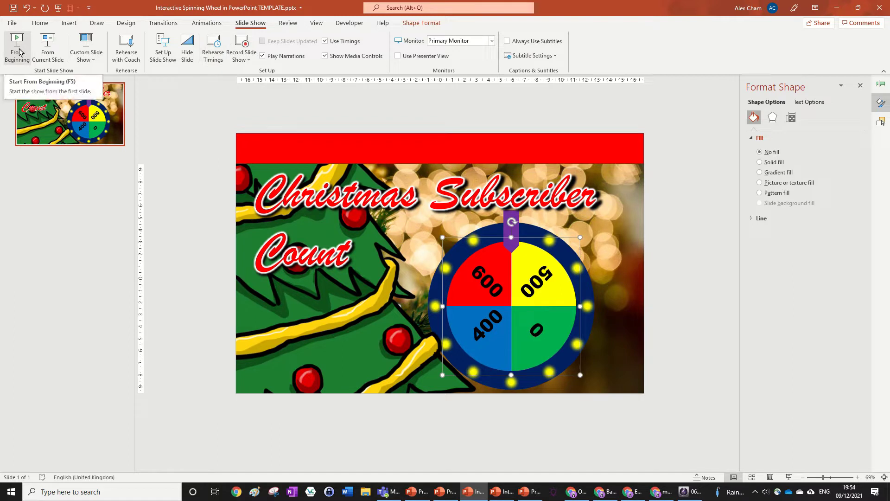
Step: Play the finished wheel template as a slide show from the beginning, then minimize it
{"action": "left_click", "coordinate": [359, 306]}
{"action": "left_click", "coordinate": [304, 106]}
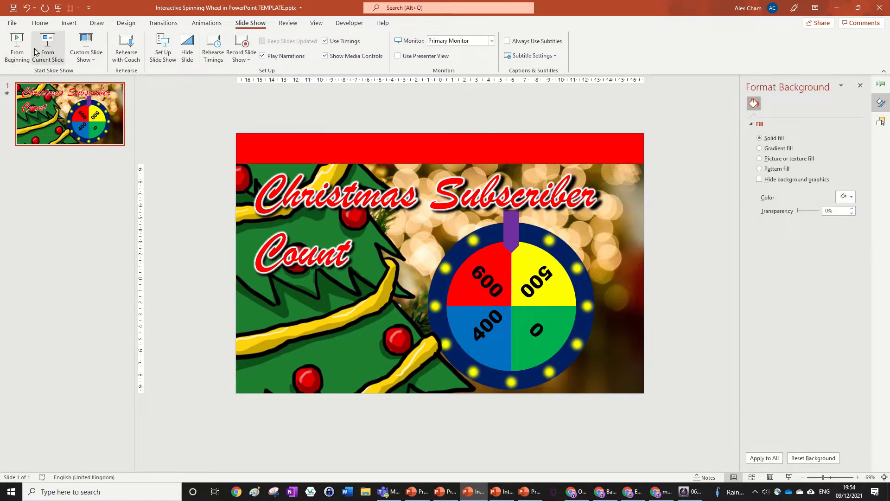
{"action": "left_click", "coordinate": [17, 48]}
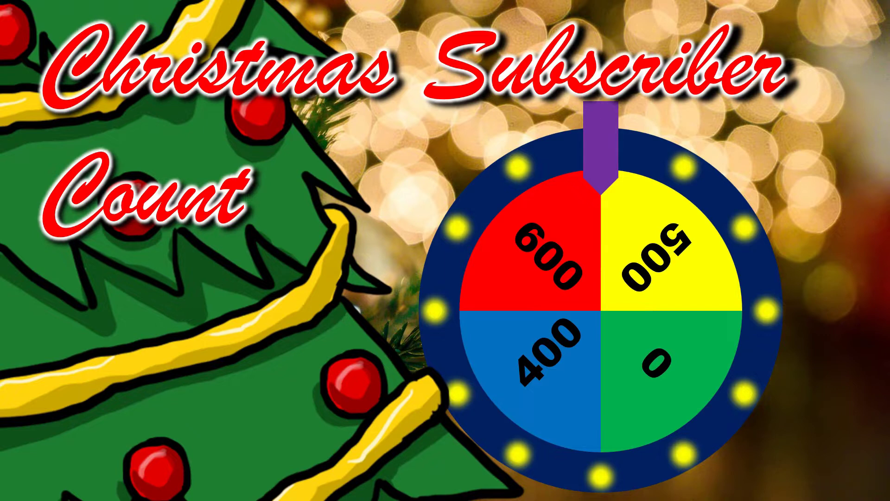
{"action": "key", "text": "Escape"}
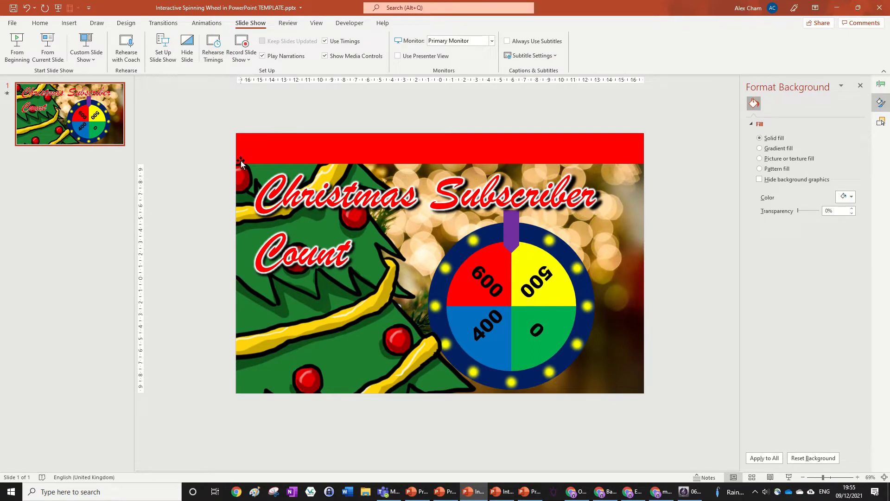
{"action": "left_click", "coordinate": [843, 9]}
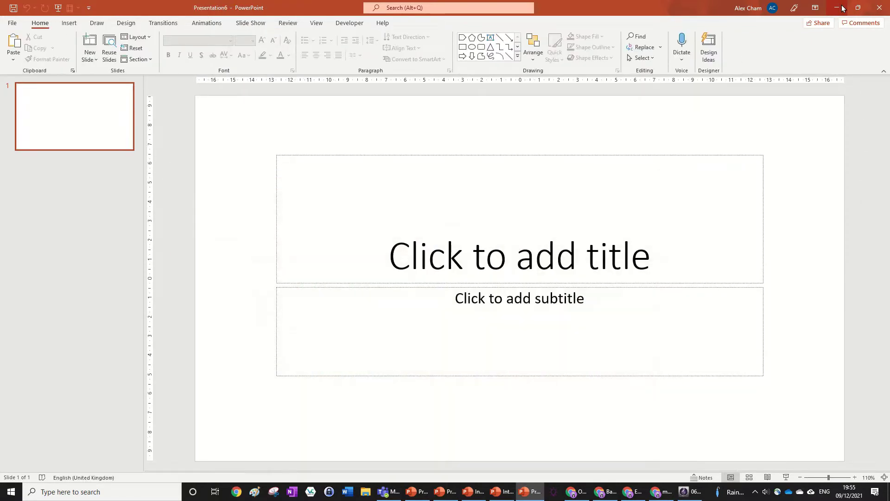
Step: Switch the slide to the Blank layout and pick the Partial Circle shape from the gallery
{"action": "left_click", "coordinate": [145, 39]}
{"action": "left_click", "coordinate": [156, 155]}
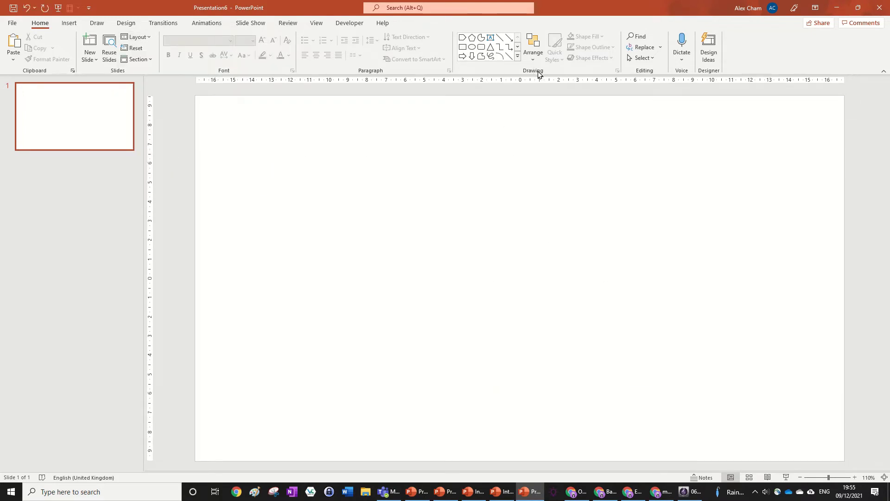
{"action": "left_click", "coordinate": [518, 56]}
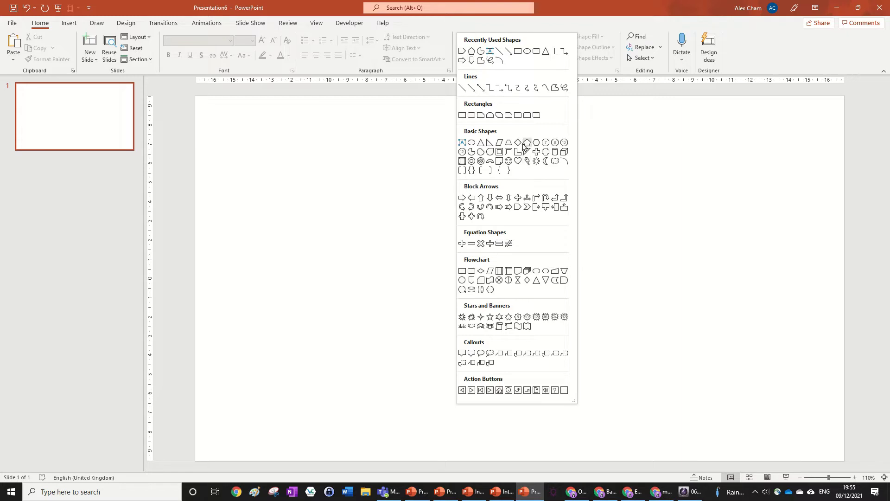
{"action": "left_click", "coordinate": [472, 144]}
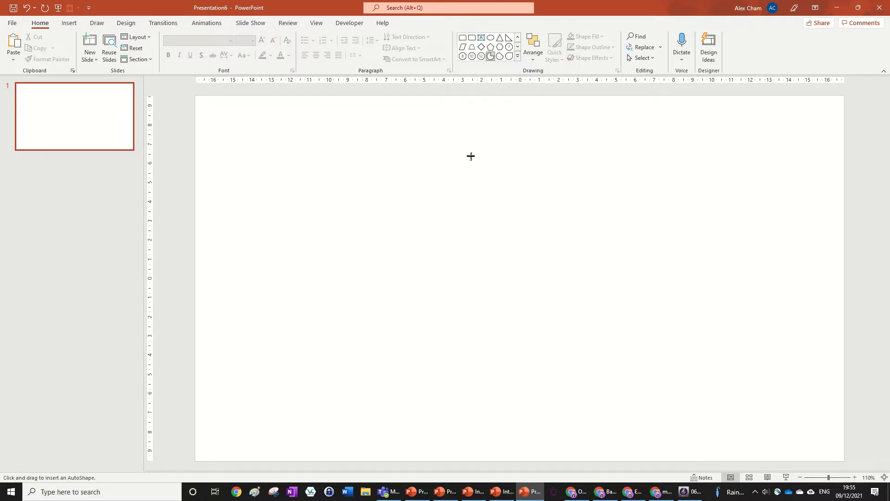
Step: Insert a partial circle, reshape it into a quarter wedge, and enlarge it to 11.32 cm
{"action": "left_click", "coordinate": [429, 208]}
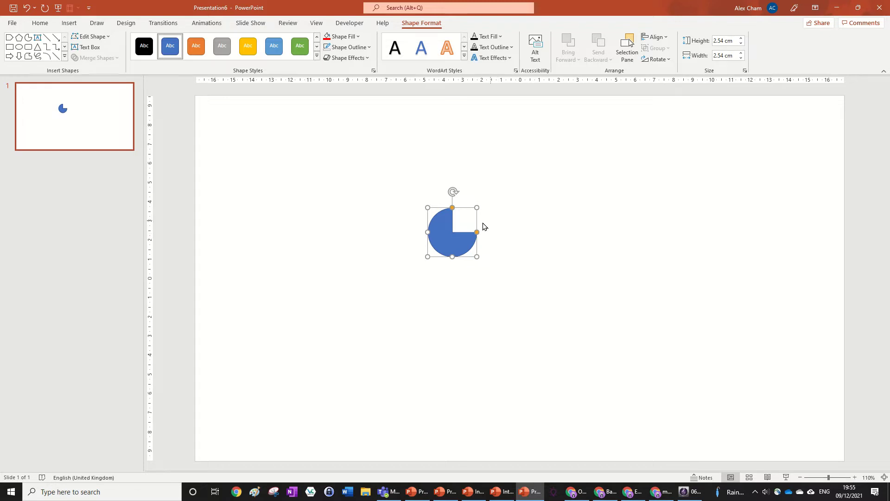
{"action": "left_click_drag", "start_coordinate": [476, 235], "coordinate": [420, 236]}
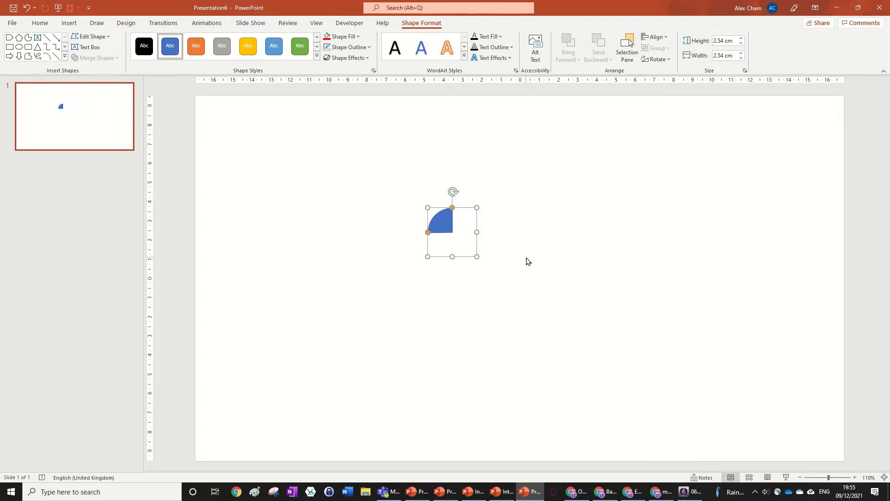
{"action": "left_click_drag", "start_coordinate": [478, 258], "coordinate": [628, 355]}
{"action": "key", "text": "Escape"}
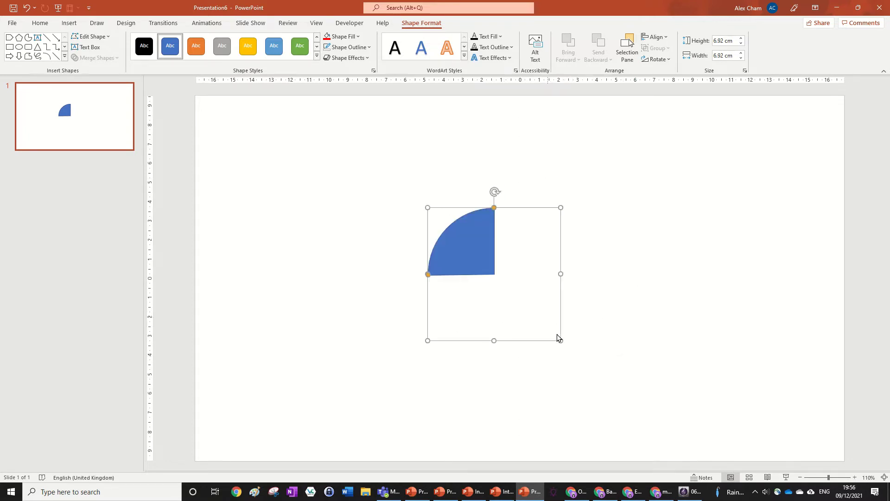
{"action": "left_click_drag", "start_coordinate": [558, 339], "coordinate": [603, 348]}
{"action": "left_click_drag", "start_coordinate": [483, 244], "coordinate": [447, 237]}
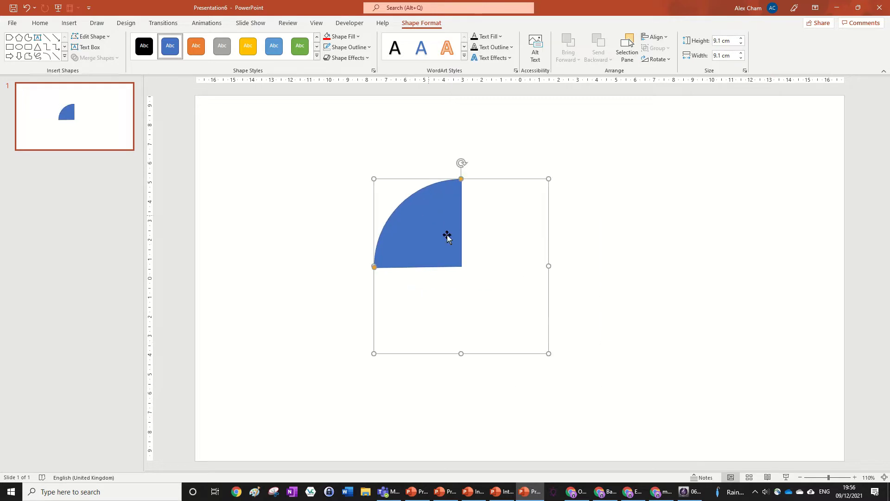
{"action": "left_click_drag", "start_coordinate": [547, 354], "coordinate": [590, 397]}
{"action": "left_click_drag", "start_coordinate": [451, 220], "coordinate": [473, 213]}
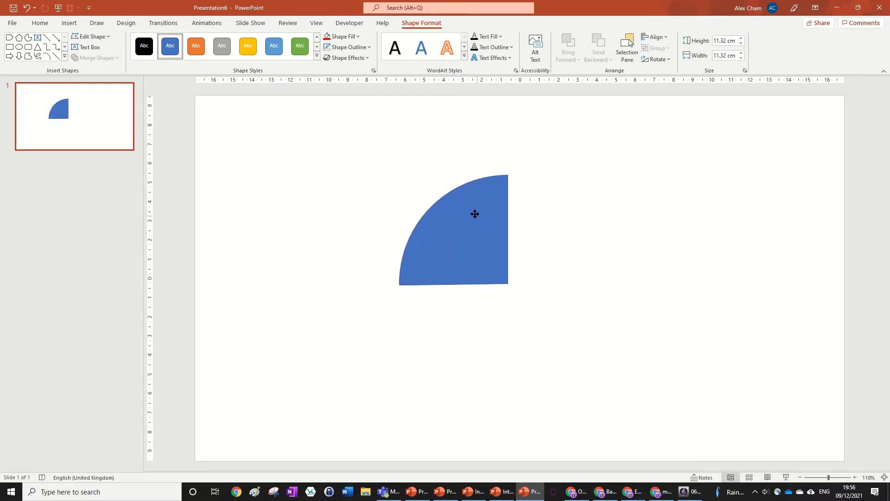
{"action": "left_click", "coordinate": [709, 237]}
{"action": "left_click", "coordinate": [471, 47]}
Step: Draw a 14.9 cm dark navy circle and move the wedge into its upper-left quarter
{"action": "left_click", "coordinate": [403, 146]}
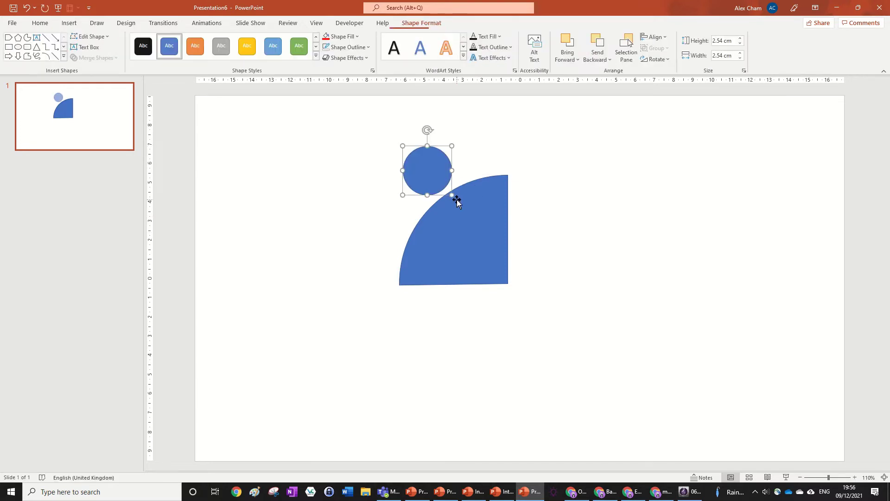
{"action": "left_click_drag", "start_coordinate": [452, 195], "coordinate": [689, 335]}
{"action": "left_click_drag", "start_coordinate": [629, 310], "coordinate": [579, 309]}
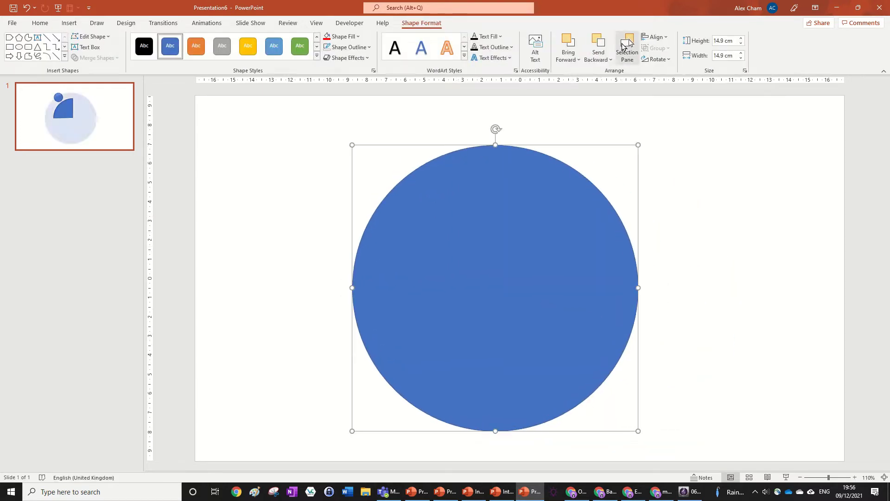
{"action": "left_click", "coordinate": [343, 39]}
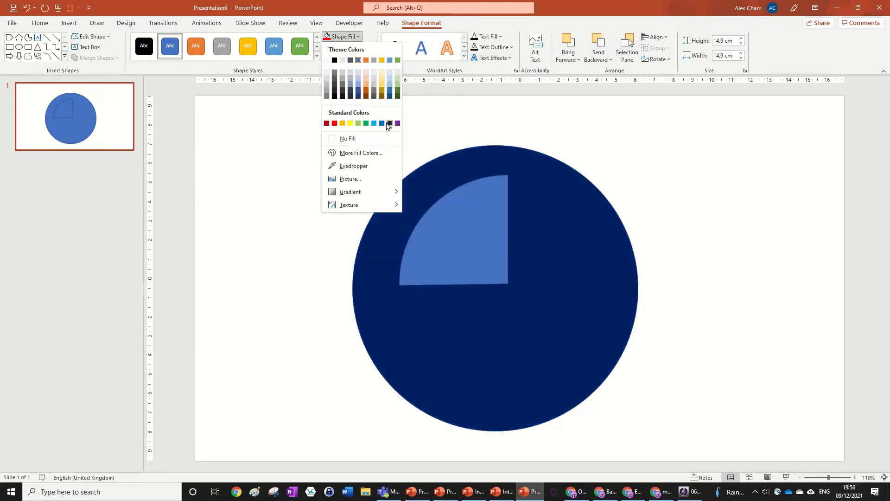
{"action": "left_click", "coordinate": [389, 124]}
{"action": "left_click", "coordinate": [497, 194]}
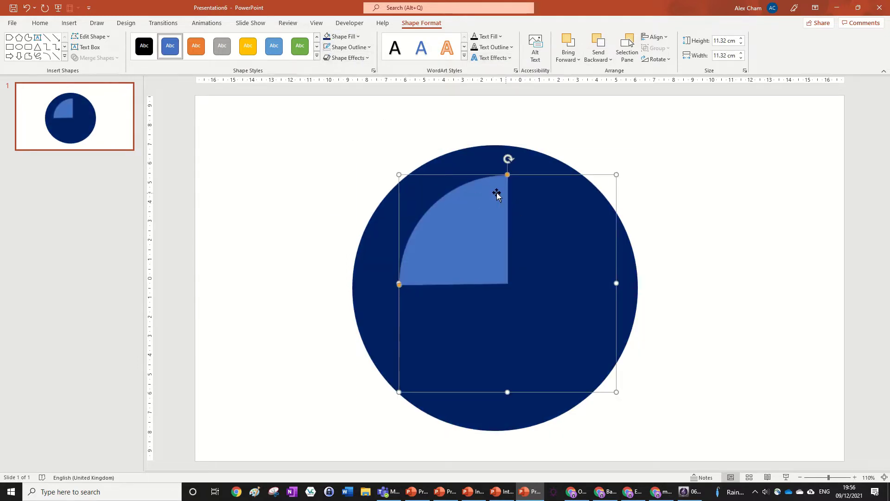
{"action": "left_click_drag", "start_coordinate": [496, 194], "coordinate": [439, 200]}
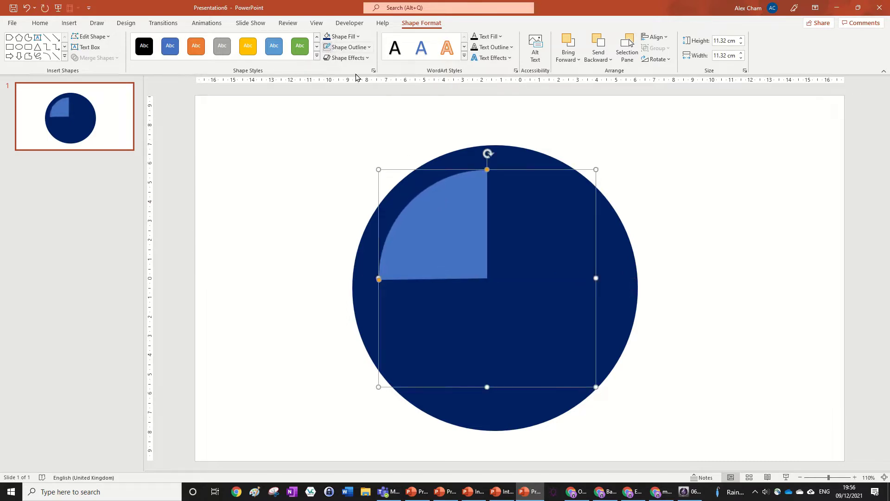
Step: Fill the wedge red and drag a test copy of it to the right
{"action": "left_click", "coordinate": [344, 36]}
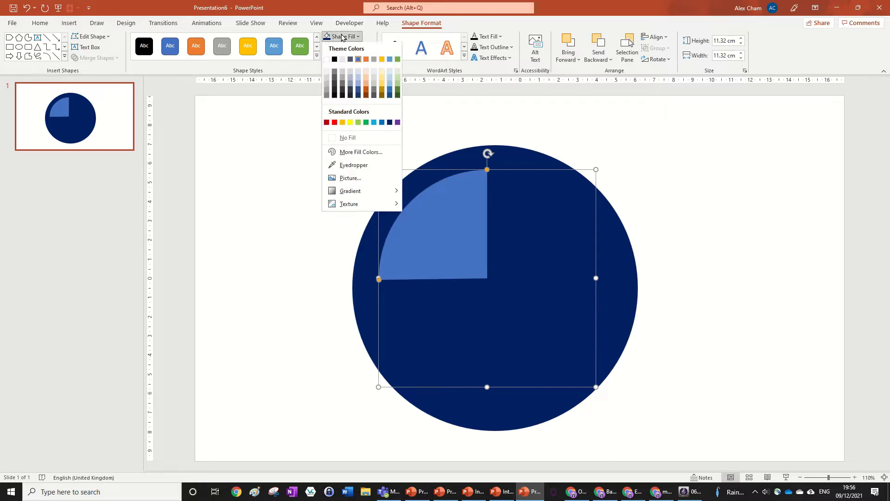
{"action": "left_click", "coordinate": [334, 123]}
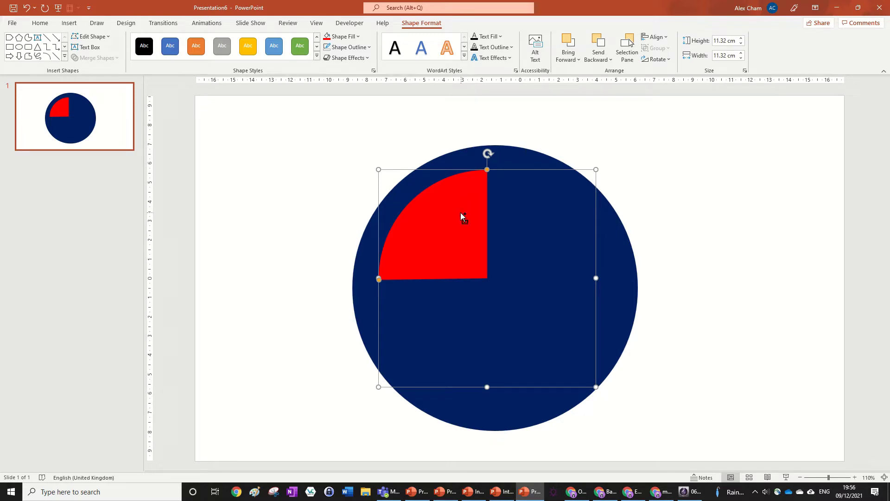
{"action": "left_click_drag", "start_coordinate": [442, 212], "coordinate": [611, 218]}
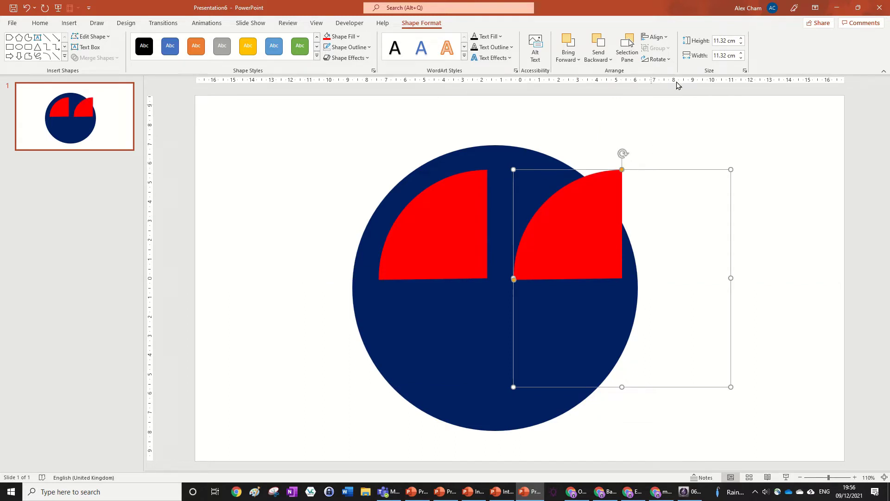
Step: Adjust the left wedge's yellow handle to flatten its bottom edge, then select the extra copy
{"action": "left_click", "coordinate": [450, 259]}
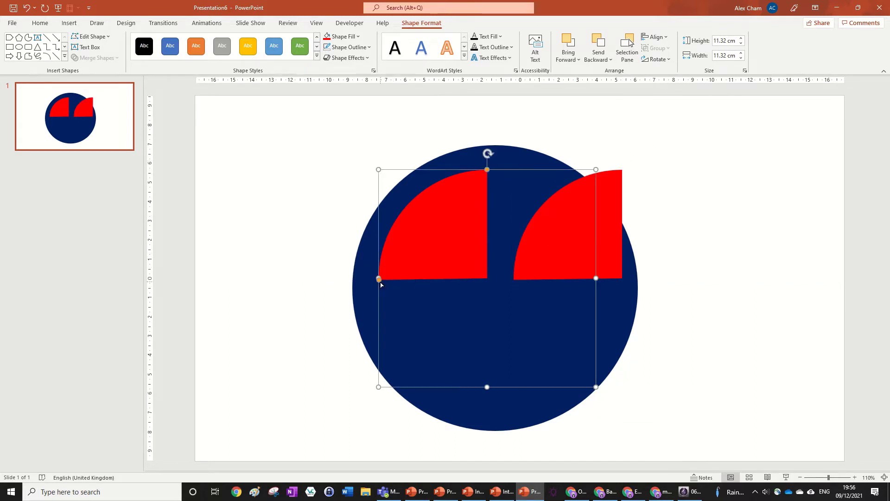
{"action": "scroll", "coordinate": [397, 280], "scroll_direction": "up", "scroll_amount": 5, "text": "ctrl"}
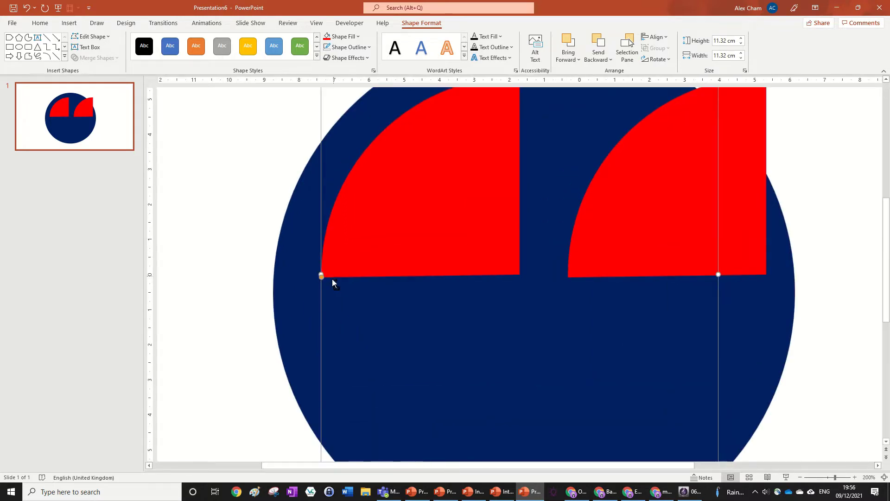
{"action": "left_click_drag", "start_coordinate": [323, 277], "coordinate": [324, 278]}
{"action": "scroll", "coordinate": [643, 215], "scroll_direction": "down", "scroll_amount": 4, "text": "ctrl"}
{"action": "left_click", "coordinate": [643, 216]}
Step: Delete the extra copy, then make a green copy rotated 90° into the upper-right quarter
{"action": "key", "text": "Delete"}
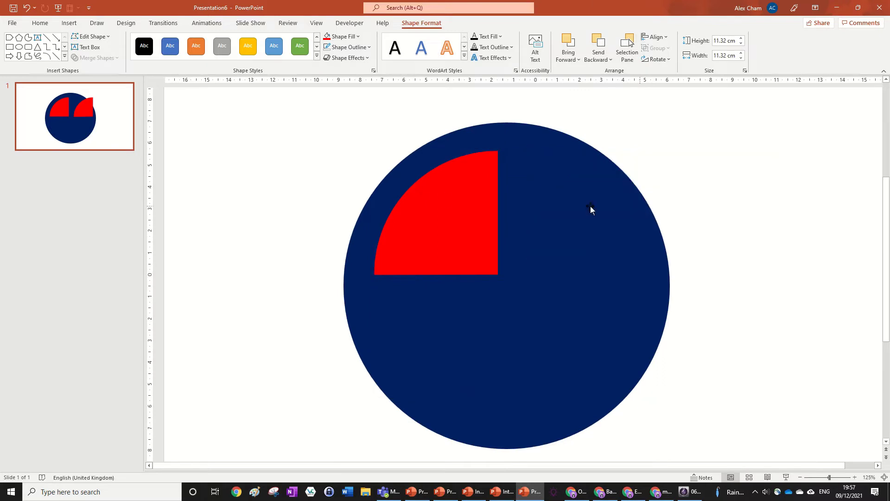
{"action": "left_click", "coordinate": [445, 199]}
{"action": "left_click_drag", "start_coordinate": [444, 199], "coordinate": [587, 218], "text": "ctrl"}
{"action": "left_click_drag", "start_coordinate": [640, 138], "coordinate": [750, 278]}
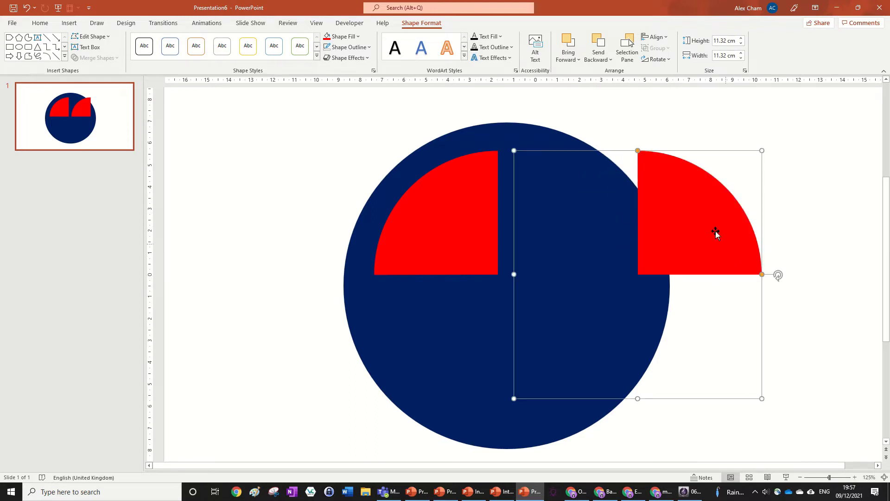
{"action": "left_click", "coordinate": [344, 40]}
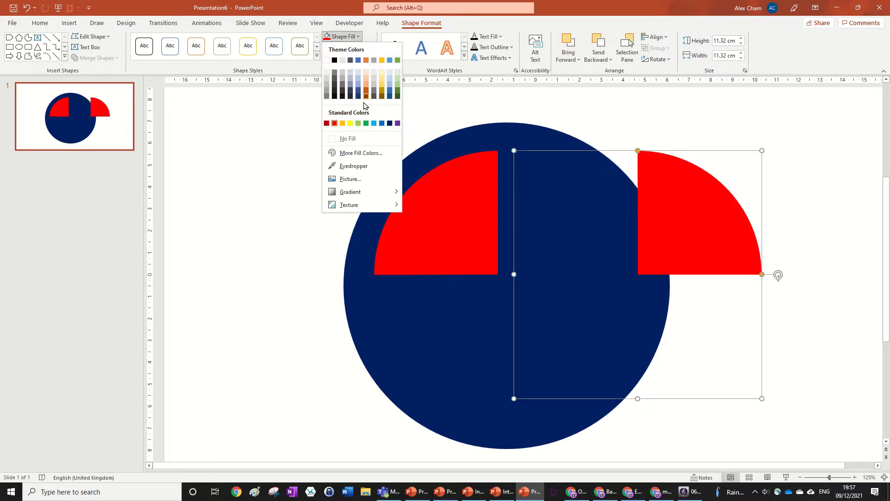
{"action": "left_click", "coordinate": [367, 123]}
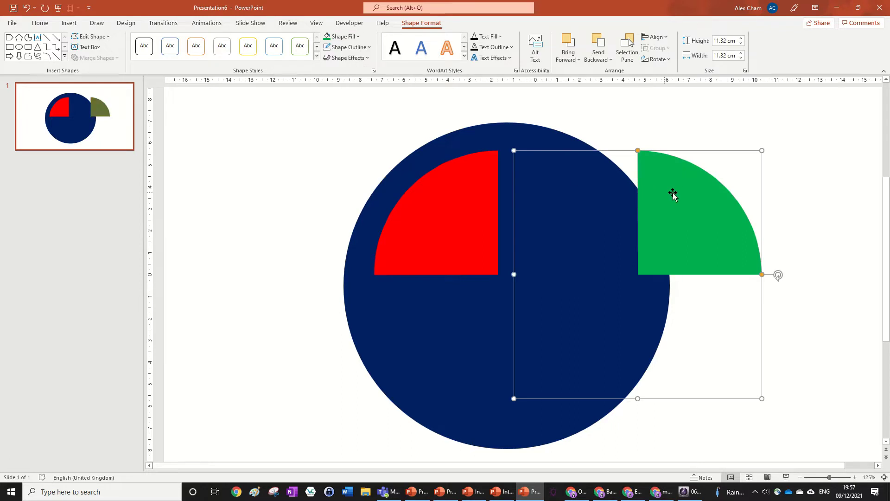
{"action": "left_click_drag", "start_coordinate": [672, 193], "coordinate": [543, 259]}
Step: Copy the green wedge, rotate it into the lower-right quarter, and fill it yellow
{"action": "left_click_drag", "start_coordinate": [647, 343], "coordinate": [505, 374]}
{"action": "left_click_drag", "start_coordinate": [543, 373], "coordinate": [543, 309]}
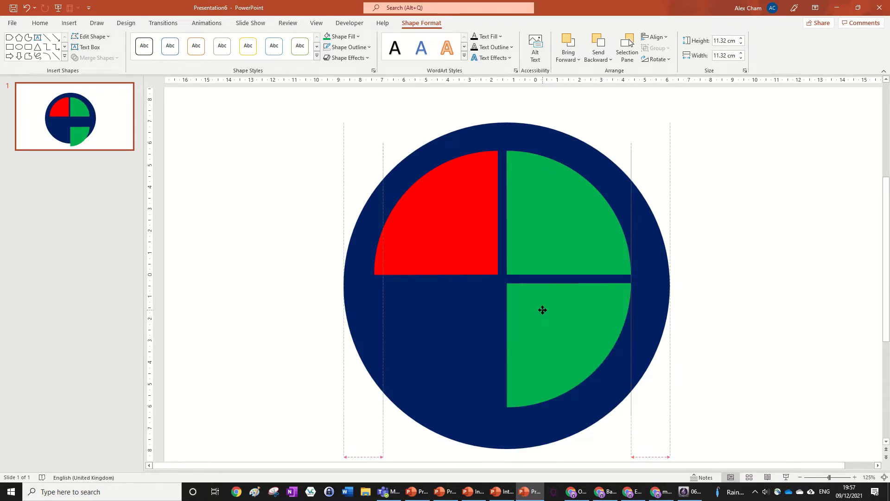
{"action": "scroll", "coordinate": [753, 321], "scroll_direction": "up", "scroll_amount": 5}
{"action": "scroll", "coordinate": [721, 304], "scroll_direction": "down", "scroll_amount": 6}
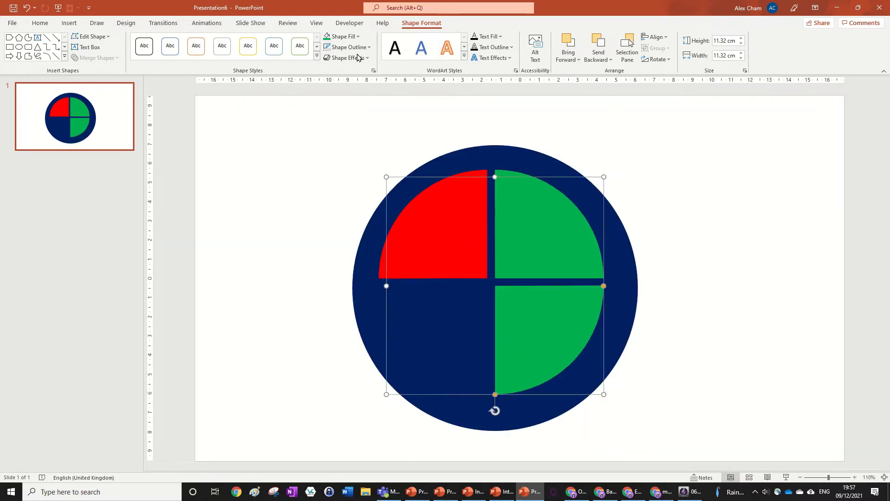
{"action": "left_click", "coordinate": [345, 36]}
{"action": "left_click", "coordinate": [355, 123]}
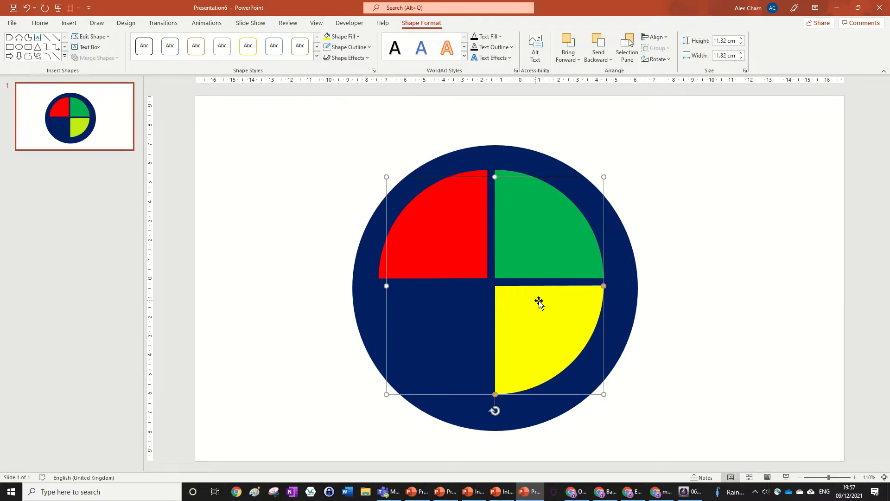
Step: Copy the yellow wedge into the lower-left quarter and fill it Light Blue
{"action": "left_click_drag", "start_coordinate": [538, 311], "coordinate": [454, 310]}
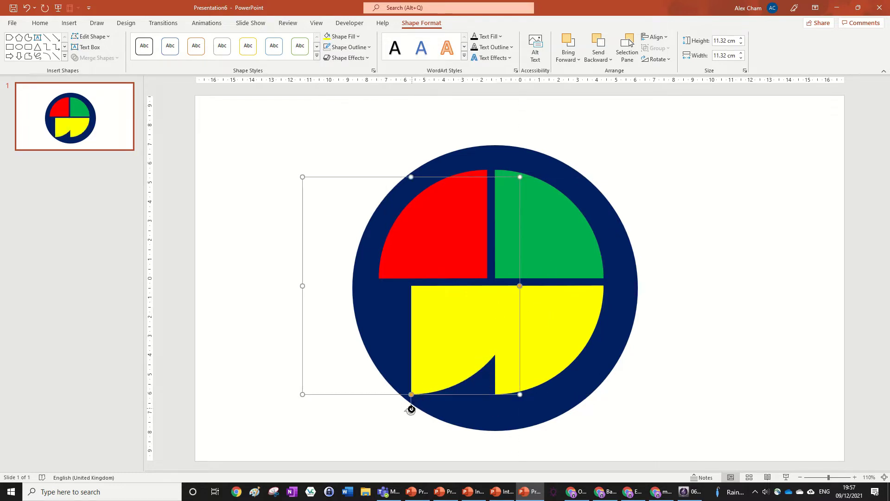
{"action": "left_click_drag", "start_coordinate": [412, 409], "coordinate": [455, 316]}
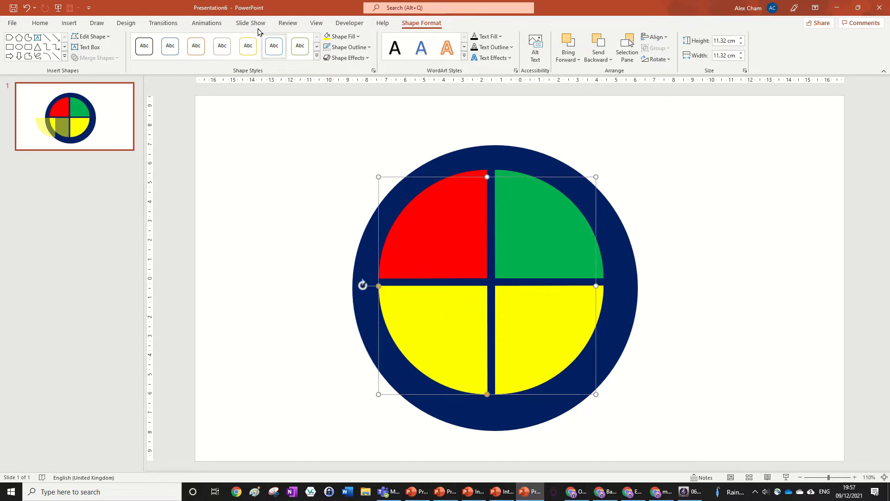
{"action": "left_click", "coordinate": [345, 36]}
{"action": "left_click", "coordinate": [377, 124]}
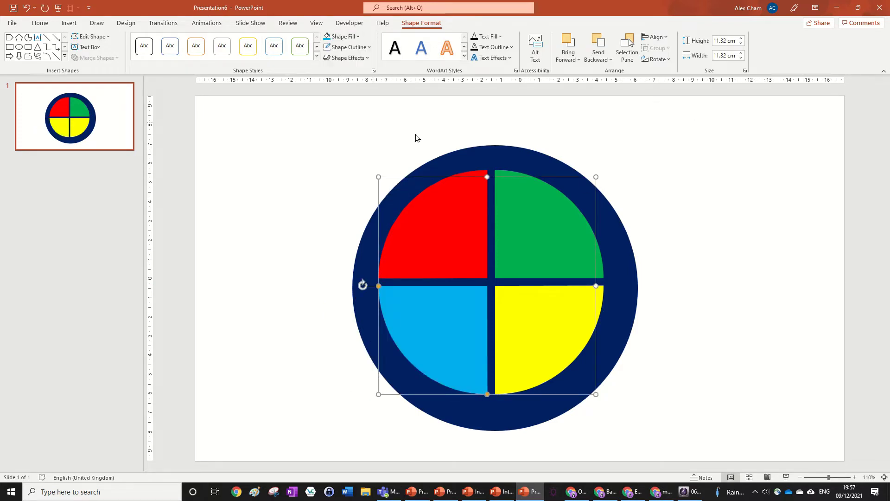
Step: Nudge the navy circle slightly upward and select all four coloured wedges
{"action": "left_click", "coordinate": [670, 189]}
{"action": "left_click", "coordinate": [627, 185]}
{"action": "left_click_drag", "start_coordinate": [627, 185], "coordinate": [598, 178]}
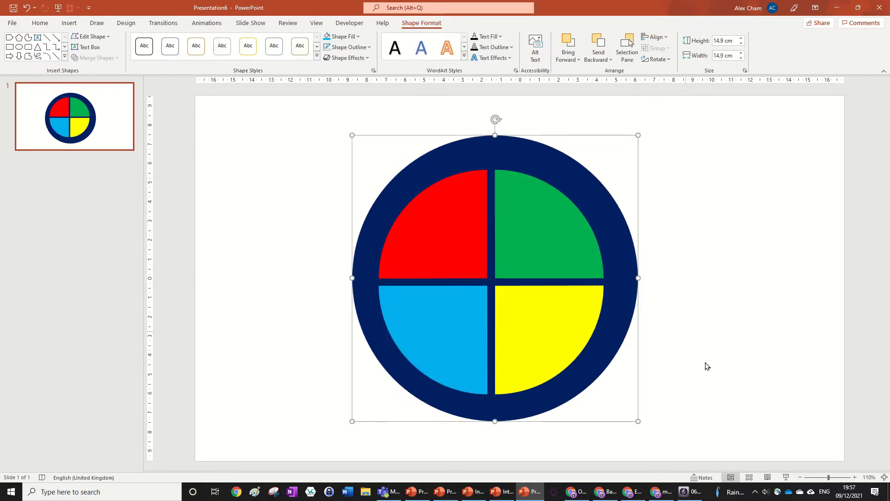
{"action": "left_click_drag", "start_coordinate": [694, 396], "coordinate": [360, 153]}
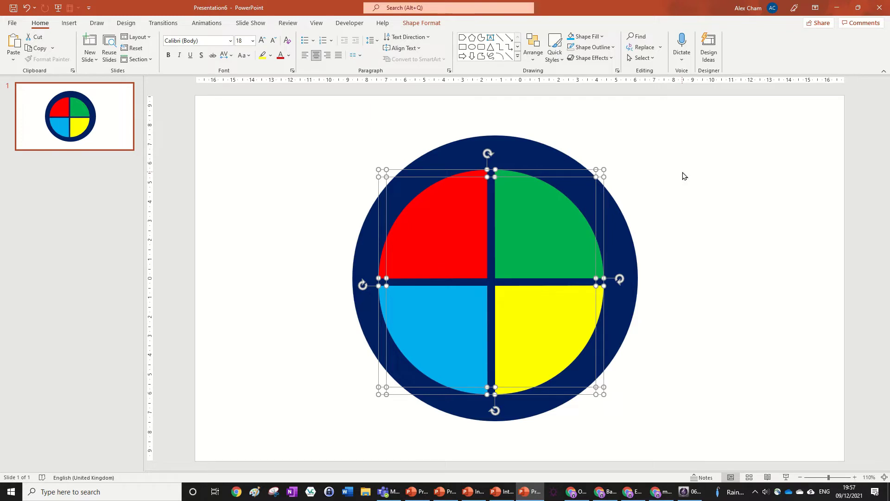
Step: Group the four wedges with Ctrl+G and centre the group horizontally and vertically
{"action": "key", "text": "ctrl+g"}
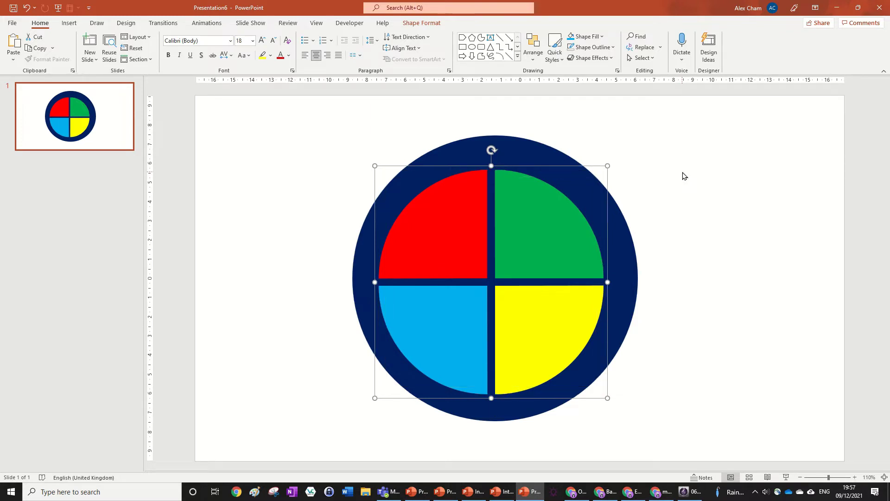
{"action": "left_click", "coordinate": [422, 23]}
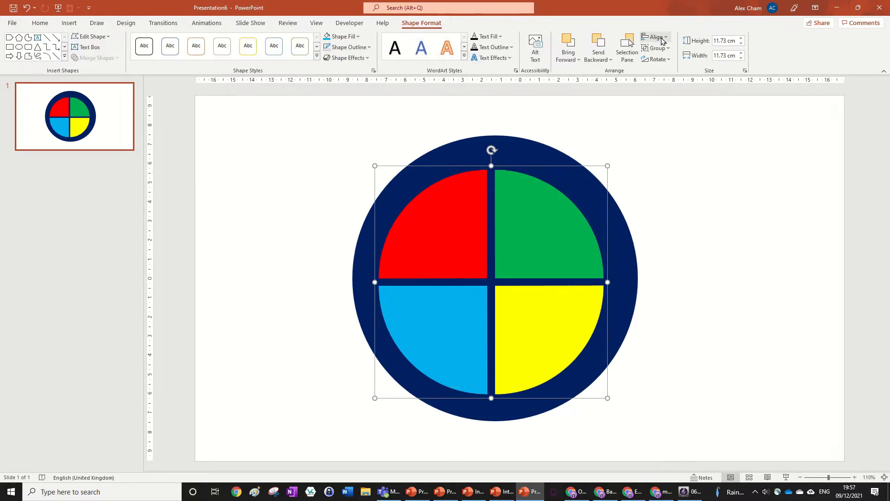
{"action": "left_click", "coordinate": [662, 41]}
{"action": "left_click", "coordinate": [673, 62]}
{"action": "left_click", "coordinate": [656, 37]}
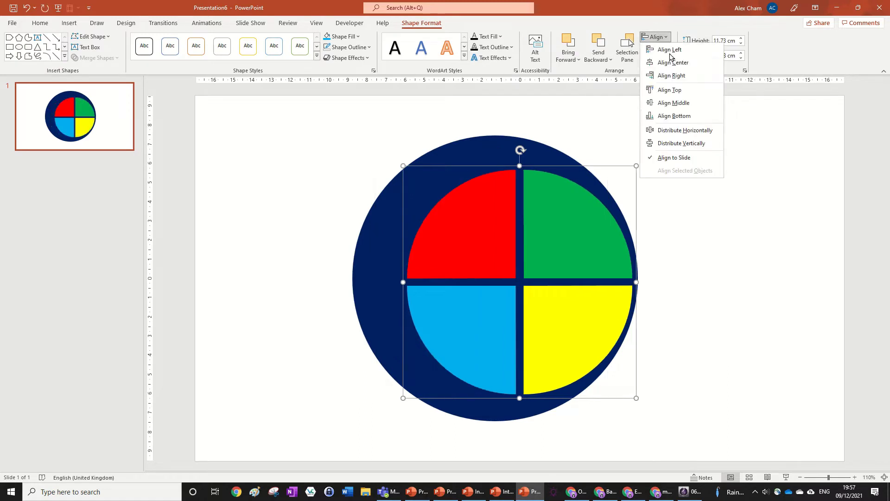
{"action": "left_click", "coordinate": [690, 103]}
Step: Centre the navy circle behind the wedges and shrink it slightly into a snug ring
{"action": "scroll", "coordinate": [707, 188], "scroll_direction": "down", "scroll_amount": 1}
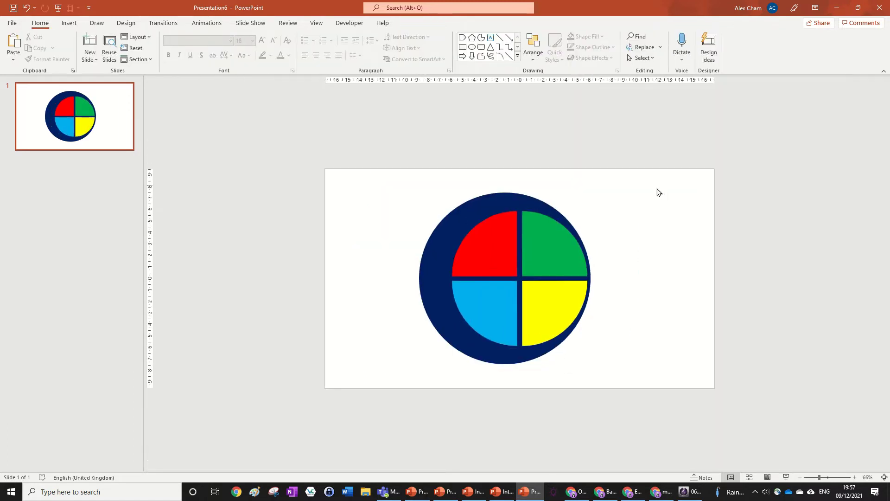
{"action": "left_click_drag", "start_coordinate": [499, 162], "coordinate": [522, 162]}
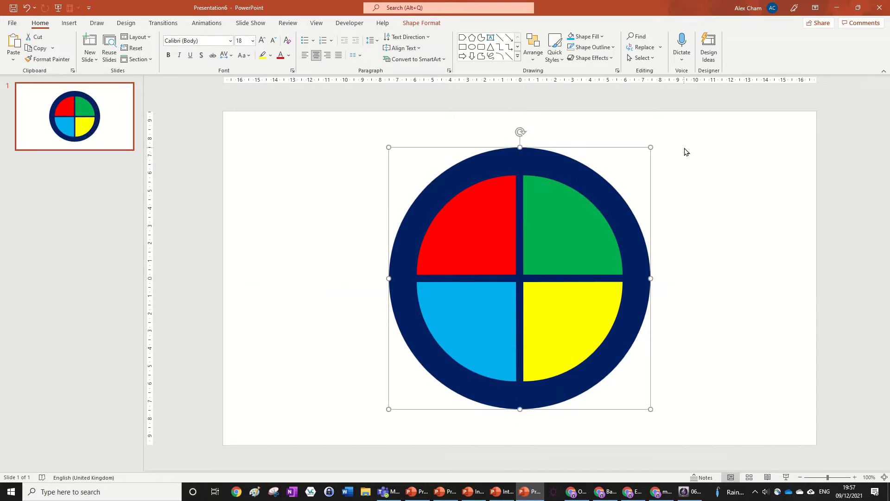
{"action": "left_click_drag", "start_coordinate": [653, 147], "coordinate": [642, 156]}
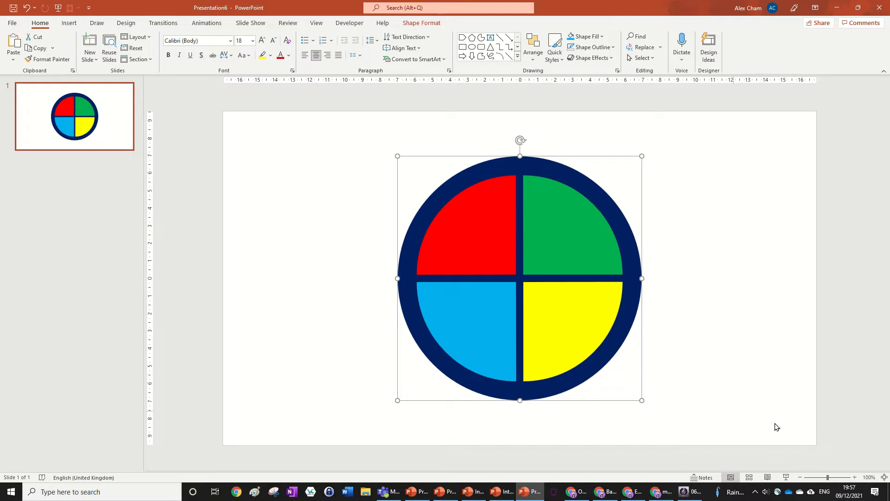
{"action": "left_click", "coordinate": [575, 227]}
{"action": "left_click", "coordinate": [701, 272]}
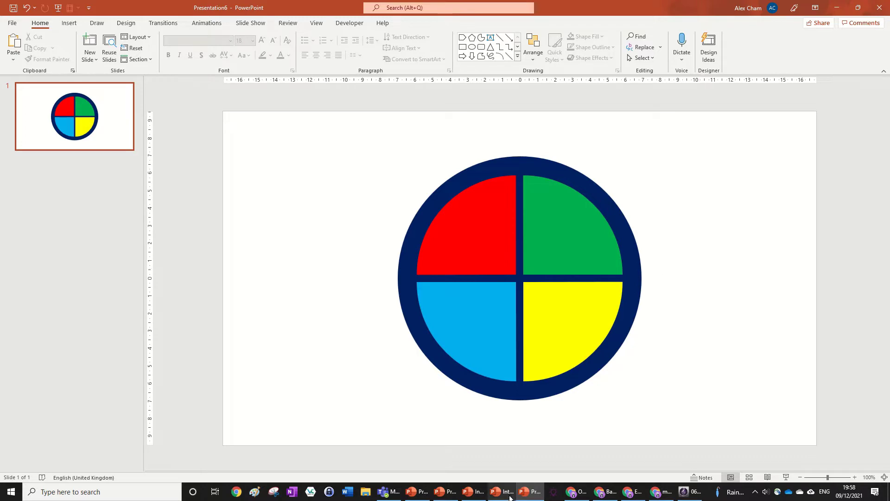
{"action": "left_click", "coordinate": [477, 493]}
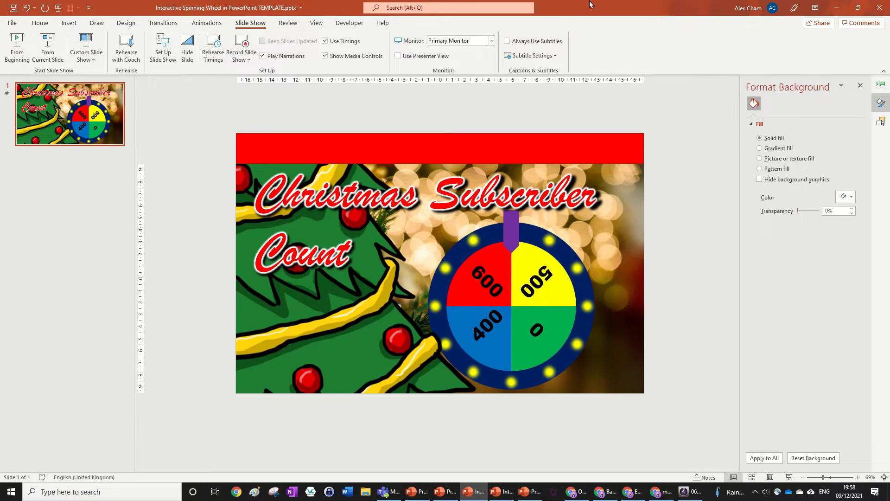
{"action": "key", "text": "alt+Tab"}
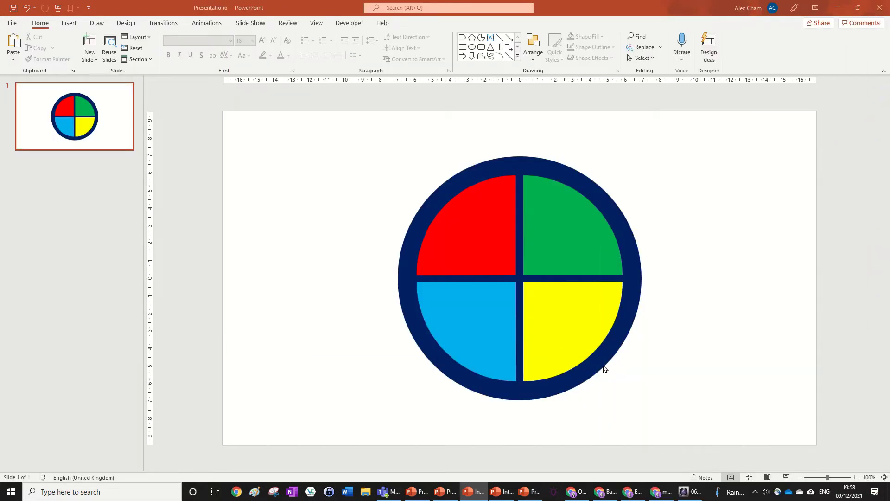
Step: Draw a small circle at the top of the wheel and fill it yellow
{"action": "left_click", "coordinate": [555, 300]}
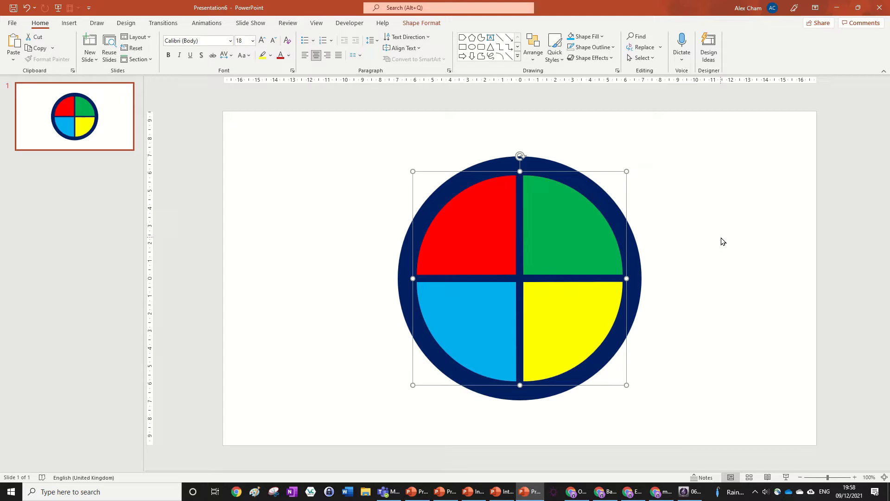
{"action": "left_click", "coordinate": [730, 145]}
{"action": "left_click", "coordinate": [472, 47]}
{"action": "left_click", "coordinate": [457, 146]}
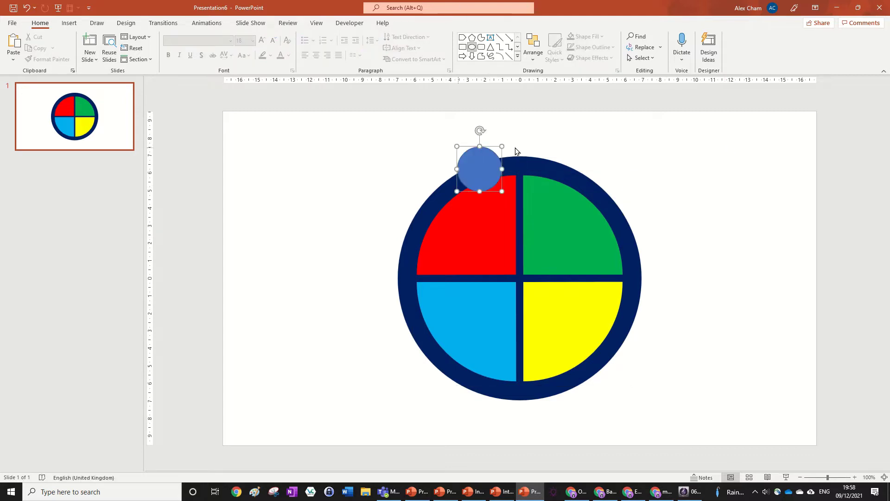
{"action": "left_click", "coordinate": [350, 38]}
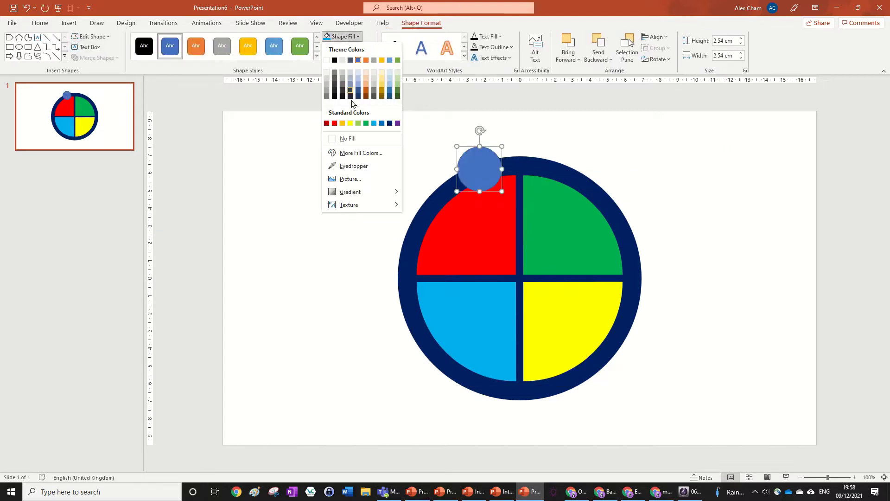
{"action": "left_click", "coordinate": [351, 123]}
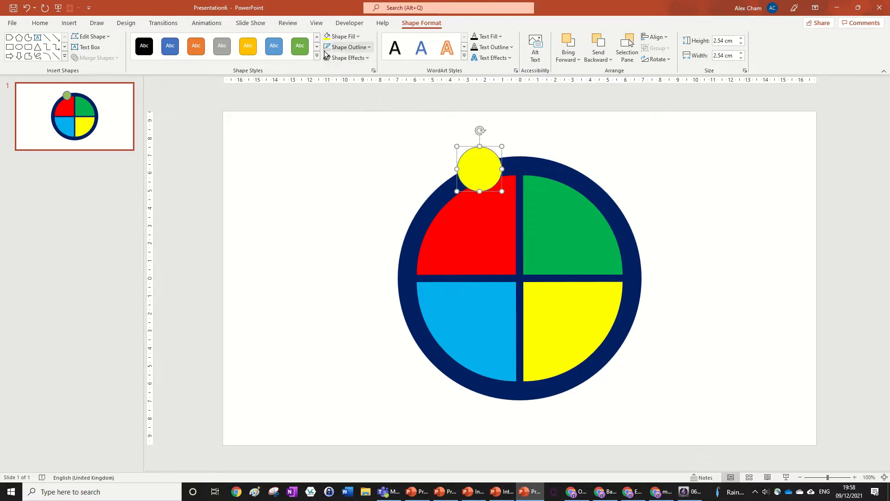
Step: Give the yellow circle 5 pt Soft Edges and place it at the ring's top
{"action": "left_click", "coordinate": [347, 57]}
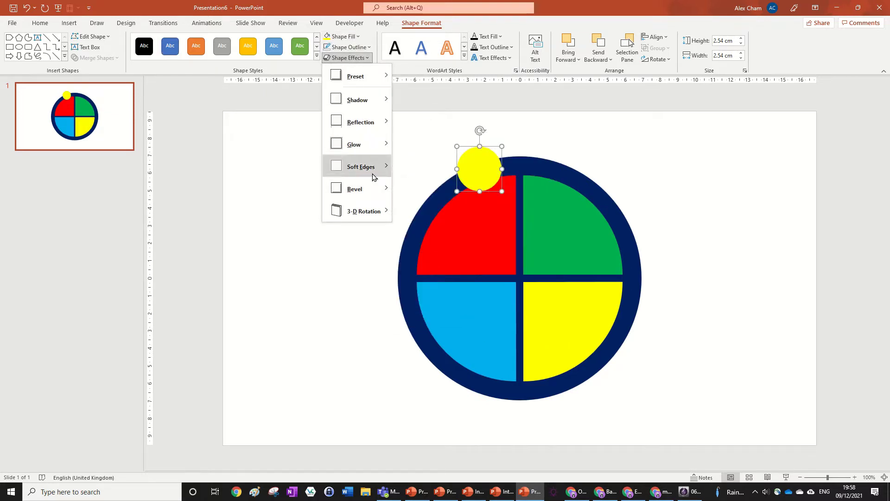
{"action": "left_click", "coordinate": [657, 326]}
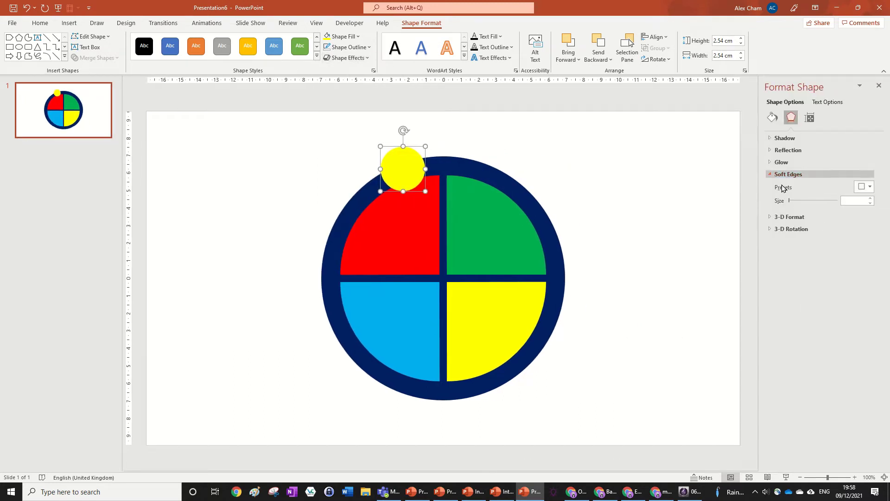
{"action": "left_click_drag", "start_coordinate": [790, 200], "coordinate": [844, 201]}
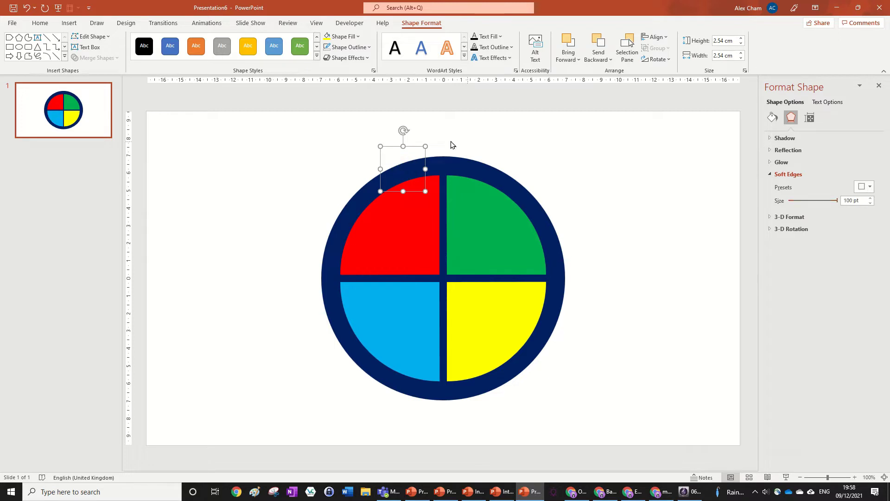
{"action": "left_click_drag", "start_coordinate": [425, 145], "coordinate": [503, 68]}
{"action": "left_click_drag", "start_coordinate": [479, 140], "coordinate": [651, 225]}
{"action": "left_click_drag", "start_coordinate": [838, 201], "coordinate": [804, 201]}
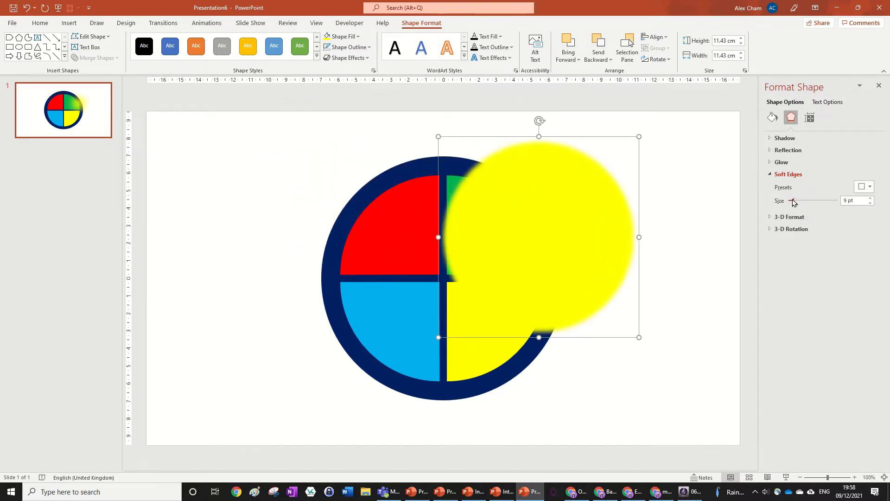
{"action": "left_click_drag", "start_coordinate": [639, 136], "coordinate": [557, 219]}
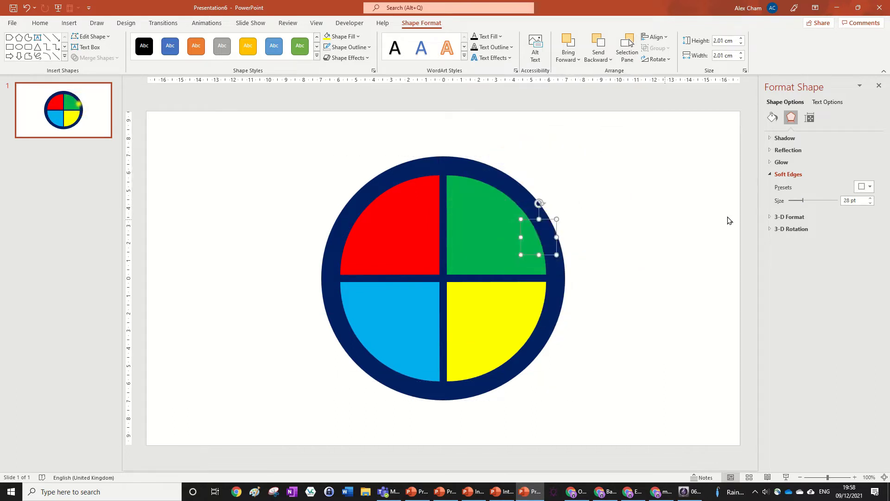
{"action": "left_click_drag", "start_coordinate": [805, 202], "coordinate": [794, 201]}
{"action": "left_click_drag", "start_coordinate": [534, 219], "coordinate": [443, 166]}
{"action": "left_click_drag", "start_coordinate": [794, 203], "coordinate": [792, 202]}
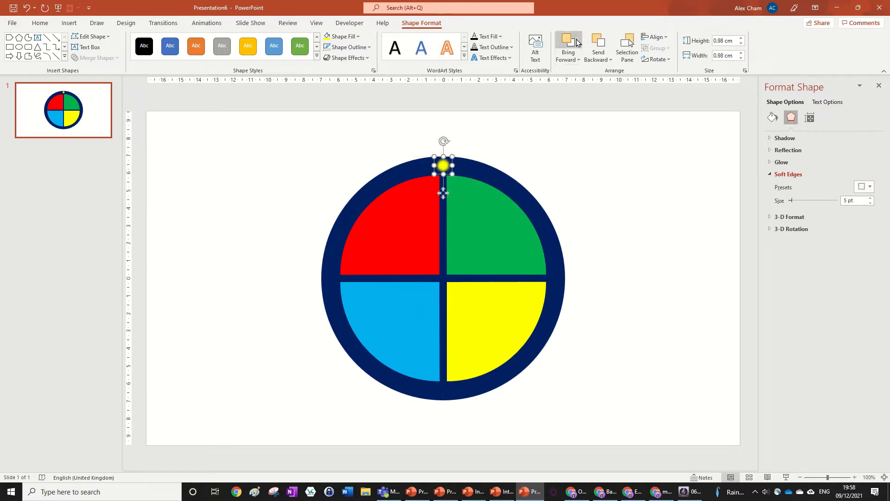
{"action": "left_click", "coordinate": [612, 139]}
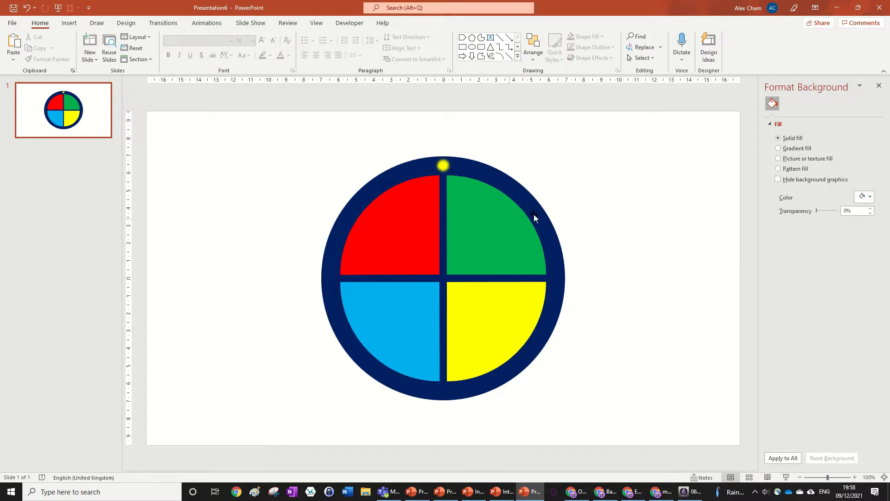
Step: Add a text box containing 0 at the wheel's upper right
{"action": "left_click", "coordinate": [492, 38]}
{"action": "left_click", "coordinate": [561, 150]}
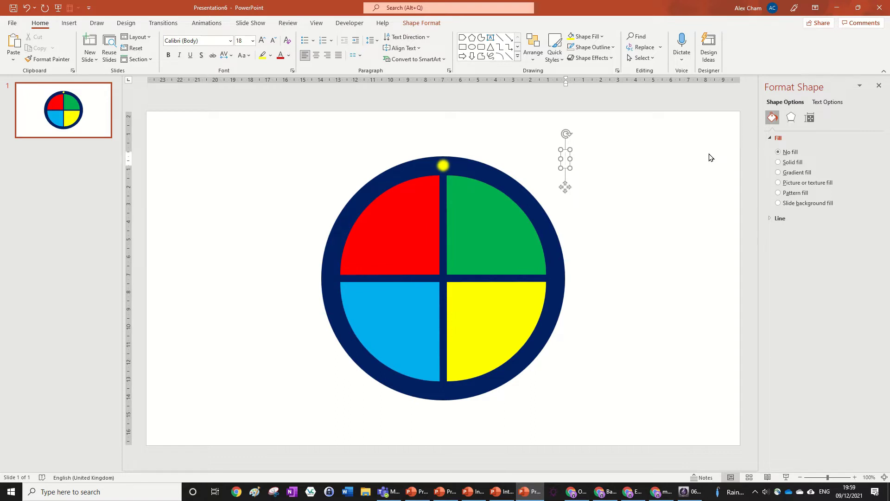
{"action": "type", "text": "0"}
{"action": "left_click_drag", "start_coordinate": [663, 190], "coordinate": [555, 127]}
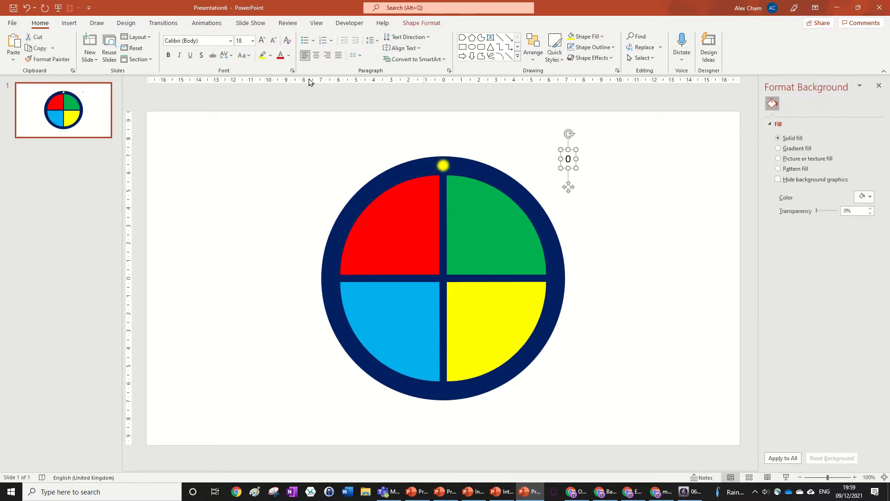
Step: Set the 0 in Arial Black and enlarge its font size three steps
{"action": "left_click", "coordinate": [231, 40]}
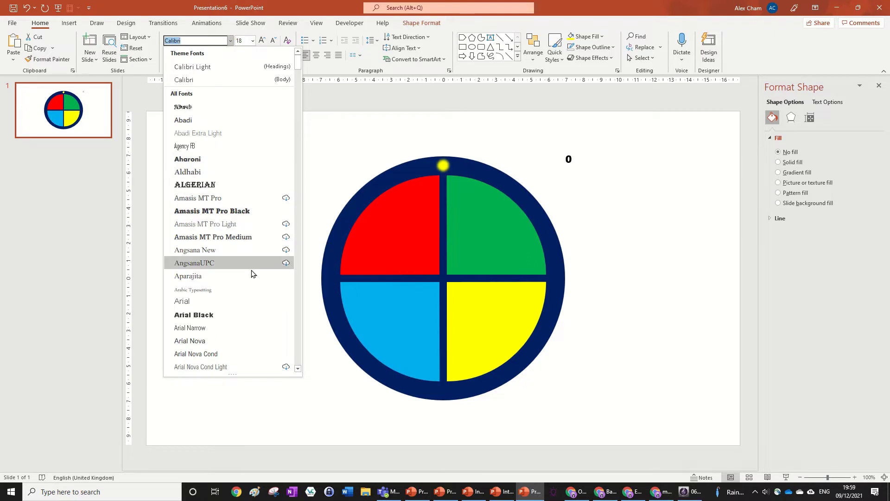
{"action": "left_click", "coordinate": [248, 313]}
{"action": "left_click", "coordinate": [262, 40]}
{"action": "left_click", "coordinate": [262, 40]}
{"action": "left_click", "coordinate": [262, 40]}
{"action": "left_click", "coordinate": [262, 41]}
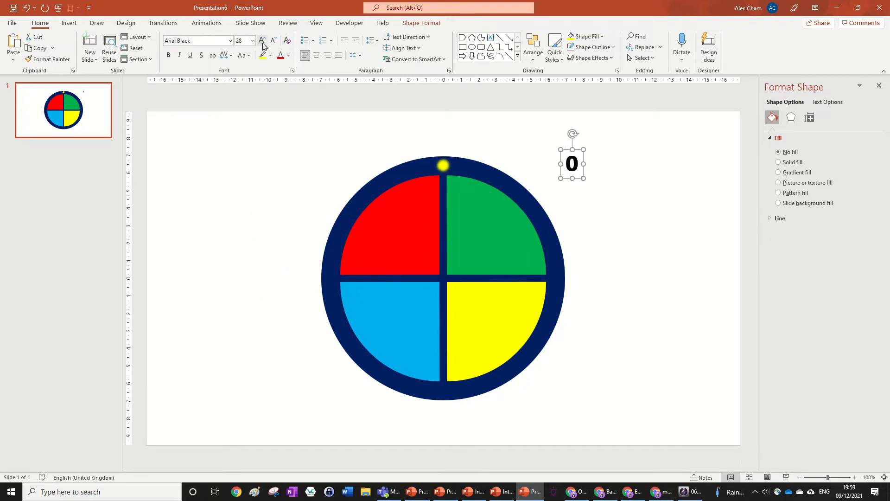
{"action": "left_click", "coordinate": [262, 41]}
{"action": "left_click", "coordinate": [262, 41]}
{"action": "left_click", "coordinate": [262, 41]}
{"action": "left_click", "coordinate": [262, 41]}
Step: Open the 0's 3-D Options through Shape Effects > Bevel, then close the pane
{"action": "left_click", "coordinate": [443, 23]}
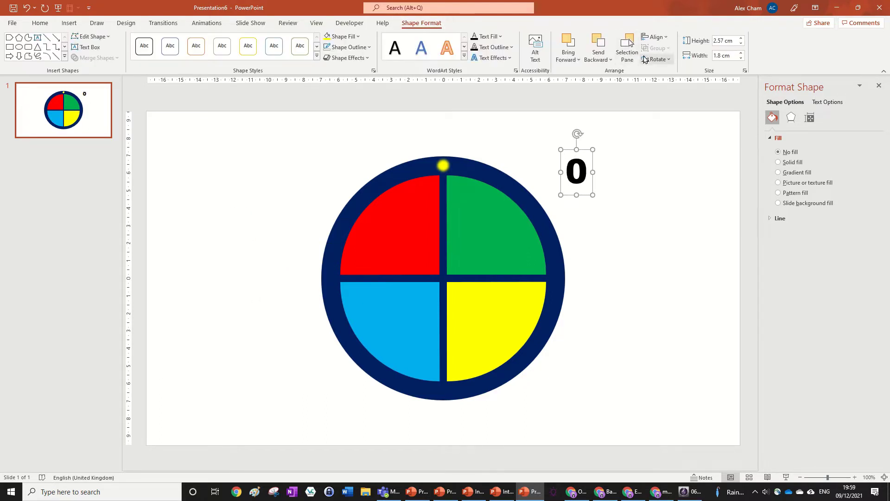
{"action": "left_click", "coordinate": [351, 58]}
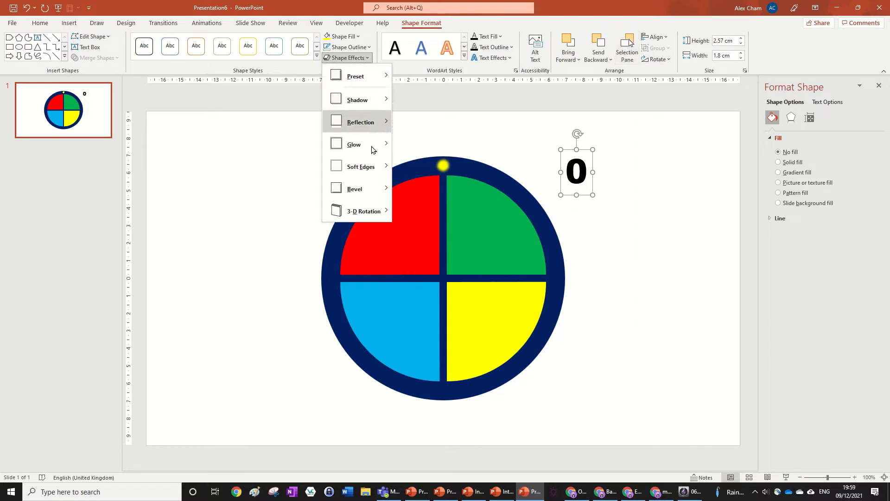
{"action": "mouse_move", "coordinate": [376, 197]}
{"action": "left_click", "coordinate": [445, 321]}
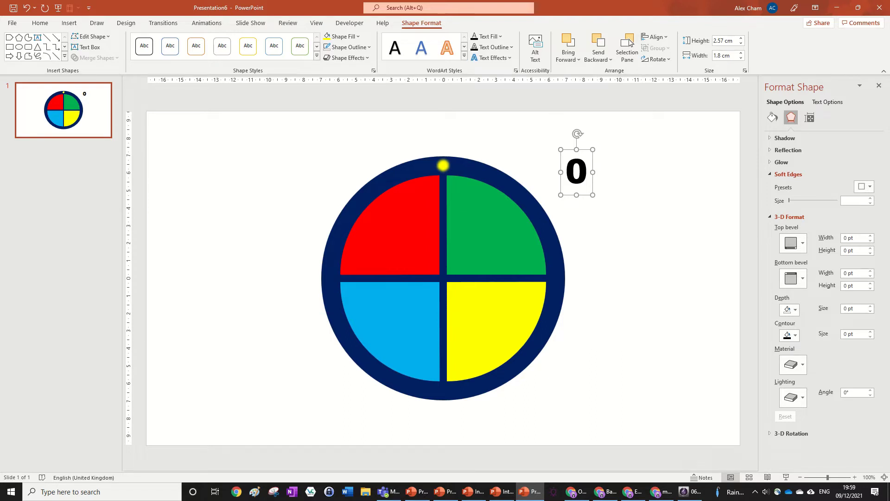
{"action": "left_click", "coordinate": [878, 85]}
Step: Open the Format Background pane from the Design tab
{"action": "left_click", "coordinate": [613, 179]}
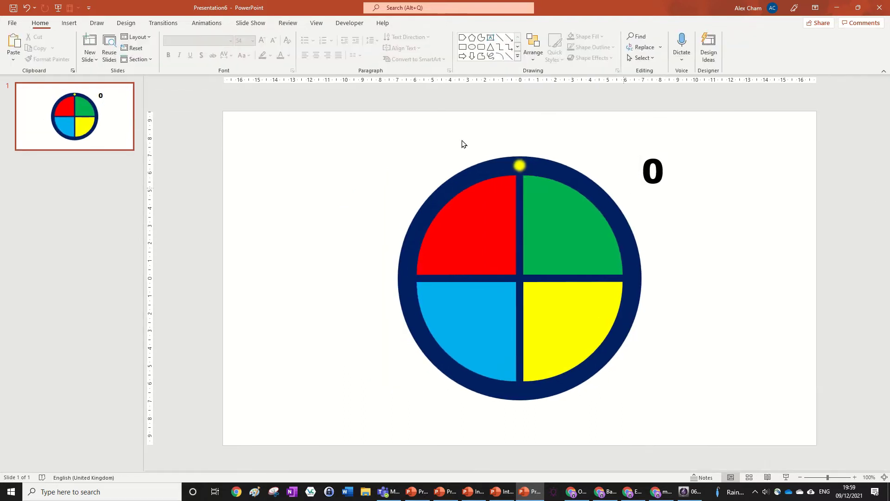
{"action": "left_click", "coordinate": [125, 23]}
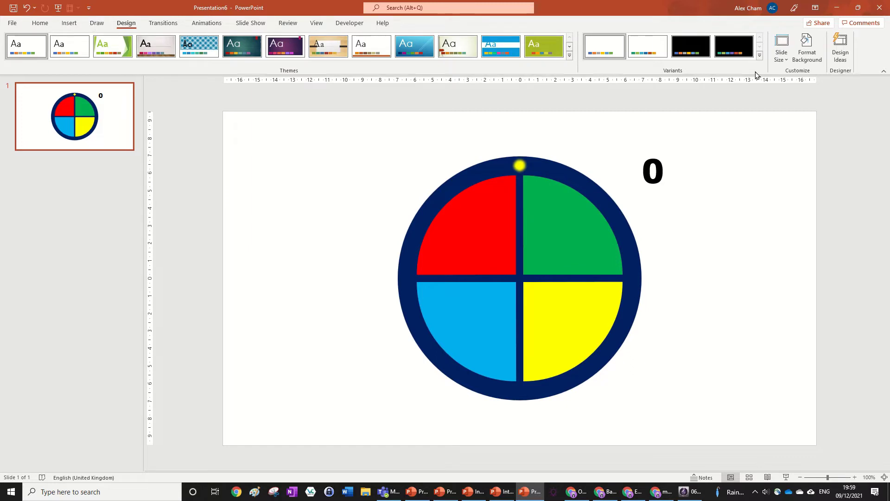
{"action": "left_click", "coordinate": [805, 50]}
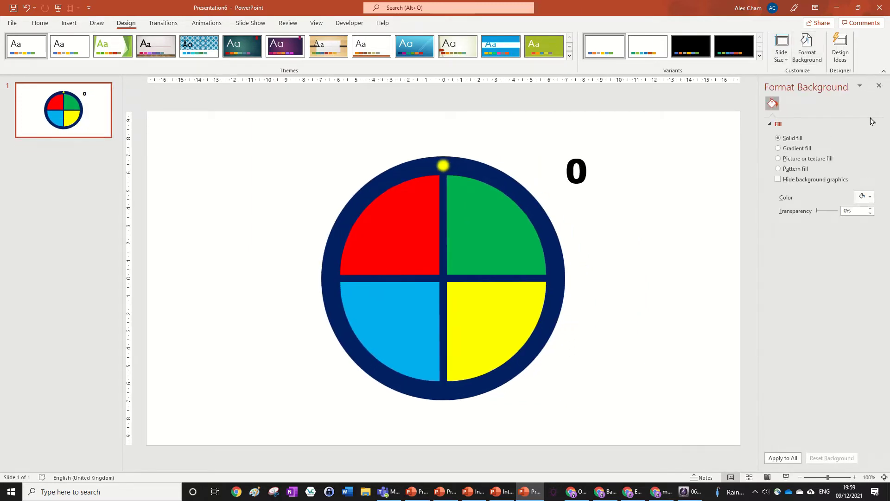
Step: Set the 0 label's rotation to 45° under Size & Properties and drag it into the yellow quarter
{"action": "left_click", "coordinate": [588, 168]}
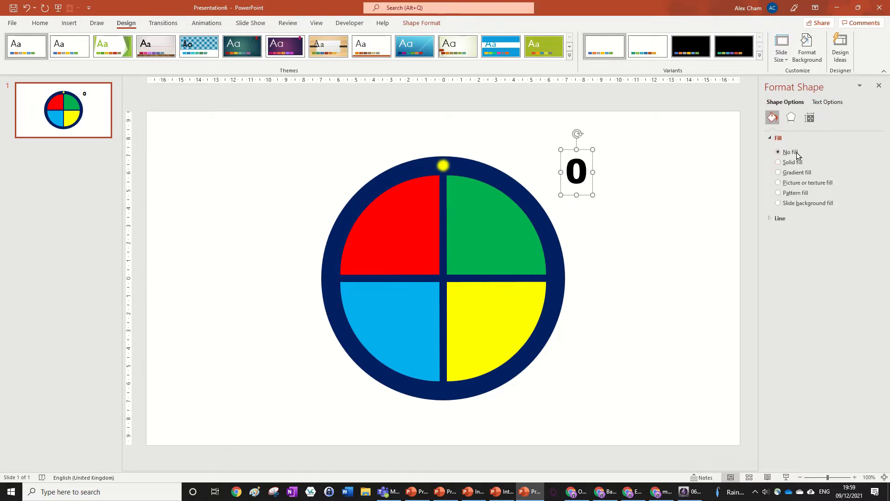
{"action": "left_click", "coordinate": [810, 119]}
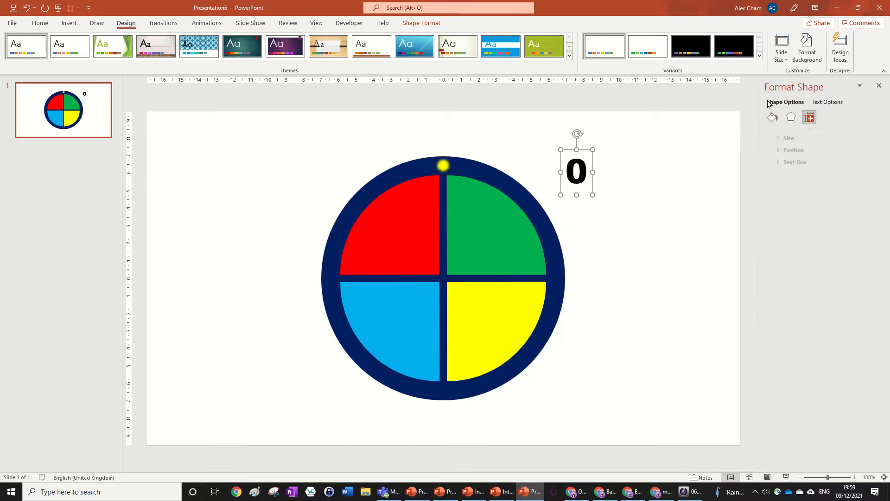
{"action": "left_click", "coordinate": [800, 140]}
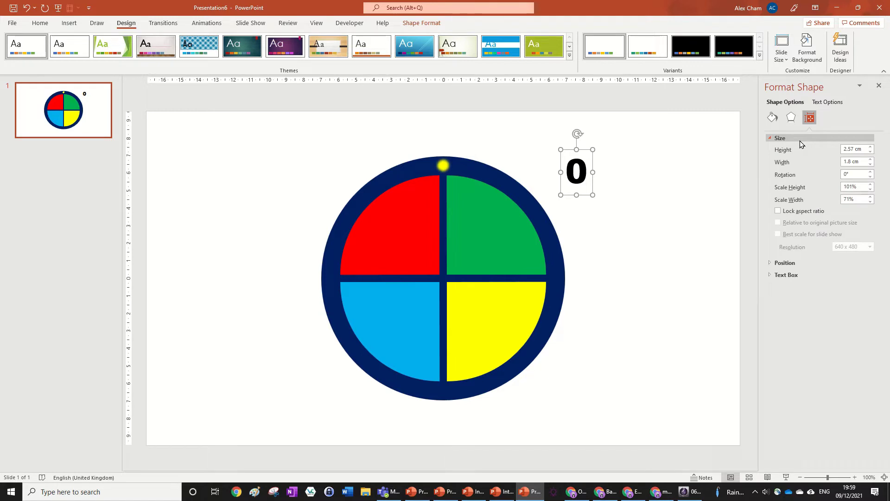
{"action": "left_click", "coordinate": [847, 174]}
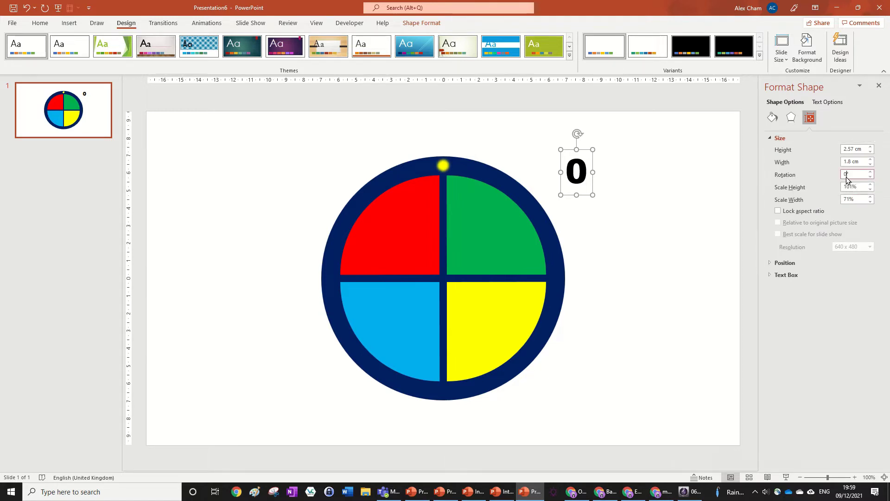
{"action": "type", "text": "45"}
{"action": "key", "text": "Return"}
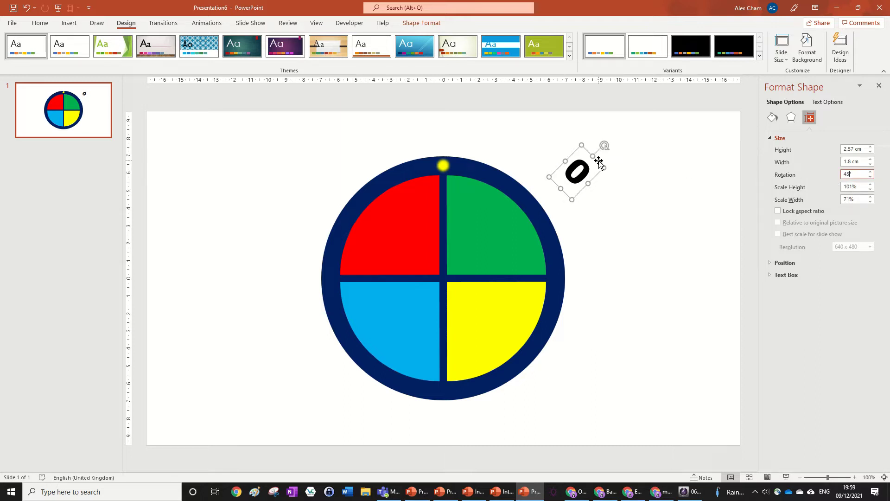
{"action": "left_click_drag", "start_coordinate": [599, 161], "coordinate": [507, 314]}
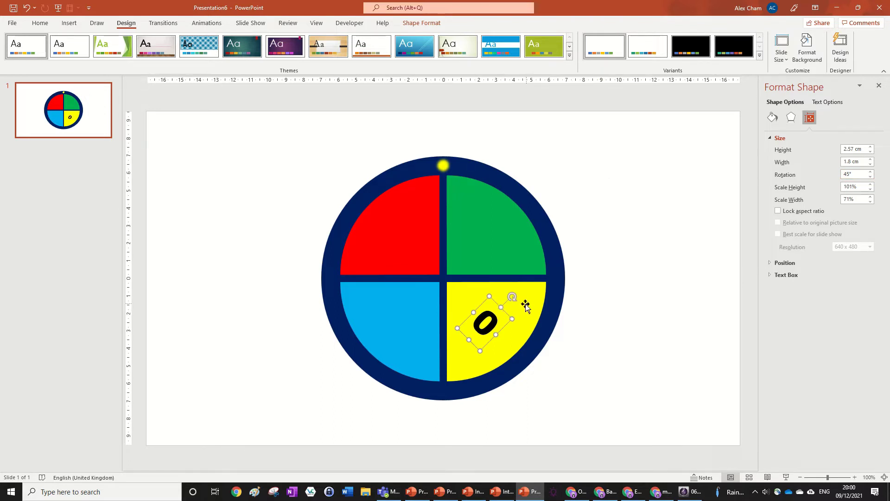
Step: Click through the wheel group to find the 0 label in the yellow quarter
{"action": "left_click", "coordinate": [526, 306], "text": "shift"}
{"action": "left_click", "coordinate": [617, 298]}
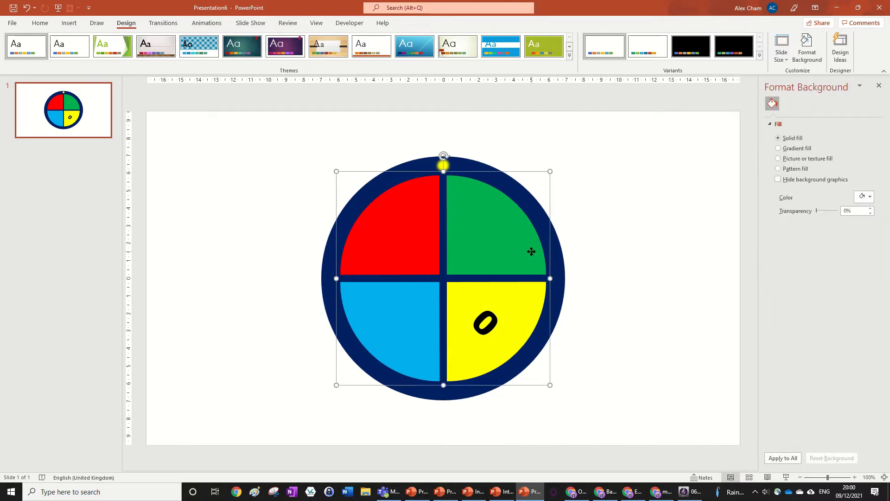
{"action": "left_click", "coordinate": [533, 251]}
{"action": "left_click", "coordinate": [531, 252], "text": "shift"}
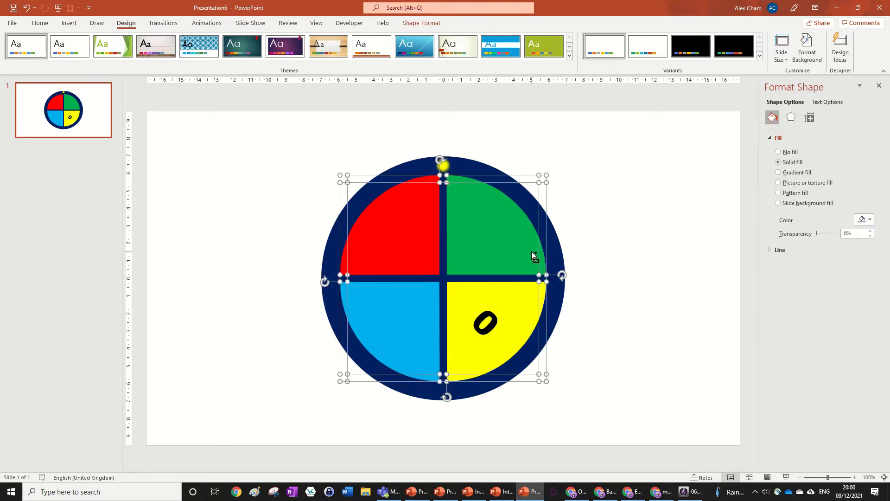
{"action": "left_click", "coordinate": [636, 260]}
{"action": "left_click", "coordinate": [533, 304]}
{"action": "left_click", "coordinate": [486, 320]}
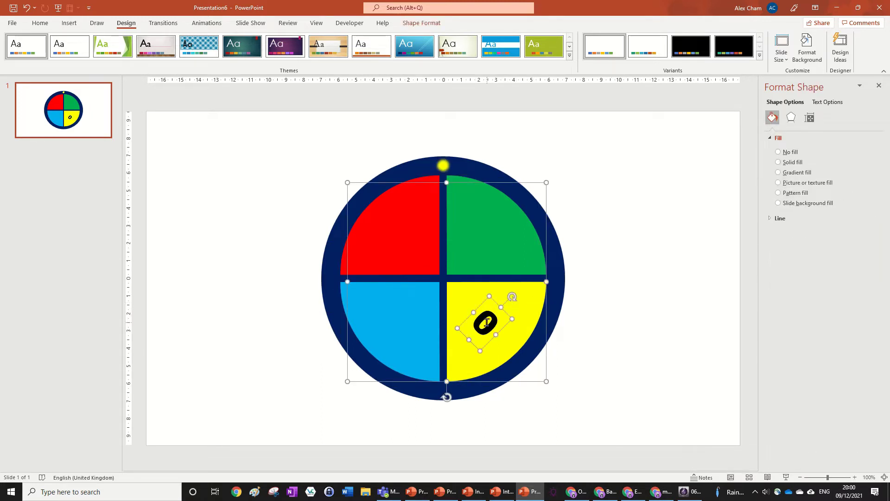
{"action": "left_click", "coordinate": [649, 322]}
{"action": "left_click", "coordinate": [506, 312]}
{"action": "left_click", "coordinate": [506, 312]}
Step: Ctrl+drag copies of the 0 label into the red and green quarters as 600 and 500
{"action": "left_click", "coordinate": [626, 322]}
{"action": "left_click", "coordinate": [527, 301]}
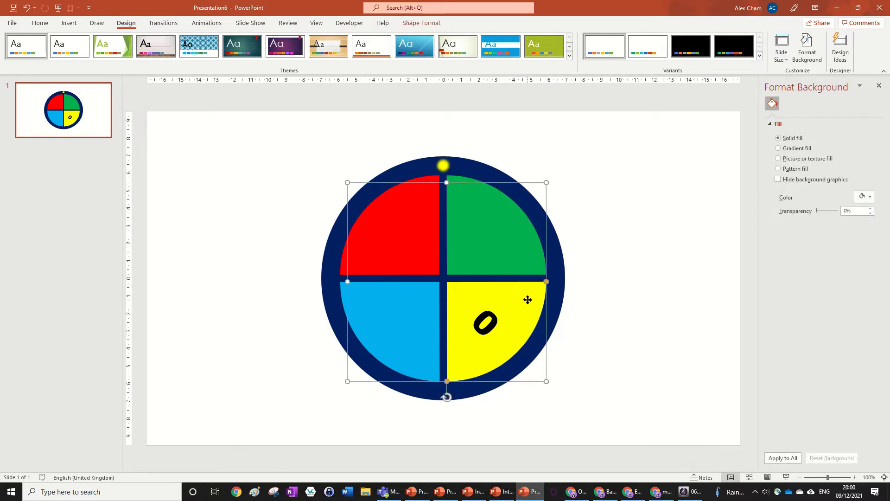
{"action": "left_click", "coordinate": [371, 323]}
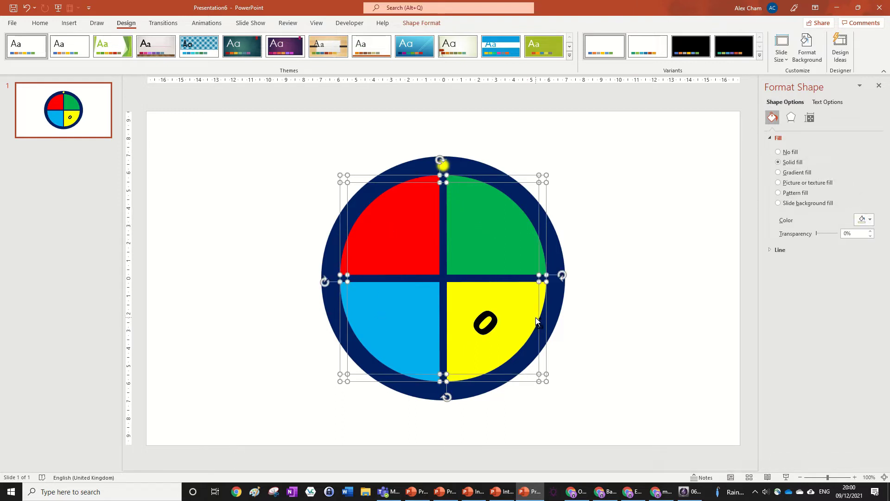
{"action": "key", "text": "Escape"}
{"action": "left_click", "coordinate": [665, 312]}
{"action": "left_click", "coordinate": [509, 310]}
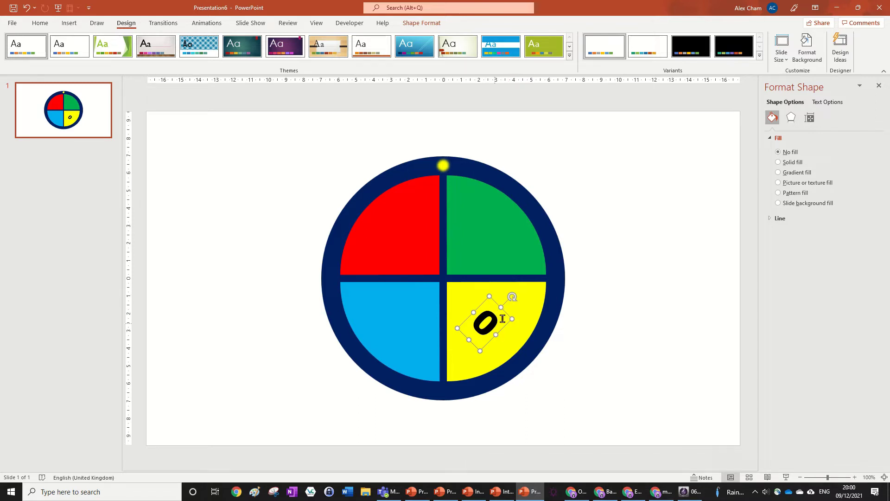
{"action": "left_click_drag", "start_coordinate": [509, 316], "coordinate": [483, 230]}
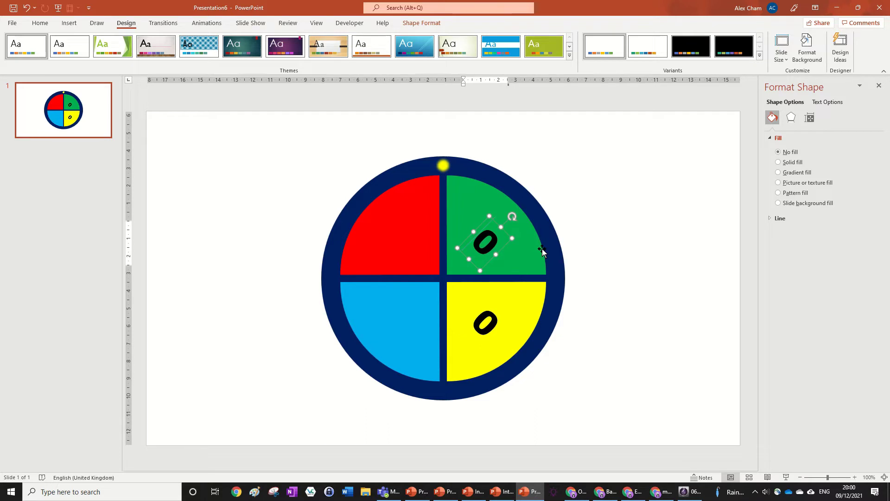
{"action": "type", "text": "600"}
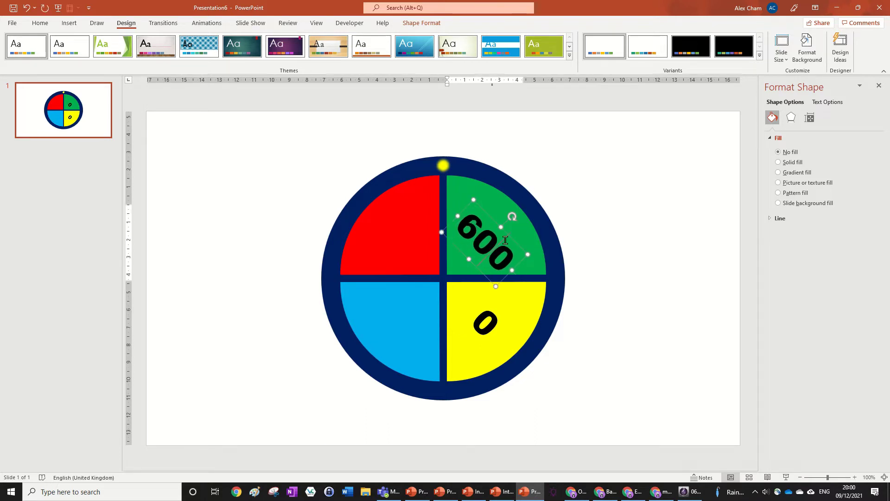
{"action": "left_click_drag", "start_coordinate": [513, 238], "coordinate": [455, 214]}
{"action": "type", "text": "5"}
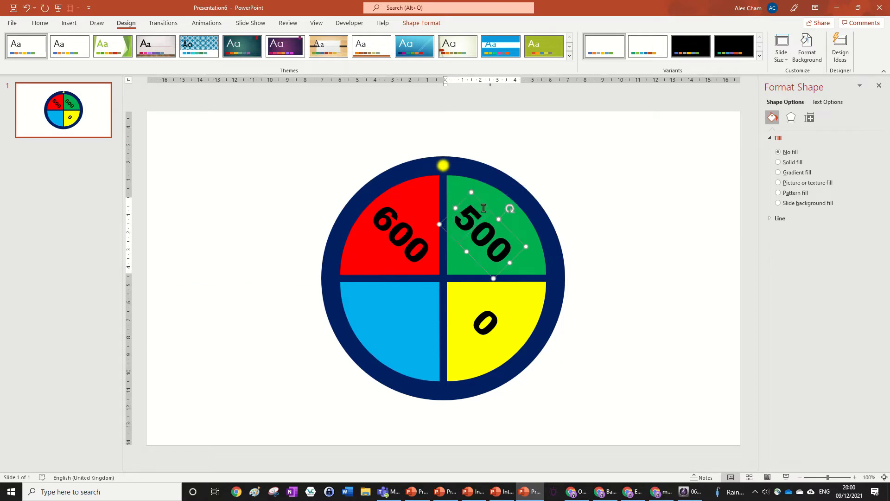
{"action": "left_click", "coordinate": [485, 207]}
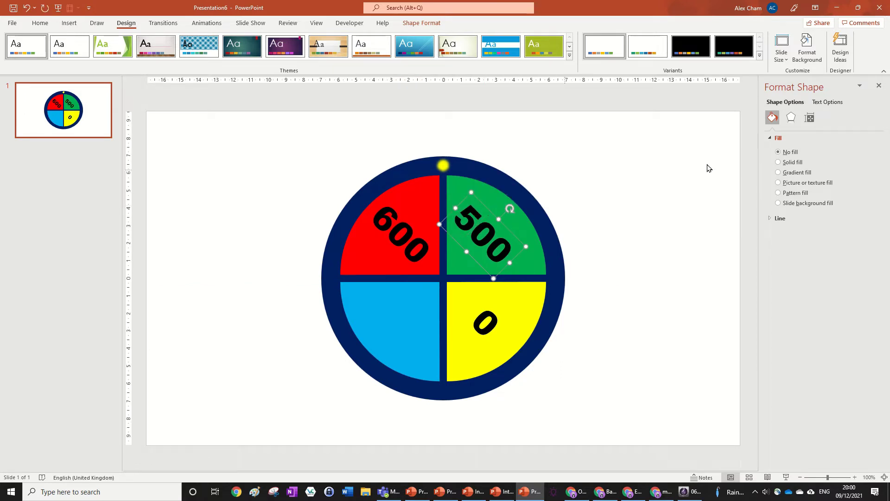
Step: Set the 500 label's Format Shape rotation to -225° and nudge it into the green quarter
{"action": "left_click", "coordinate": [810, 118]}
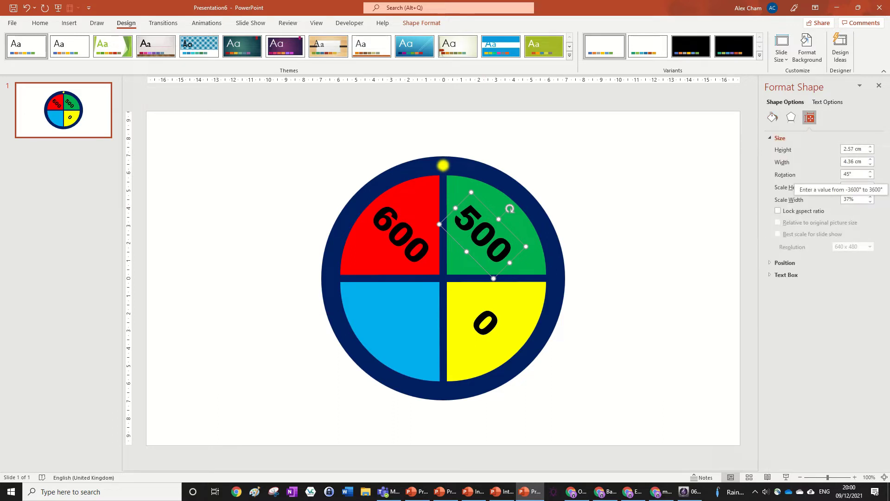
{"action": "left_click", "coordinate": [844, 174]}
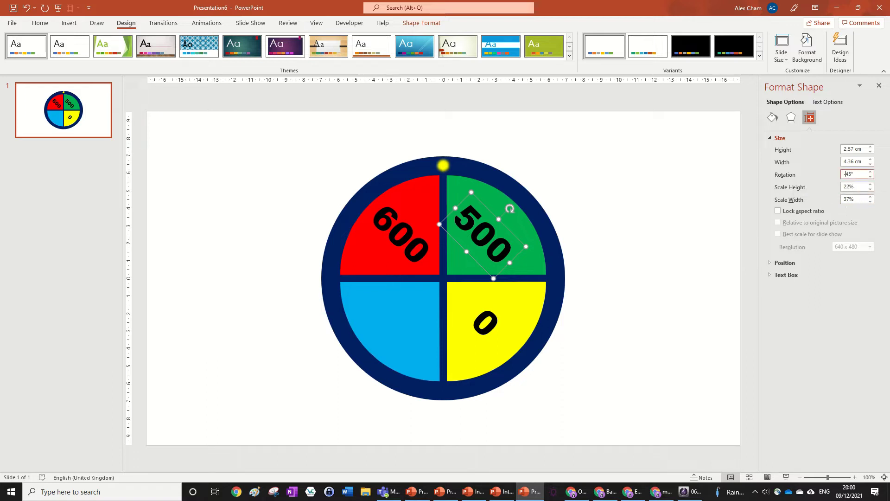
{"action": "type", "text": "-"}
{"action": "key", "text": "Return"}
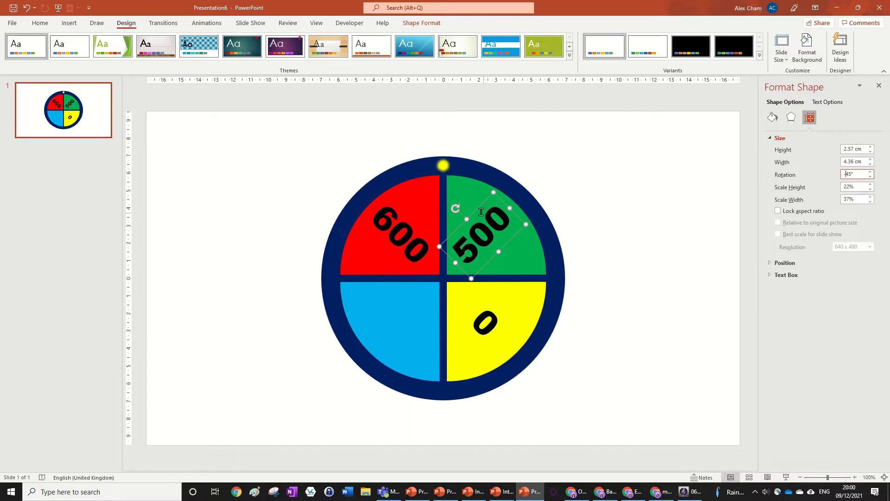
{"action": "left_click_drag", "start_coordinate": [481, 212], "coordinate": [484, 213]}
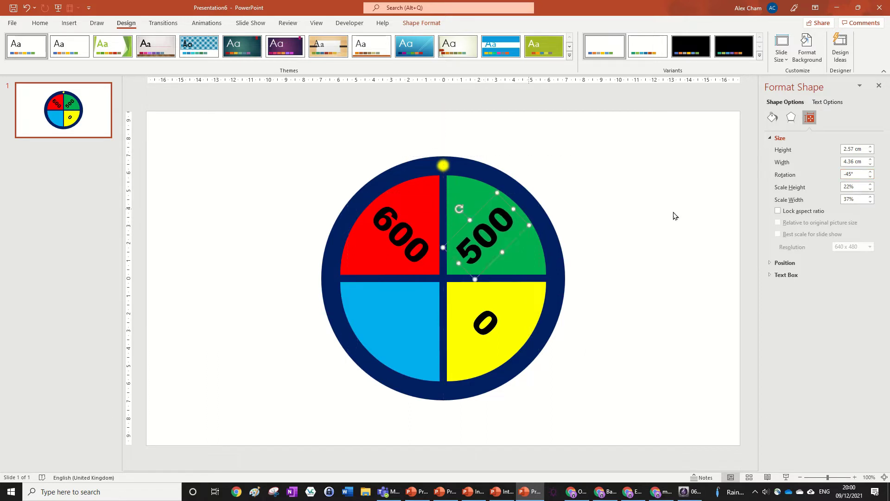
{"action": "left_click", "coordinate": [849, 174]}
{"action": "type", "text": "22"}
{"action": "key", "text": "Return"}
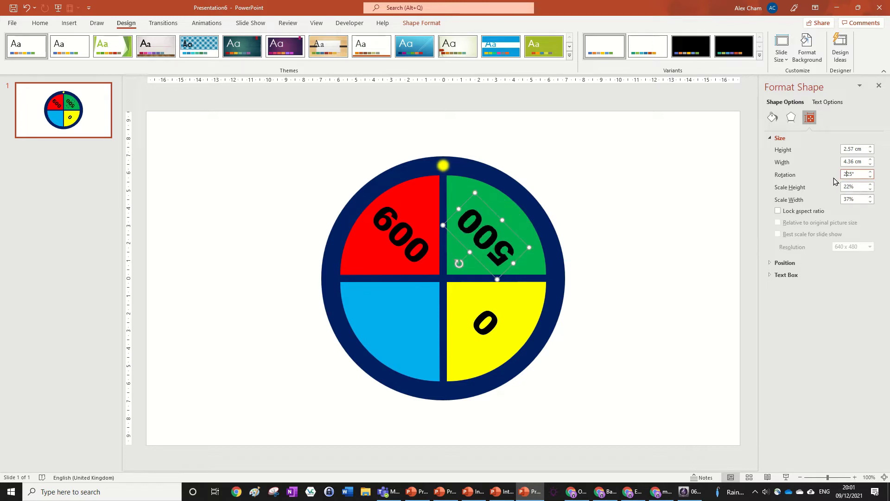
{"action": "key", "text": "Home"}
{"action": "type", "text": "-"}
{"action": "key", "text": "Return"}
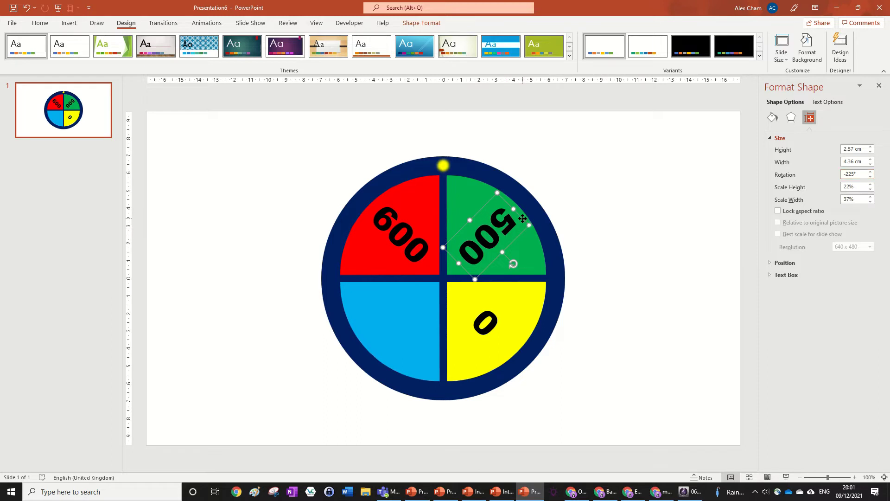
{"action": "left_click_drag", "start_coordinate": [524, 219], "coordinate": [520, 218]}
Step: Ctrl+drag a copy of the 600 label into the blue quarter and retype it as 400
{"action": "left_click", "coordinate": [401, 240]}
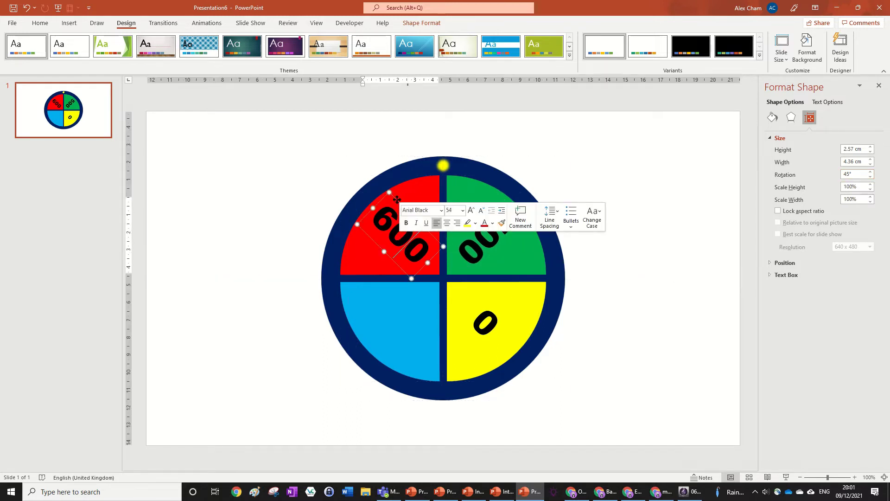
{"action": "left_click_drag", "start_coordinate": [397, 200], "coordinate": [391, 288]}
{"action": "left_click_drag", "start_coordinate": [417, 328], "coordinate": [414, 268]}
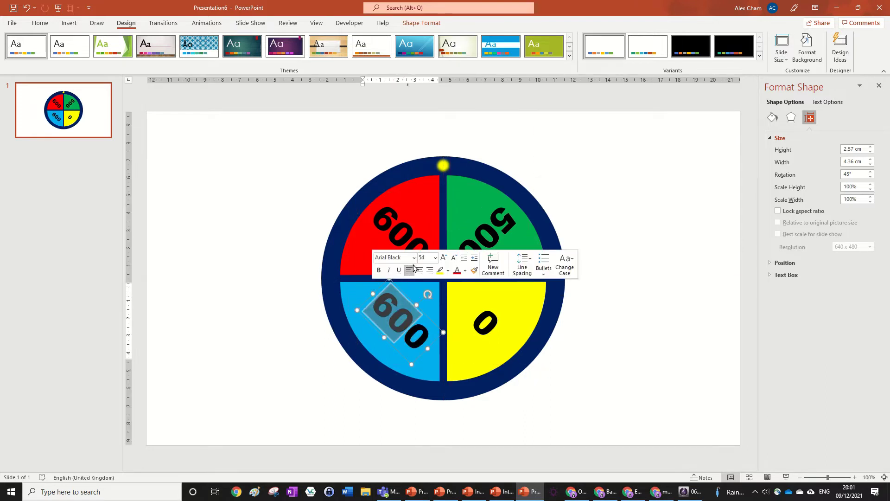
{"action": "type", "text": "40"}
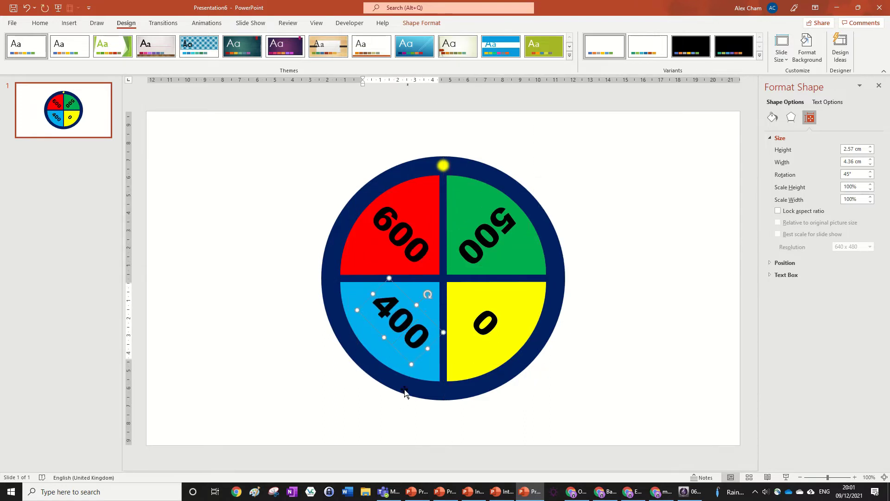
Step: Set the 400 label's rotation to 315° and position it in the blue quarter
{"action": "left_click_drag", "start_coordinate": [428, 294], "coordinate": [357, 279]}
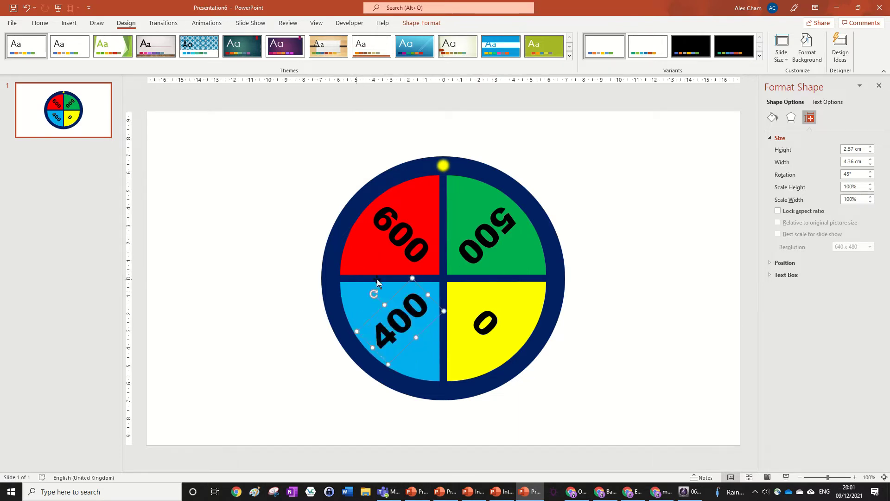
{"action": "left_click", "coordinate": [853, 177]}
{"action": "key", "text": "BackSpace"}
{"action": "type", "text": "5"}
{"action": "key", "text": "Return"}
{"action": "left_click_drag", "start_coordinate": [401, 291], "coordinate": [403, 290]}
{"action": "left_click", "coordinate": [691, 302]}
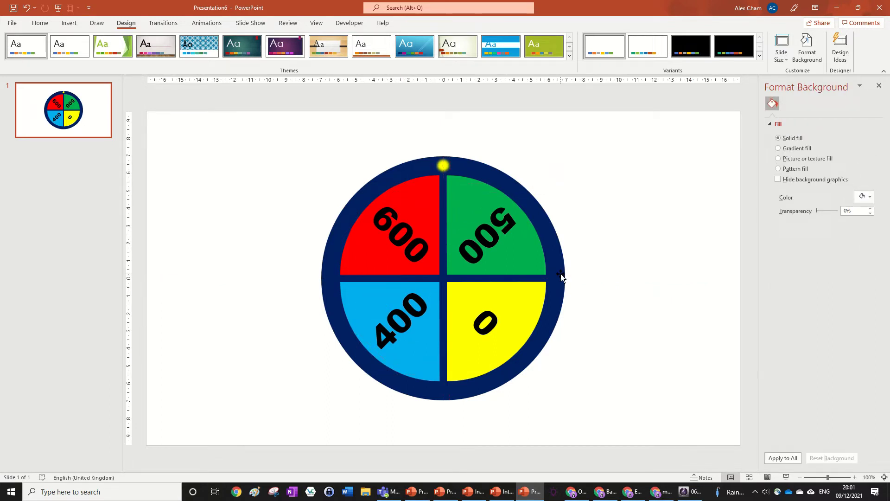
Step: Select the four pie quarters and apply Align Center and Align Middle
{"action": "left_click", "coordinate": [528, 245]}
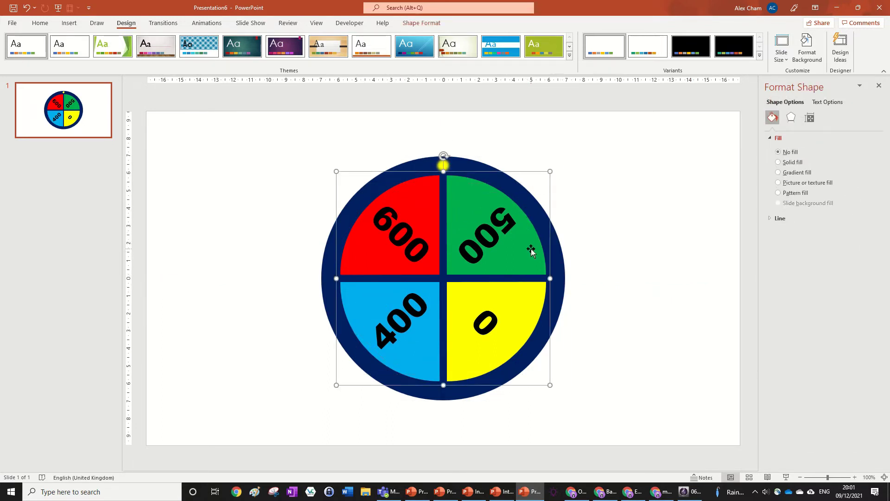
{"action": "left_click", "coordinate": [529, 251]}
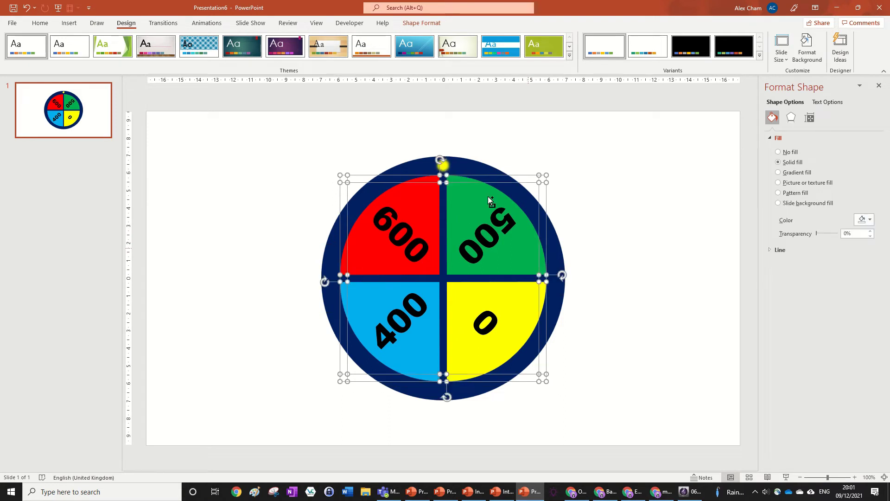
{"action": "left_click", "coordinate": [436, 24]}
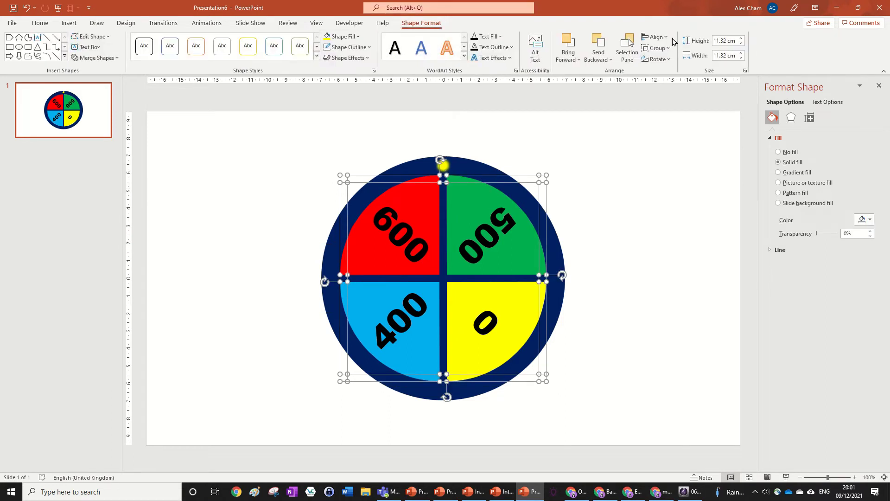
{"action": "left_click", "coordinate": [655, 37]}
{"action": "left_click", "coordinate": [679, 63]}
{"action": "left_click", "coordinate": [659, 41]}
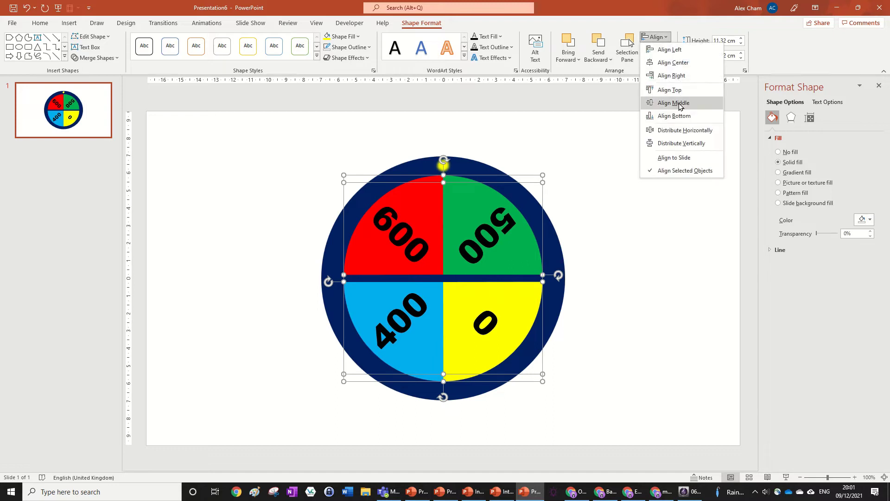
{"action": "left_click", "coordinate": [668, 97]}
Step: Nudge the 0 label within the yellow quarter and select all four number labels together
{"action": "left_click", "coordinate": [499, 314]}
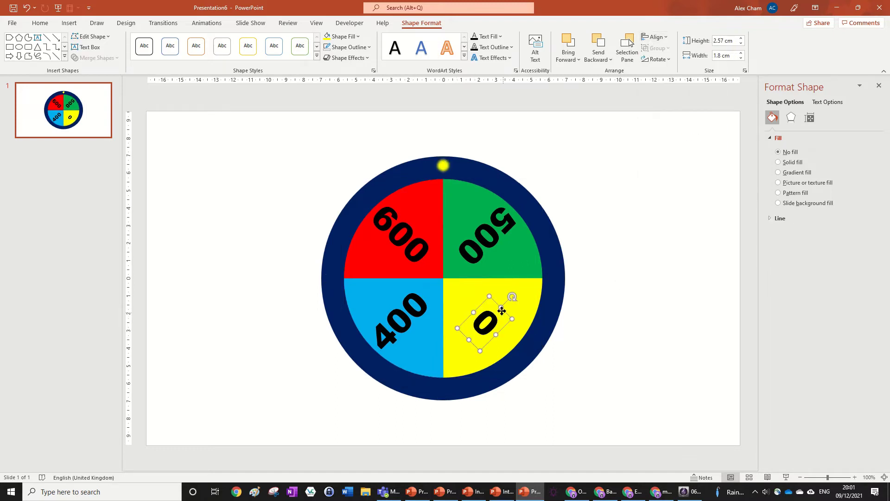
{"action": "left_click_drag", "start_coordinate": [502, 310], "coordinate": [505, 310]}
{"action": "left_click", "coordinate": [487, 237], "text": "shift"}
{"action": "left_click", "coordinate": [401, 234], "text": "shift"}
{"action": "left_click", "coordinate": [401, 320], "text": "shift"}
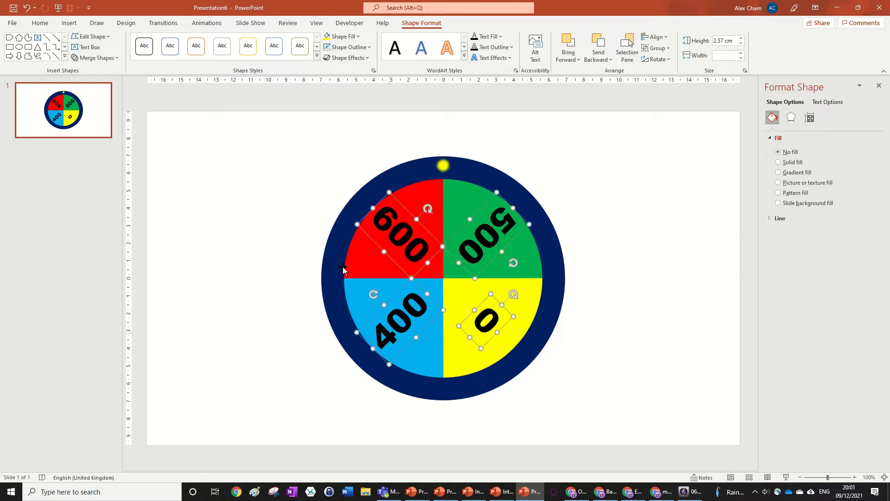
{"action": "left_click", "coordinate": [41, 24]}
{"action": "left_click", "coordinate": [737, 261]}
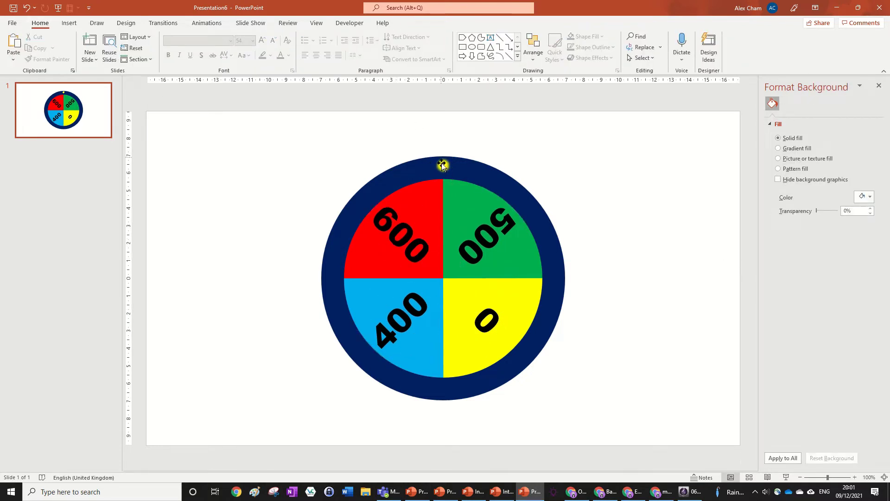
Step: Group the top and bottom yellow lights and duplicate the pair three times with Ctrl+D
{"action": "left_click_drag", "start_coordinate": [442, 165], "coordinate": [443, 395]}
{"action": "left_click", "coordinate": [442, 167], "text": "shift"}
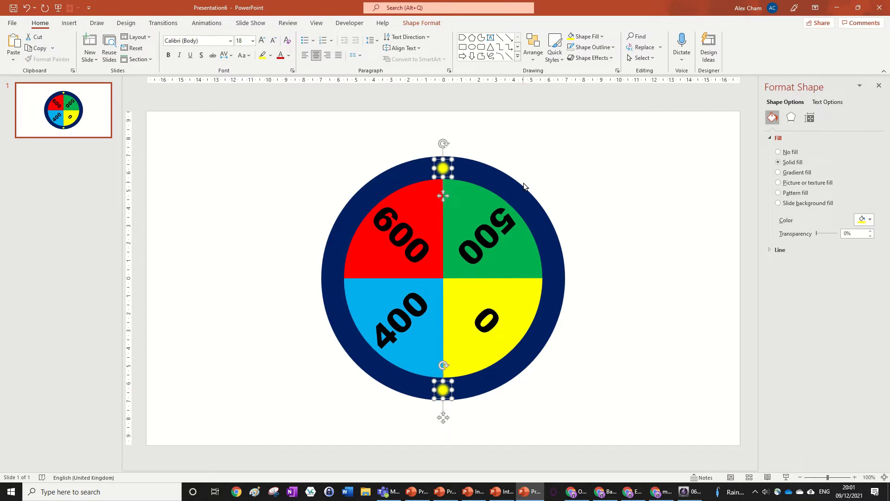
{"action": "key", "text": "ctrl+g"}
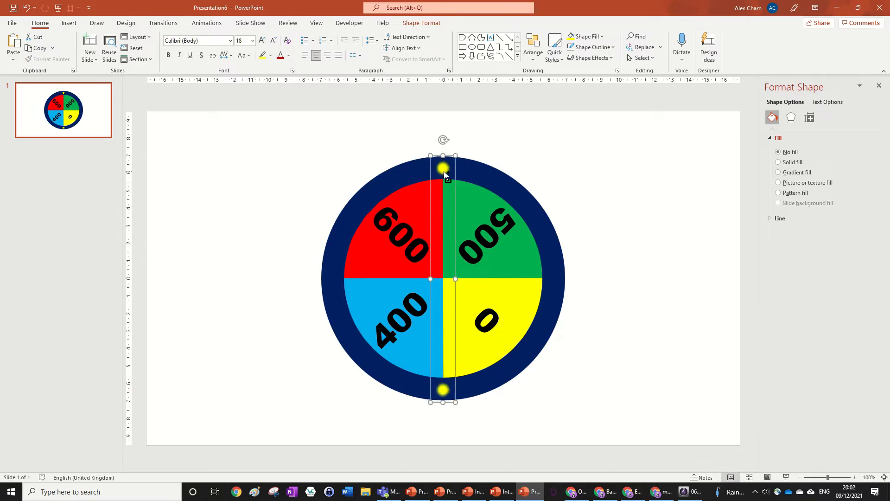
{"action": "key", "text": "ctrl+d"}
{"action": "key", "text": "ctrl+d"}
{"action": "key", "text": "ctrl+d"}
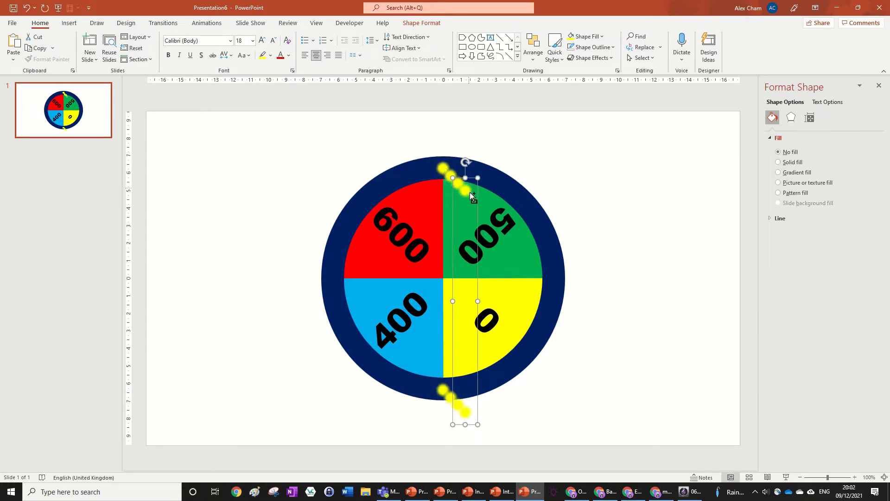
Step: Select the light pairs and stack them with Align Left and Align Top
{"action": "left_click", "coordinate": [451, 179], "text": "shift"}
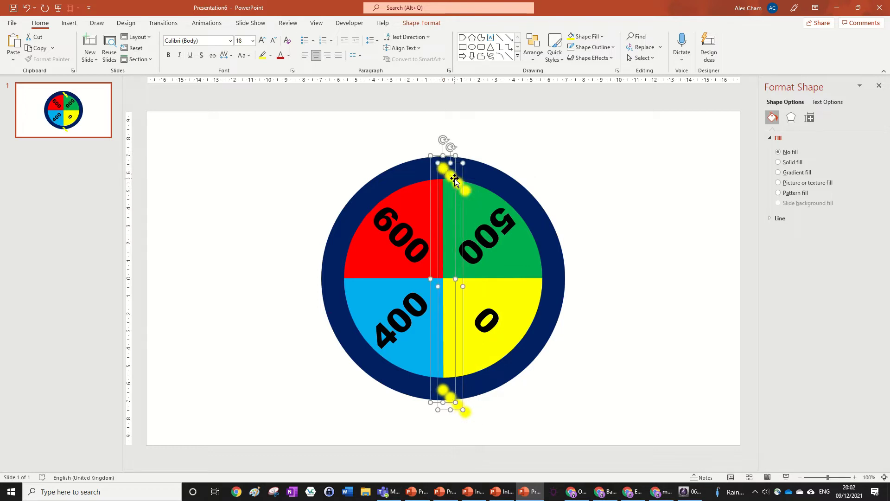
{"action": "left_click", "coordinate": [469, 193]}
{"action": "left_click", "coordinate": [458, 182], "text": "shift"}
{"action": "left_click", "coordinate": [443, 169], "text": "shift"}
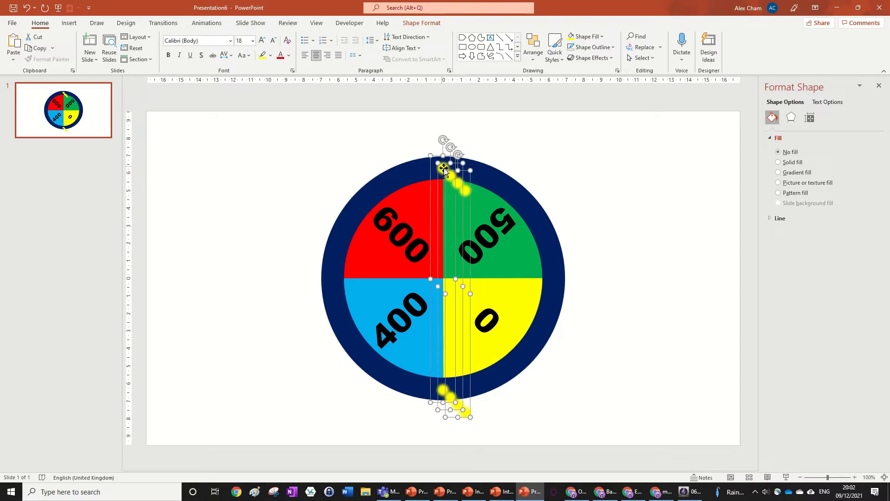
{"action": "left_click", "coordinate": [466, 192], "text": "shift"}
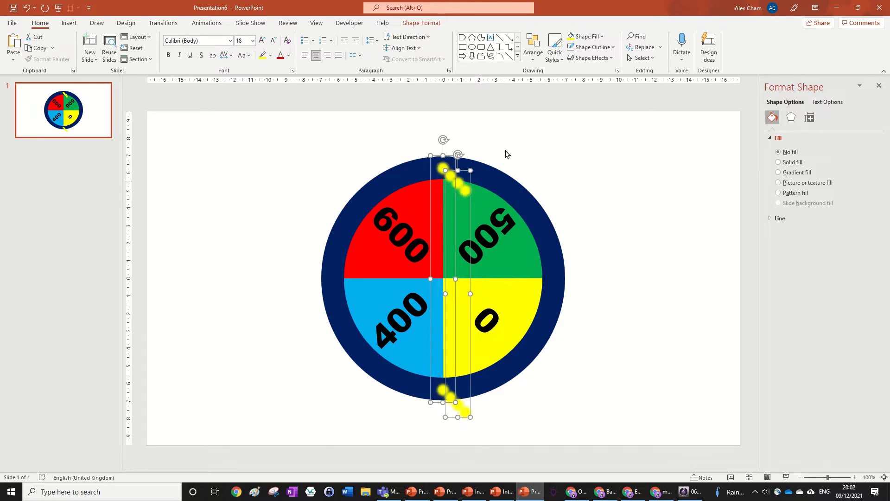
{"action": "left_click", "coordinate": [465, 190], "text": "shift"}
{"action": "left_click", "coordinate": [449, 178], "text": "shift"}
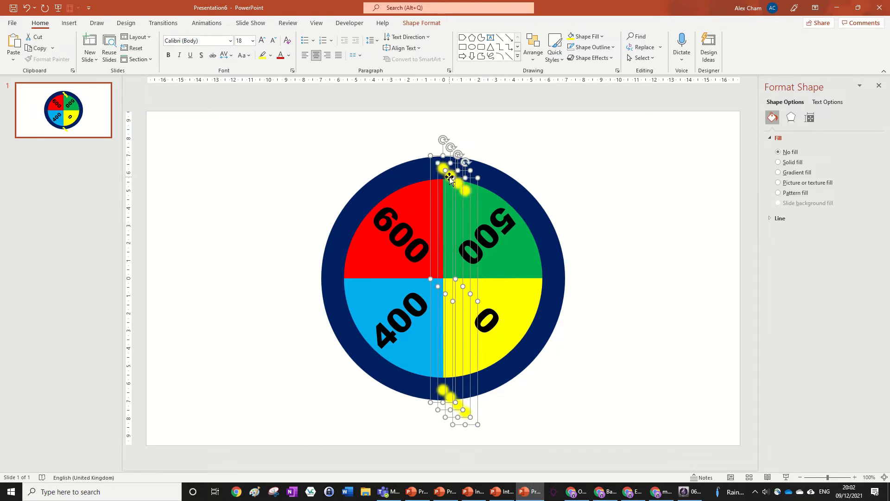
{"action": "left_click", "coordinate": [422, 23]}
{"action": "left_click", "coordinate": [656, 36]}
{"action": "left_click", "coordinate": [669, 50]}
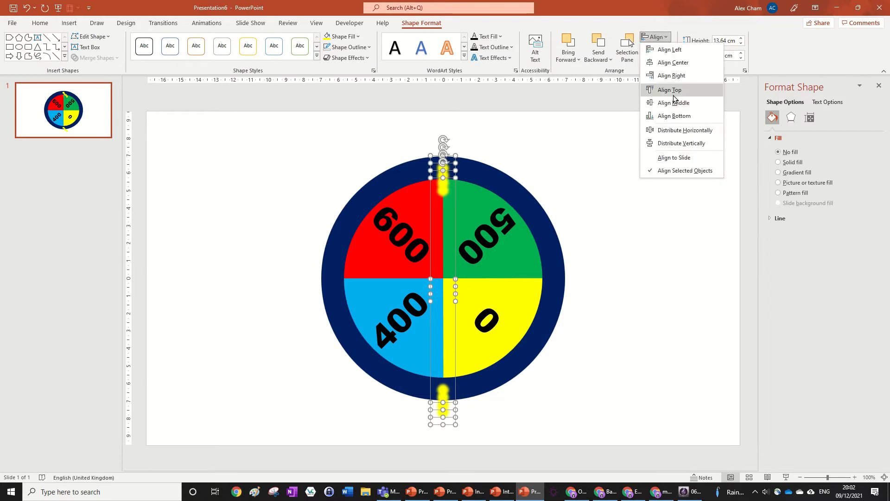
{"action": "left_click", "coordinate": [669, 90]}
{"action": "left_click", "coordinate": [467, 205]}
Step: Rotate three stacked light pairs to 90°, 45° and -45°
{"action": "left_click", "coordinate": [443, 168]}
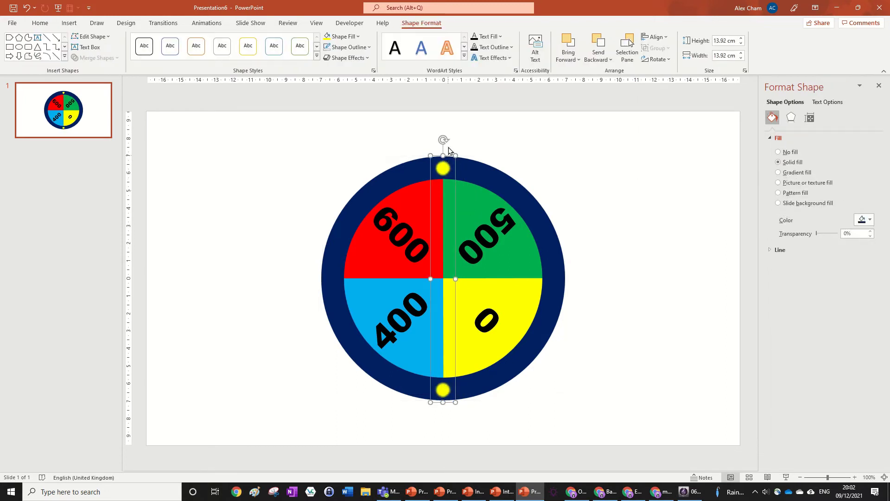
{"action": "left_click_drag", "start_coordinate": [443, 139], "coordinate": [582, 279]}
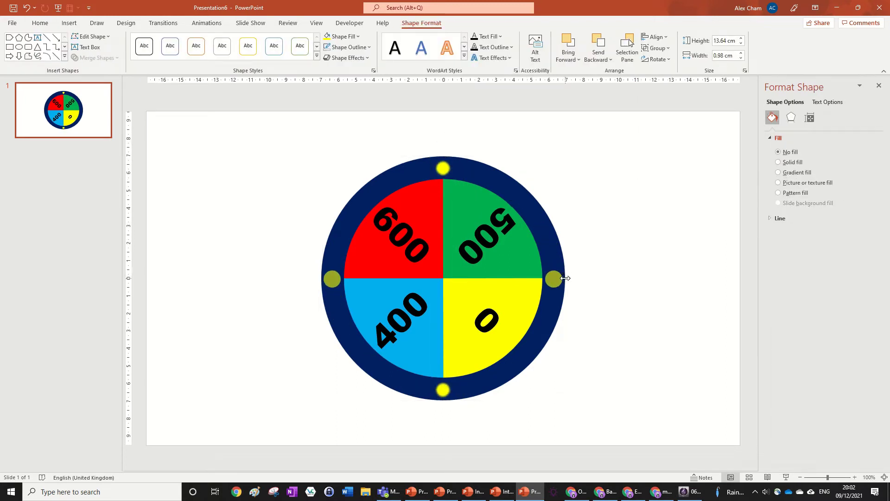
{"action": "left_click", "coordinate": [441, 168]}
{"action": "left_click_drag", "start_coordinate": [443, 139], "coordinate": [523, 197]}
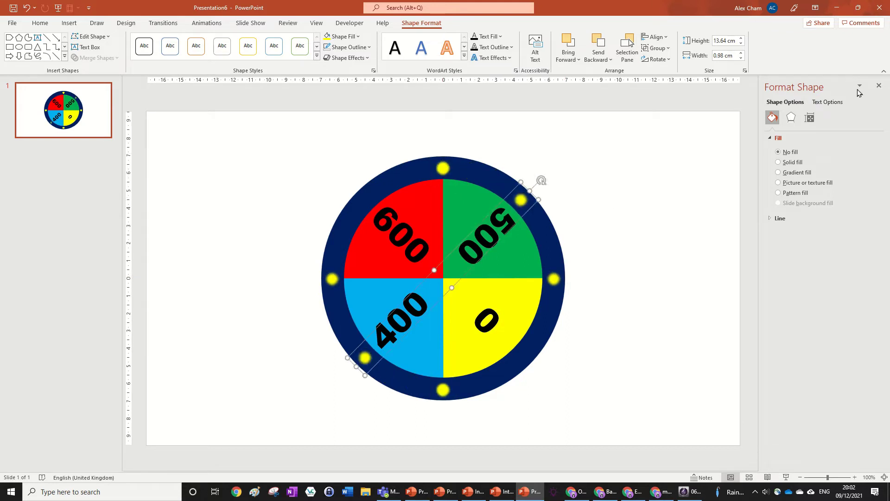
{"action": "left_click", "coordinate": [810, 118]}
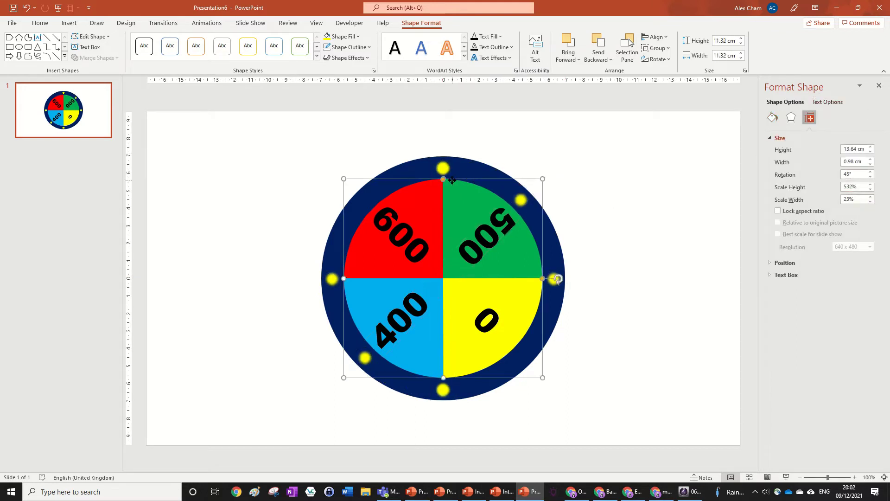
{"action": "left_click", "coordinate": [454, 165]}
{"action": "left_click_drag", "start_coordinate": [443, 140], "coordinate": [364, 185]}
{"action": "left_click_drag", "start_coordinate": [850, 175], "coordinate": [782, 167]}
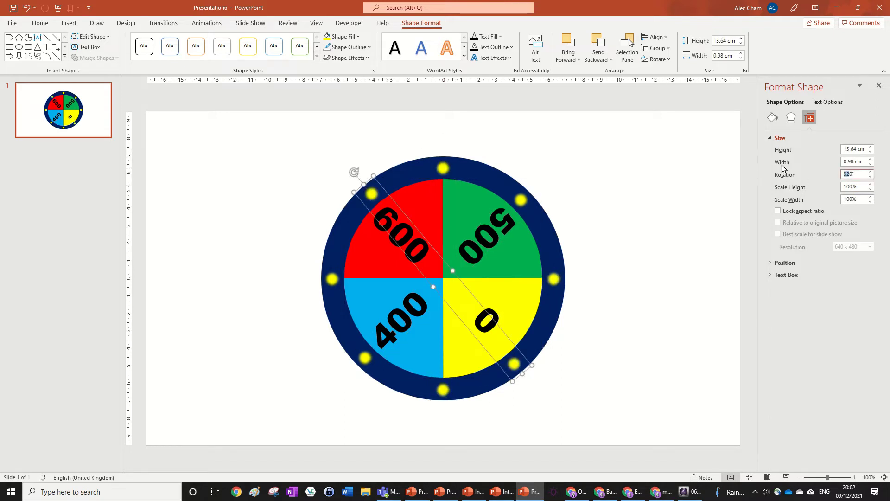
{"action": "type", "text": "-45"}
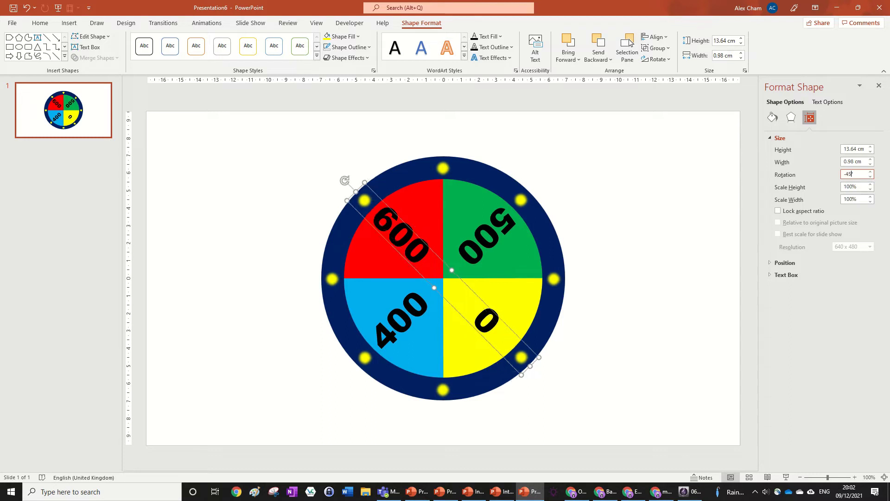
{"action": "left_click", "coordinate": [650, 205]}
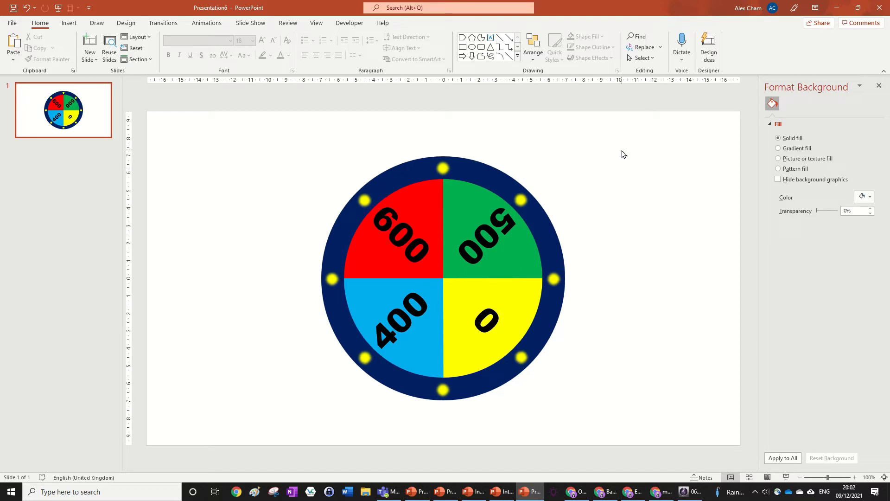
Step: Draw a trial blue Down Arrow right of the wheel, delete it, and reopen the Shapes gallery
{"action": "left_click", "coordinate": [518, 56]}
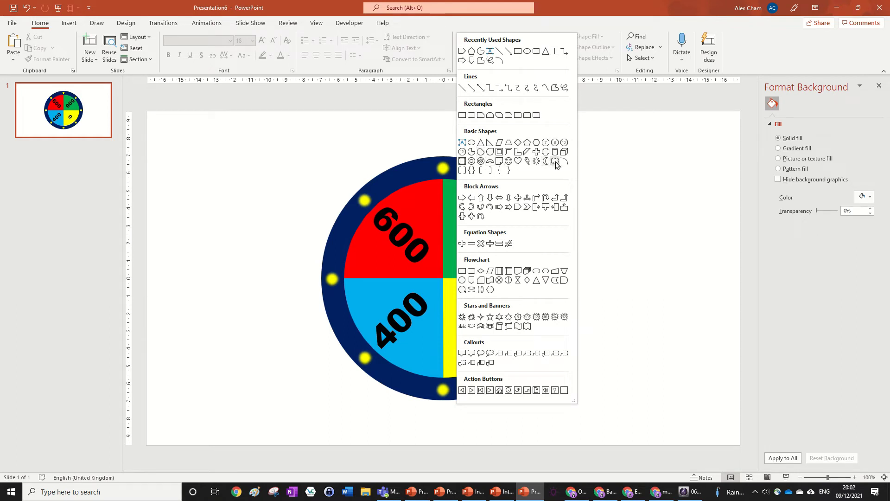
{"action": "left_click", "coordinate": [490, 198]}
{"action": "mouse_move", "coordinate": [616, 200]}
{"action": "left_mouse_down"}
{"action": "mouse_move", "coordinate": [641, 248]}
{"action": "mouse_move", "coordinate": [617, 248]}
{"action": "left_mouse_up"}
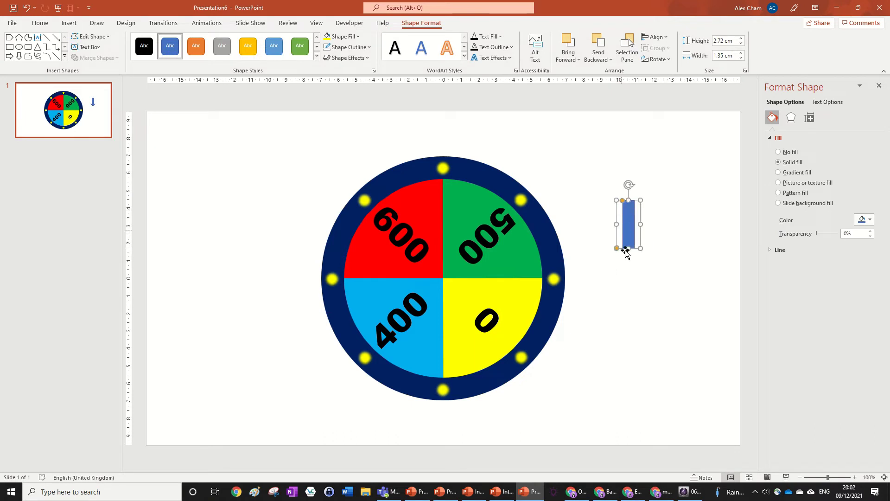
{"action": "key", "text": "ctrl+z"}
{"action": "left_click_drag", "start_coordinate": [622, 203], "coordinate": [606, 223]}
{"action": "left_click", "coordinate": [606, 222]}
{"action": "left_click", "coordinate": [633, 227]}
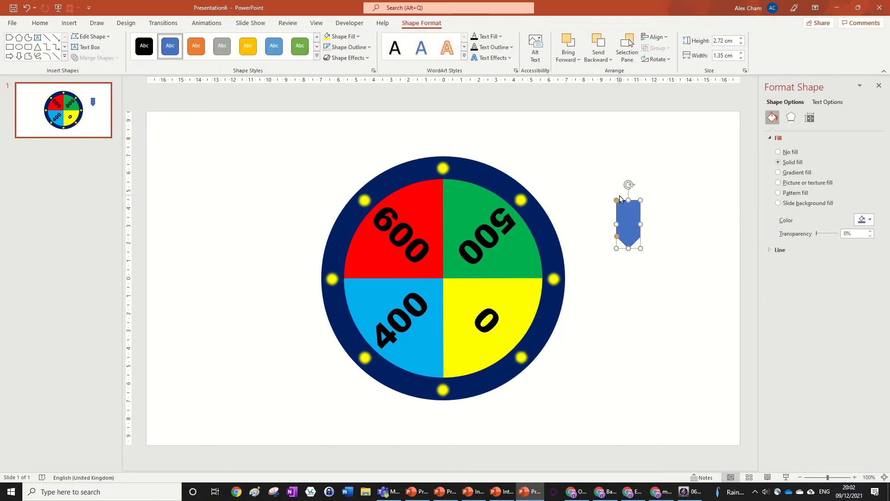
{"action": "key", "text": "Delete"}
{"action": "left_click", "coordinate": [518, 56]}
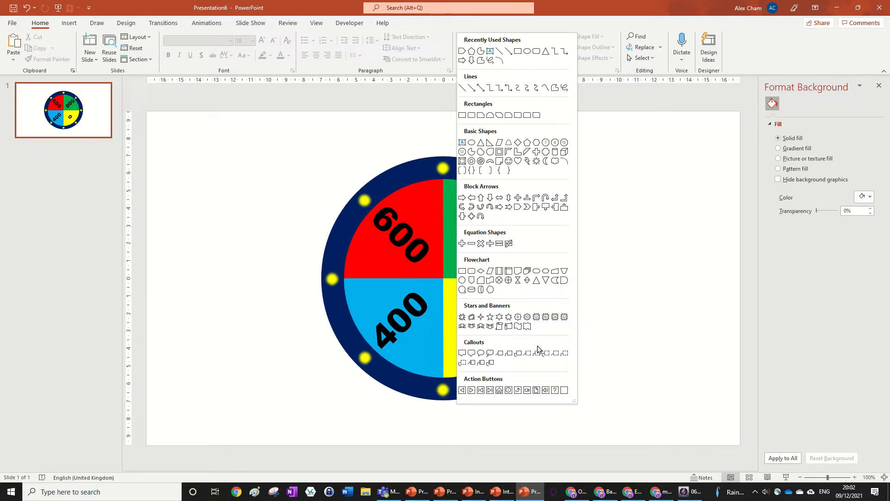
{"action": "left_click", "coordinate": [517, 211]}
{"action": "left_click_drag", "start_coordinate": [407, 133], "coordinate": [456, 158]}
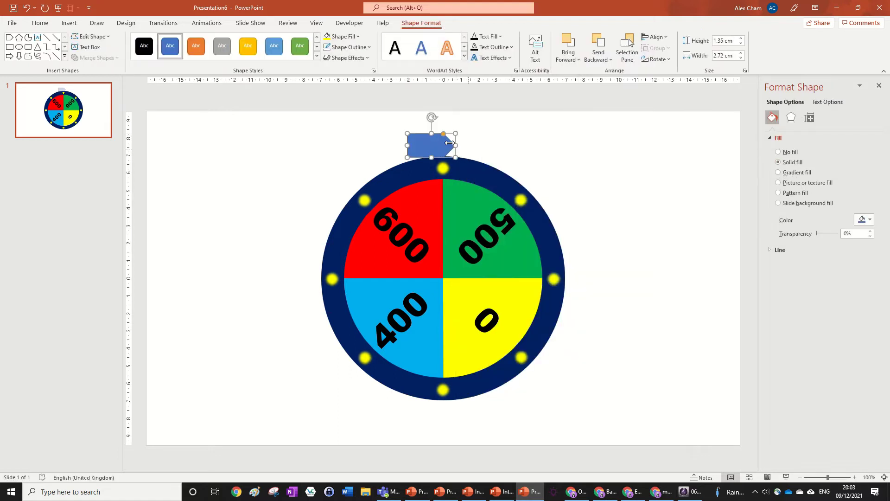
{"action": "left_click_drag", "start_coordinate": [433, 115], "coordinate": [493, 145]}
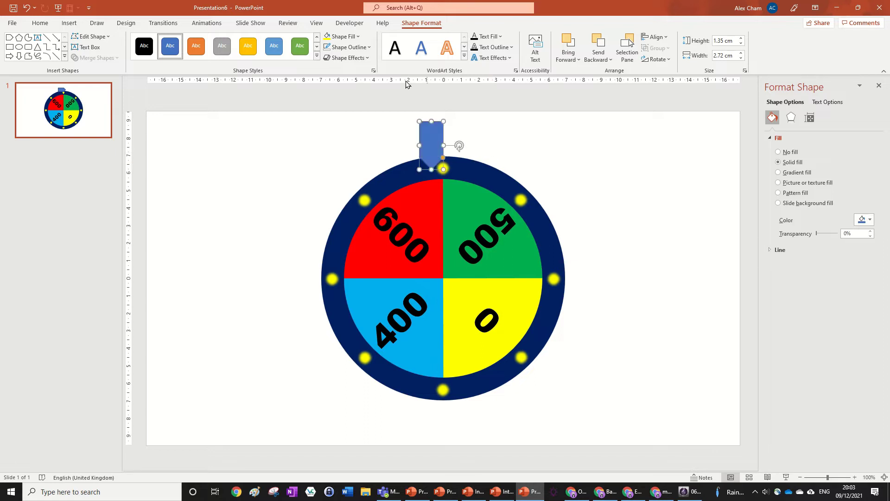
{"action": "left_click", "coordinate": [357, 36]}
{"action": "left_click", "coordinate": [393, 123]}
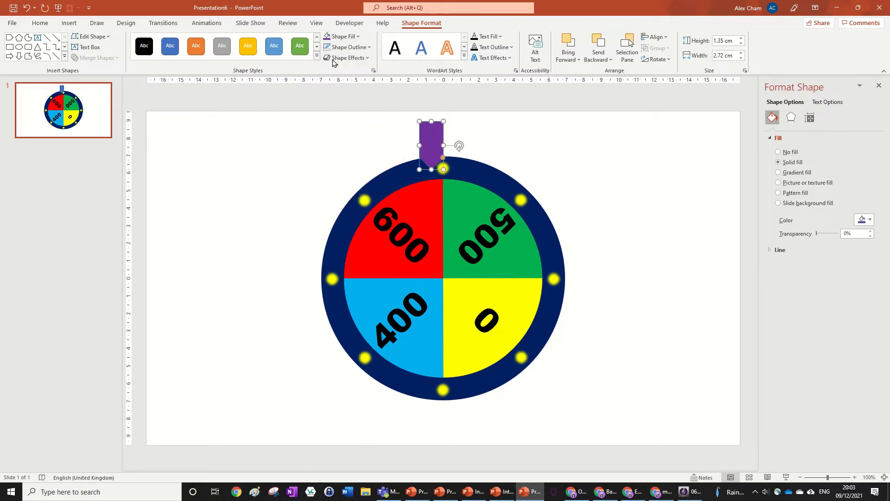
{"action": "mouse_move", "coordinate": [429, 138]}
{"action": "left_mouse_down"}
{"action": "mouse_move", "coordinate": [443, 173]}
{"action": "mouse_move", "coordinate": [443, 128]}
{"action": "left_mouse_up"}
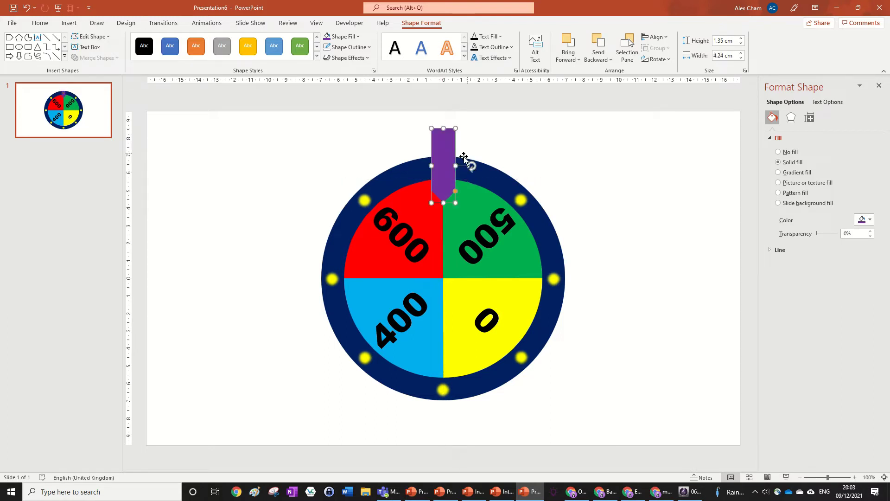
{"action": "left_click_drag", "start_coordinate": [455, 164], "coordinate": [462, 164]}
{"action": "left_click", "coordinate": [549, 179]}
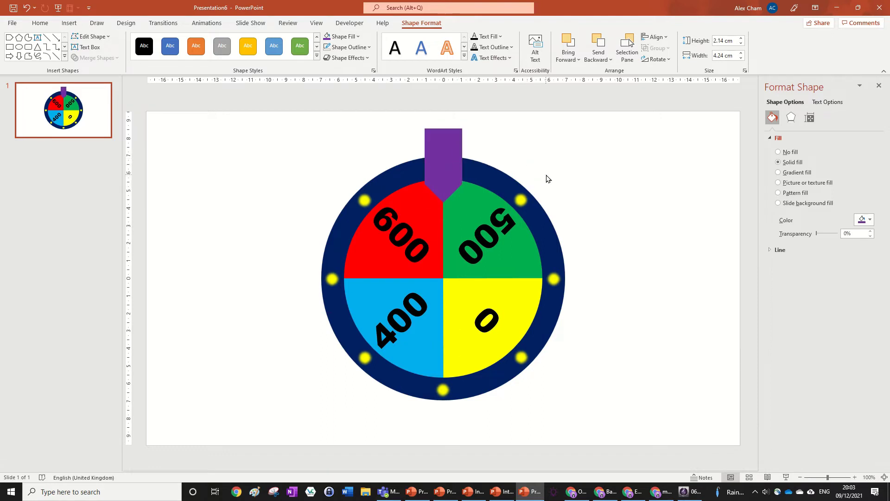
{"action": "left_click", "coordinate": [461, 173]}
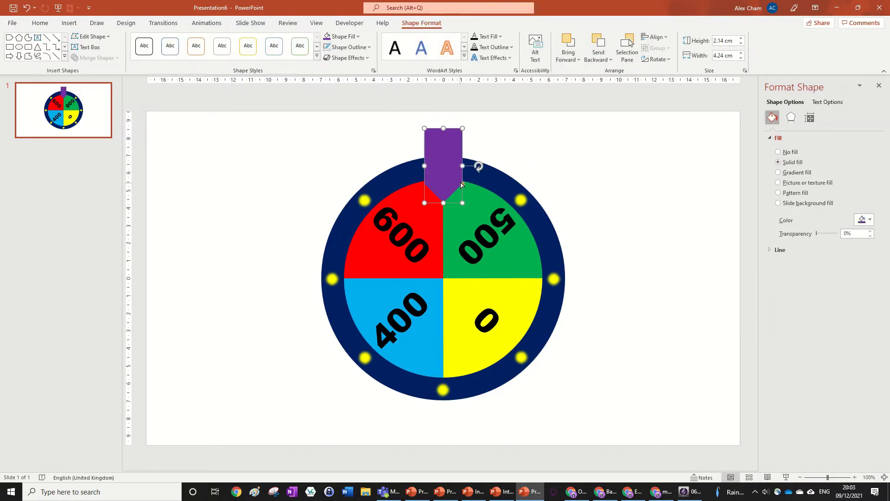
{"action": "mouse_move", "coordinate": [461, 184]}
{"action": "left_mouse_down"}
{"action": "mouse_move", "coordinate": [454, 165]}
{"action": "mouse_move", "coordinate": [549, 167]}
{"action": "mouse_move", "coordinate": [456, 167]}
{"action": "left_mouse_up"}
{"action": "left_click", "coordinate": [474, 189]}
{"action": "left_click", "coordinate": [463, 160]}
{"action": "scroll", "coordinate": [459, 167], "scroll_direction": "up", "scroll_amount": 5}
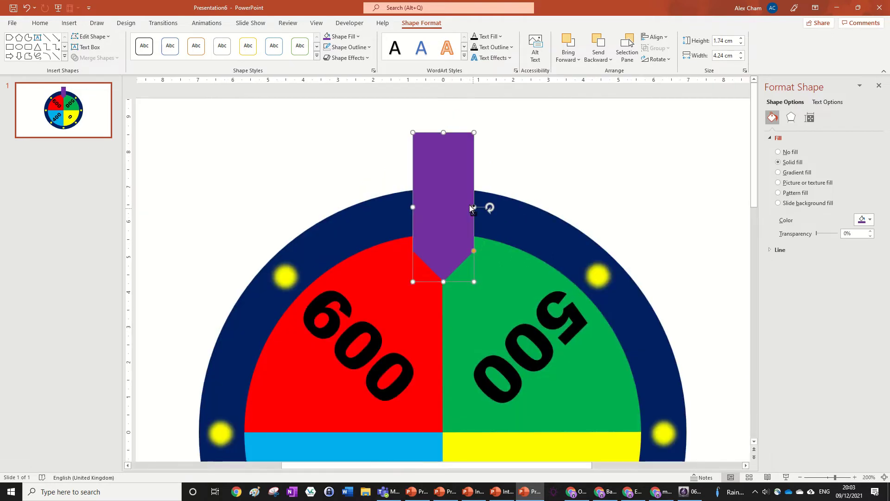
{"action": "left_click_drag", "start_coordinate": [473, 206], "coordinate": [471, 209]}
{"action": "left_click_drag", "start_coordinate": [443, 281], "coordinate": [443, 304]}
{"action": "left_click", "coordinate": [603, 179]}
{"action": "scroll", "coordinate": [603, 178], "scroll_direction": "down", "scroll_amount": 5}
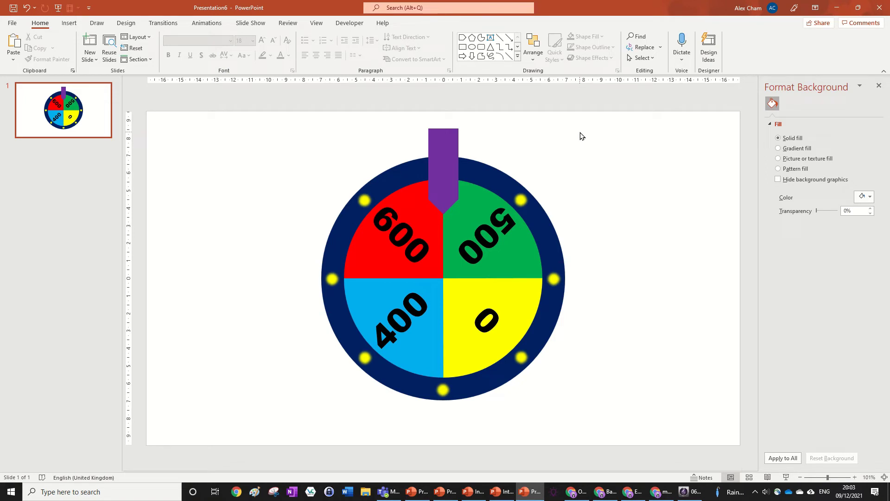
{"action": "left_click", "coordinate": [462, 271]}
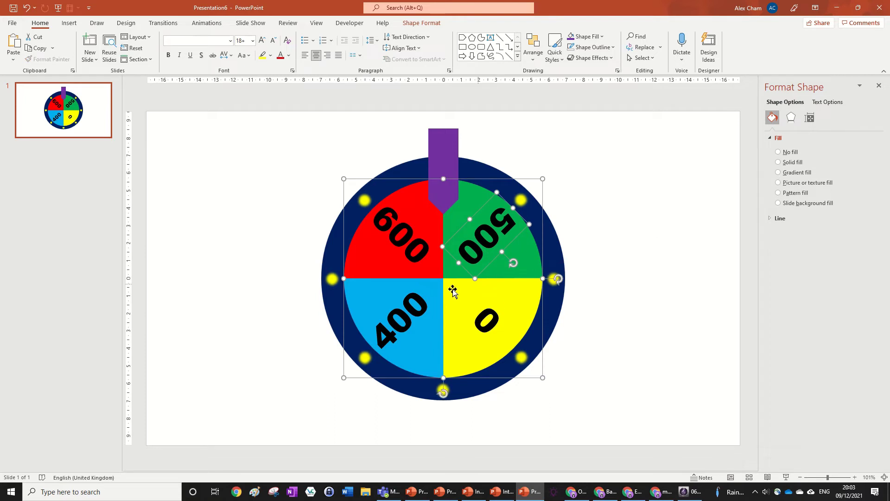
{"action": "left_click", "coordinate": [406, 315], "text": "shift"}
{"action": "left_click", "coordinate": [474, 324], "text": "shift"}
{"action": "left_click", "coordinate": [420, 236], "text": "shift"}
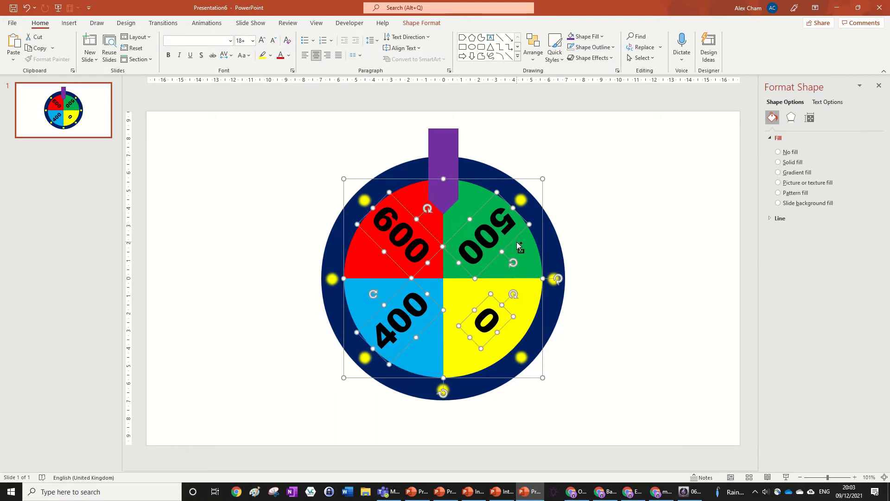
{"action": "left_click", "coordinate": [463, 326]}
{"action": "left_click_drag", "start_coordinate": [444, 158], "coordinate": [446, 208]}
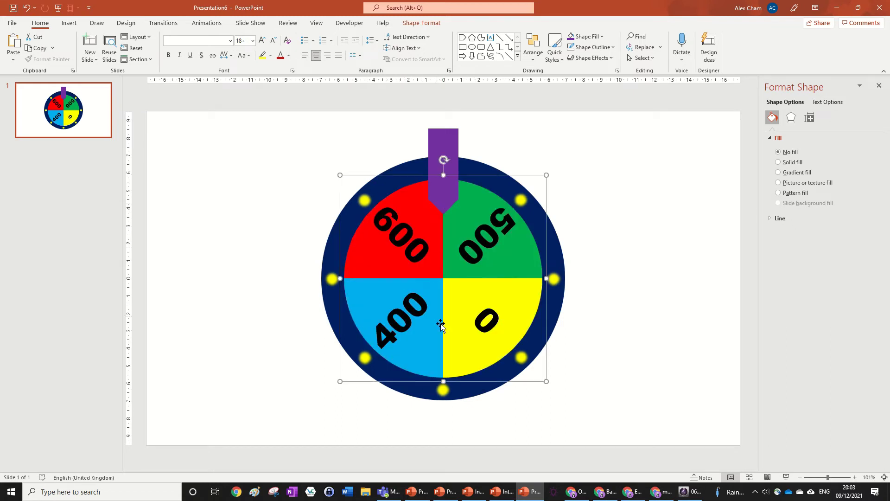
{"action": "left_click", "coordinate": [435, 282], "text": "shift"}
{"action": "left_click", "coordinate": [363, 289]}
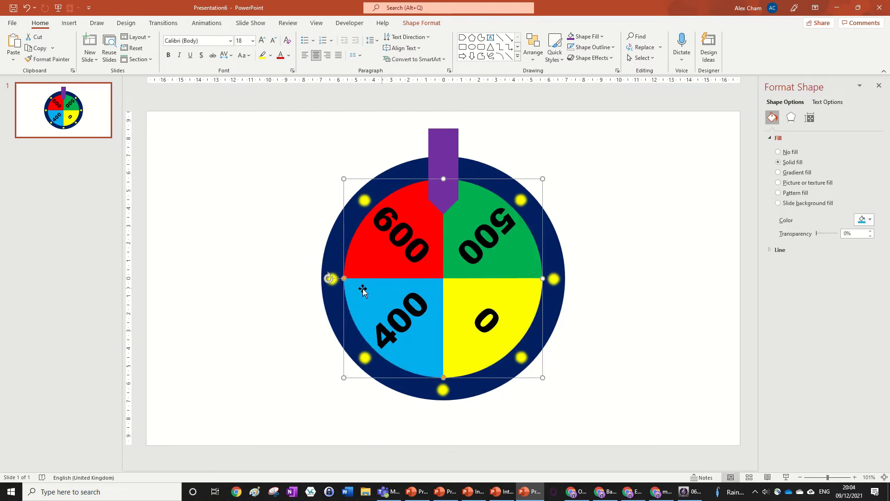
{"action": "left_click", "coordinate": [481, 289], "text": "shift"}
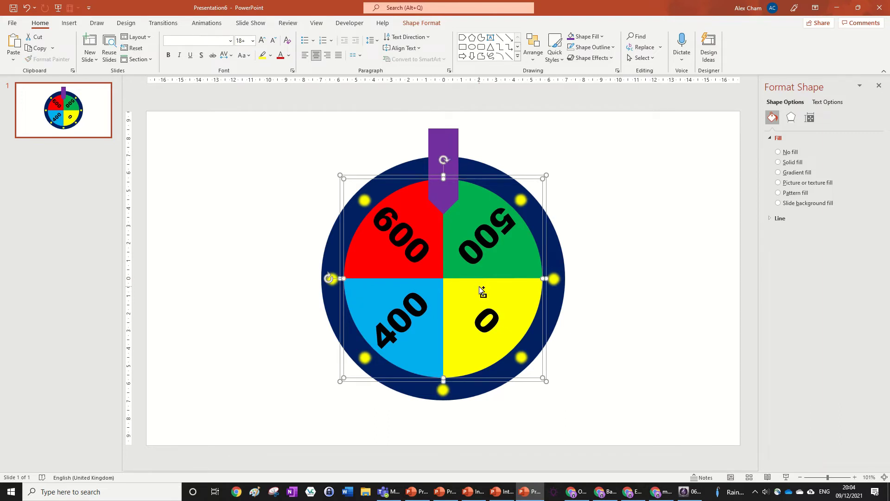
{"action": "left_click", "coordinate": [481, 289], "text": "shift"}
{"action": "left_click_drag", "start_coordinate": [444, 159], "coordinate": [495, 322]}
{"action": "key", "text": "Escape"}
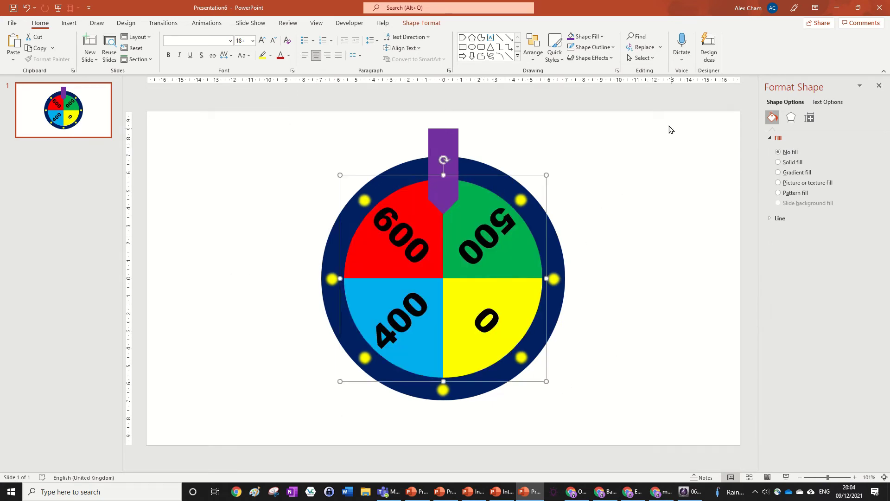
Step: Apply the Spin emphasis effect, then reselect the whole wheel group
{"action": "left_click", "coordinate": [209, 25]}
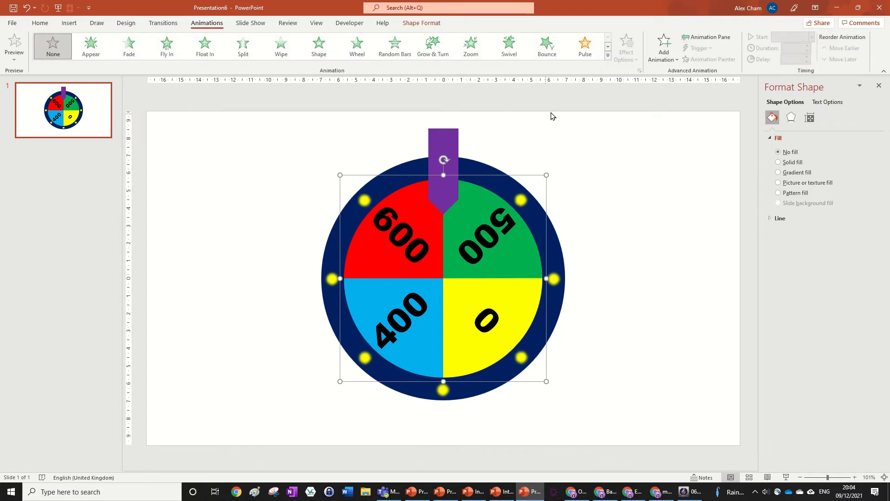
{"action": "left_click", "coordinate": [608, 56]}
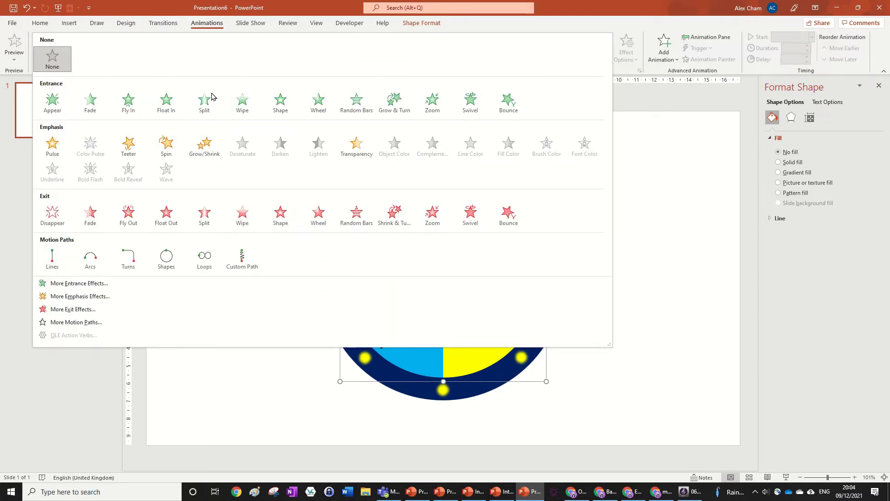
{"action": "left_click", "coordinate": [166, 145]}
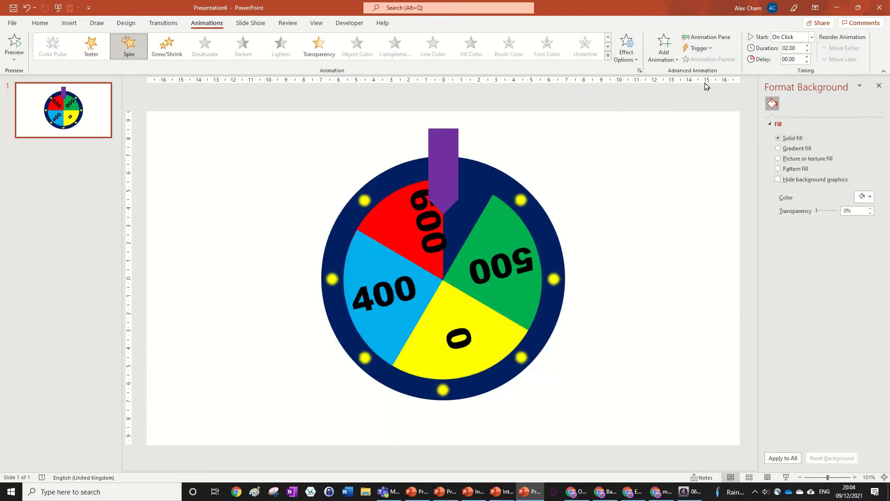
{"action": "left_click", "coordinate": [387, 230]}
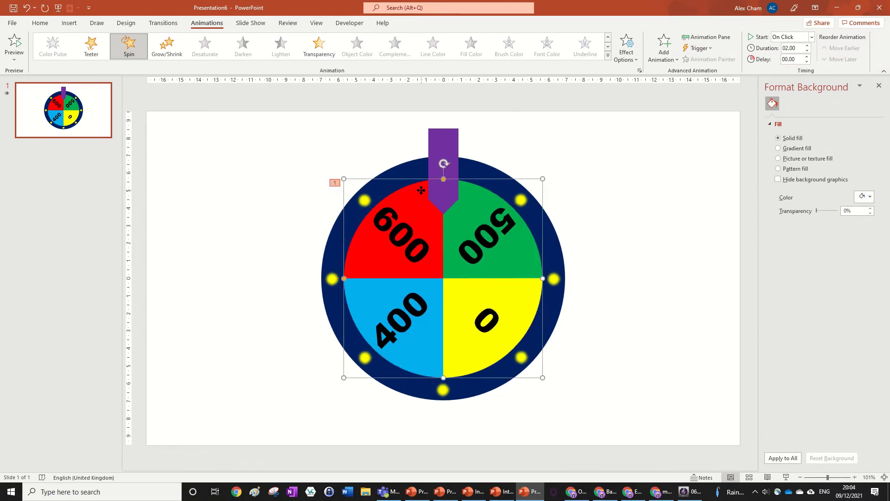
{"action": "left_click", "coordinate": [425, 216]}
{"action": "left_click", "coordinate": [473, 201]}
{"action": "left_click", "coordinate": [476, 199]}
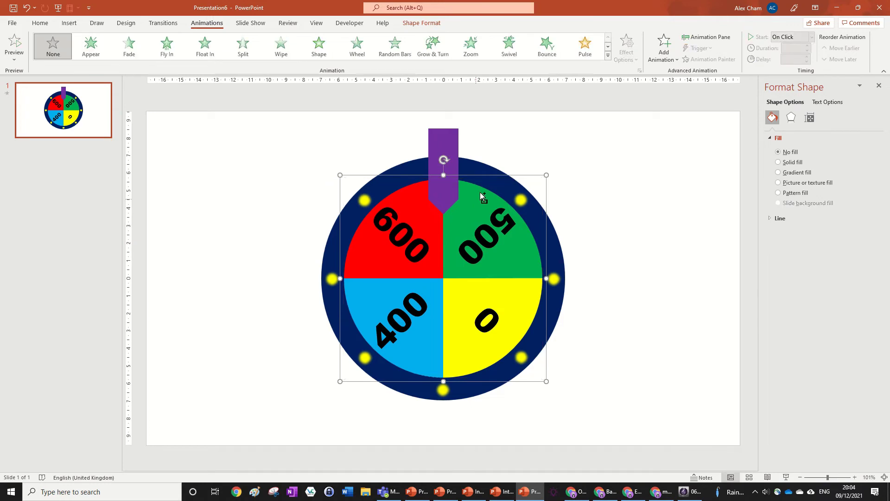
Step: Apply Spin to the whole wheel group with a 00.50 duration
{"action": "left_click", "coordinate": [608, 55]}
{"action": "left_click", "coordinate": [221, 149]}
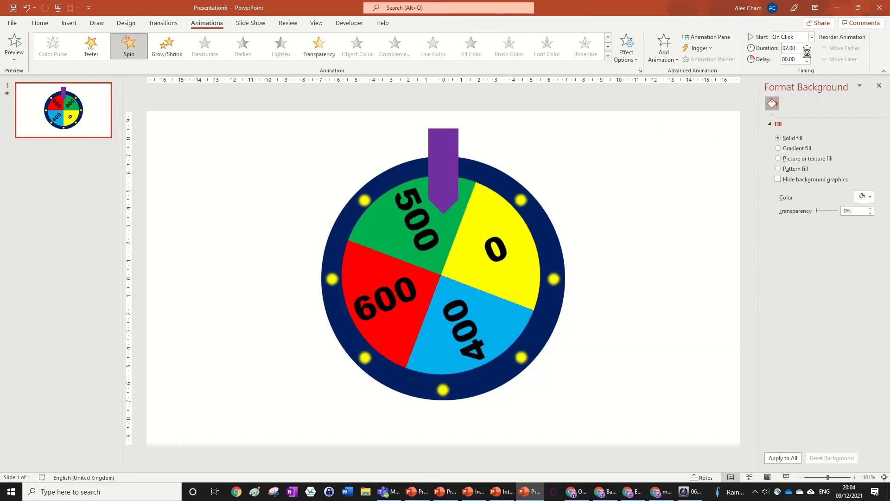
{"action": "left_click", "coordinate": [807, 52]}
{"action": "left_click", "coordinate": [808, 51]}
{"action": "left_click", "coordinate": [807, 52]}
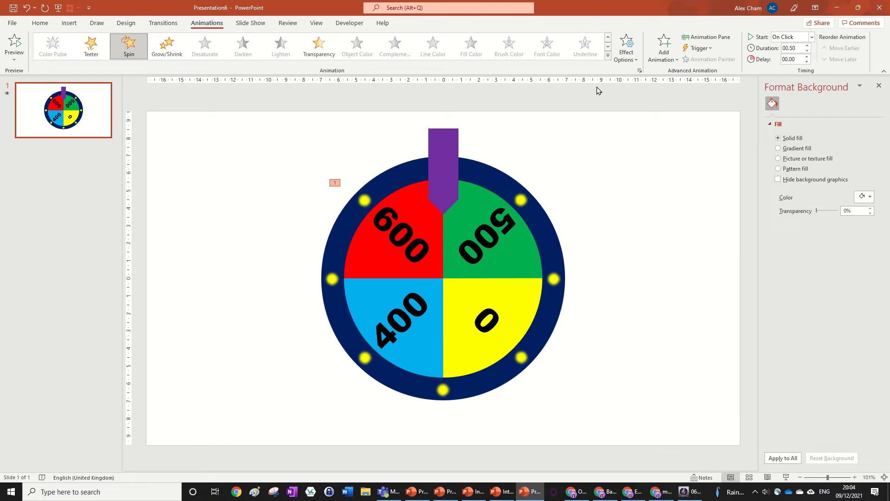
{"action": "left_click", "coordinate": [632, 58]}
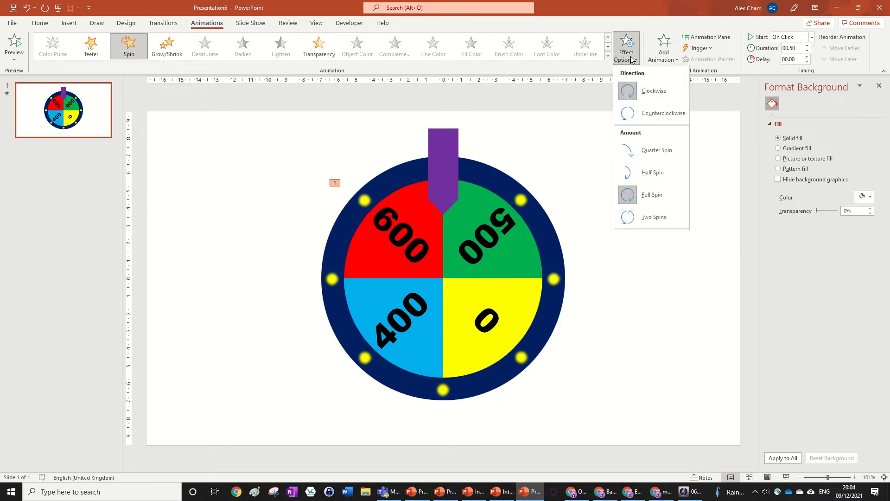
Step: Open the Animation Pane, preview Group 31's spin, and reselect the wheel group
{"action": "left_click", "coordinate": [707, 38]}
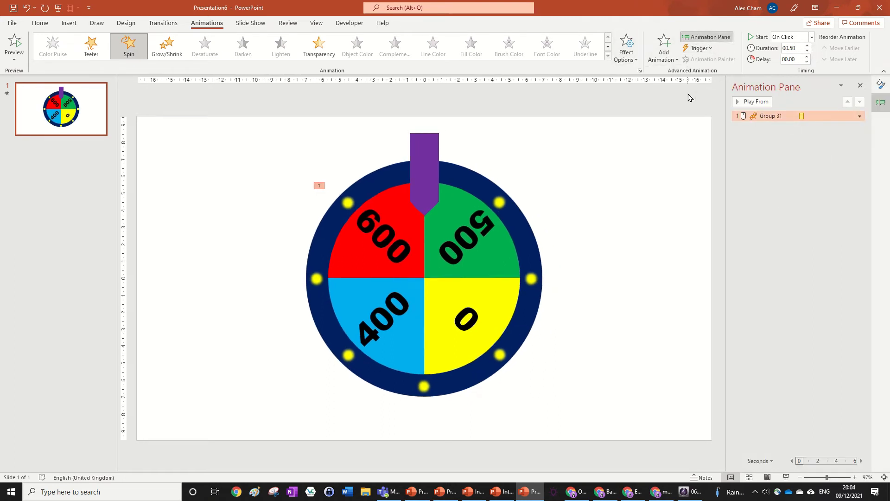
{"action": "left_click", "coordinate": [757, 105]}
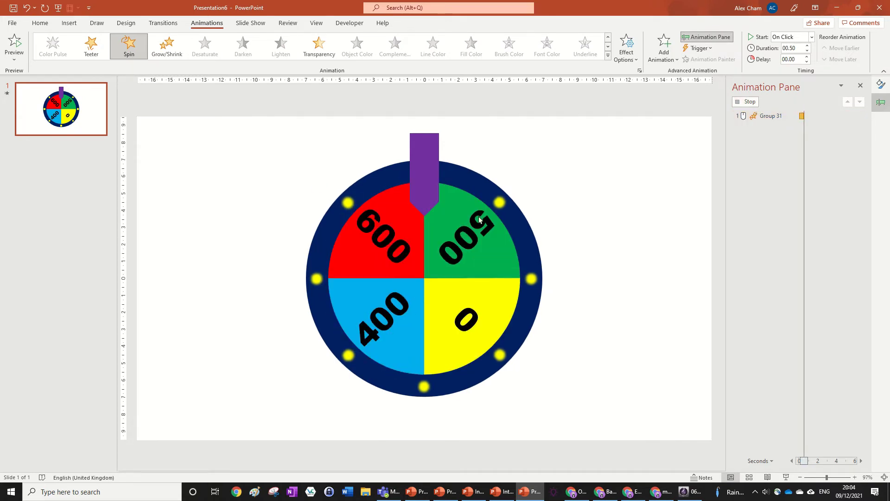
{"action": "left_click", "coordinate": [452, 272]}
{"action": "left_click", "coordinate": [477, 188]}
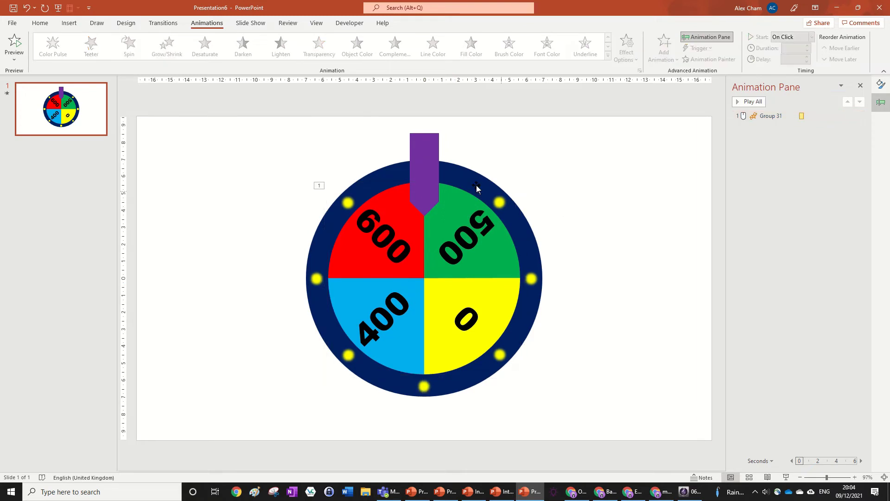
{"action": "left_click", "coordinate": [455, 194]}
Step: Nudge the 500, 600 and 0 labels slightly, leaving 400 where it was
{"action": "left_click", "coordinate": [472, 227]}
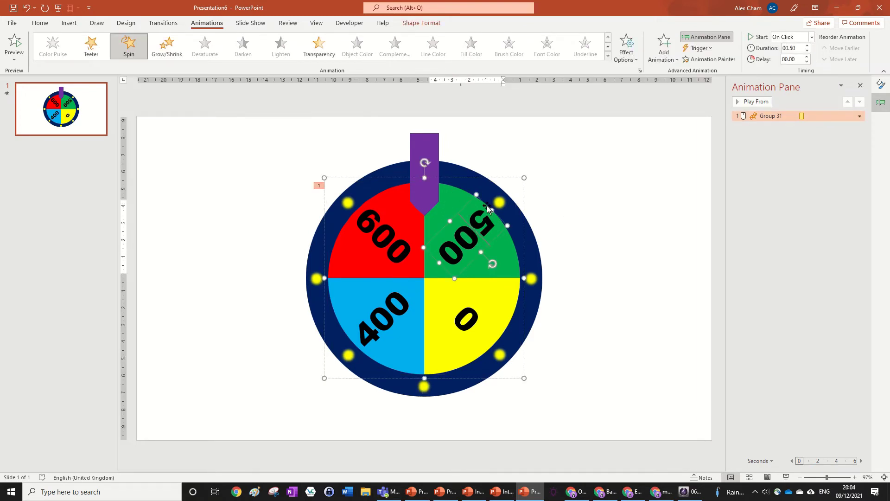
{"action": "left_click_drag", "start_coordinate": [483, 204], "coordinate": [476, 210]}
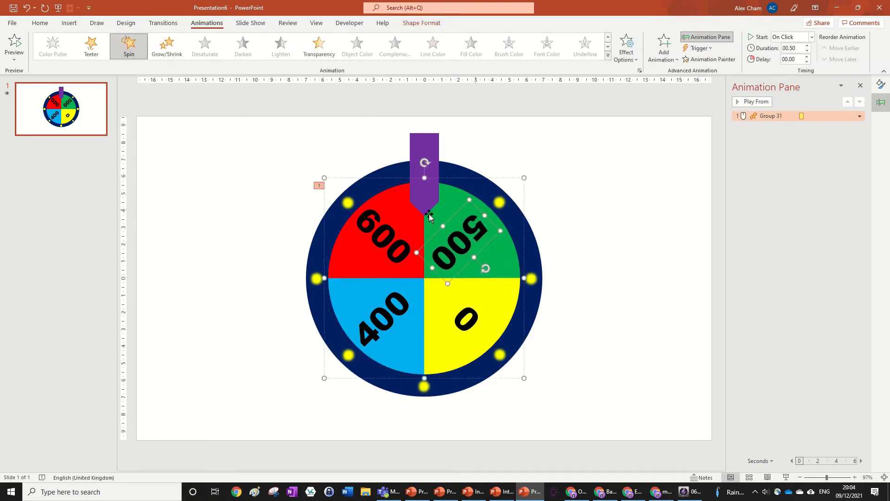
{"action": "left_click", "coordinate": [386, 214]}
{"action": "left_click_drag", "start_coordinate": [407, 232], "coordinate": [412, 236]}
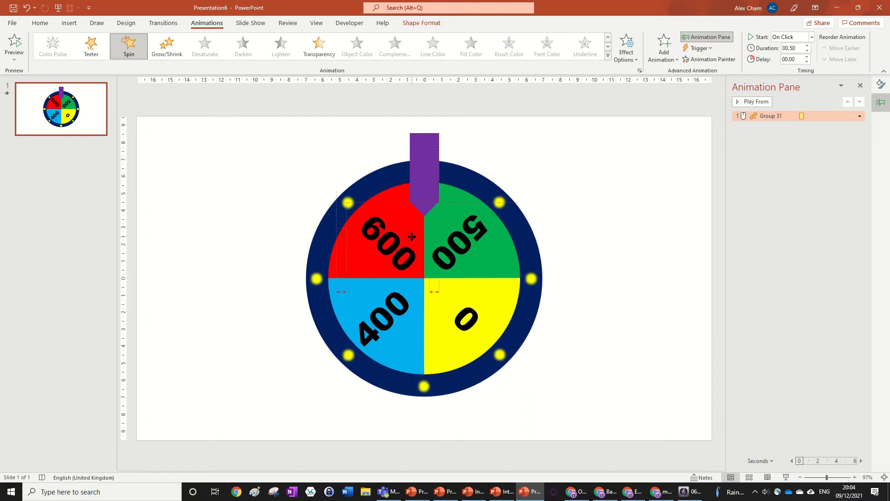
{"action": "left_click", "coordinate": [385, 297]}
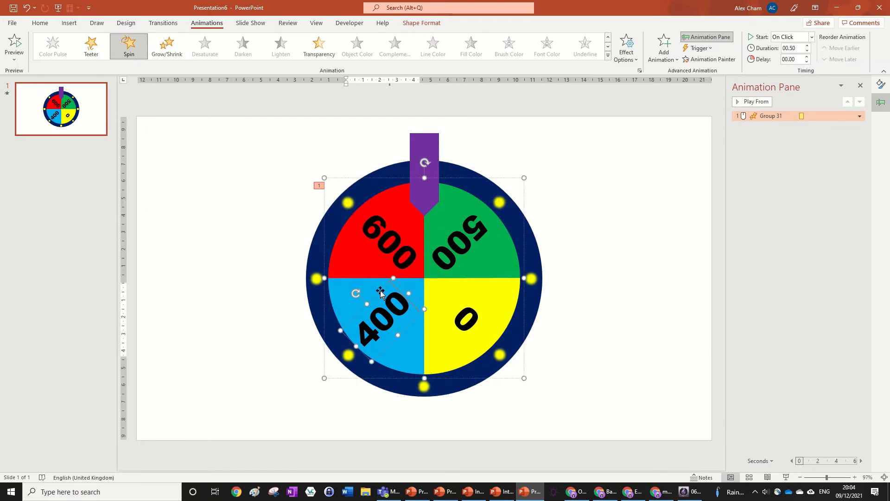
{"action": "mouse_move", "coordinate": [379, 291]}
{"action": "left_mouse_down"}
{"action": "mouse_move", "coordinate": [410, 283]}
{"action": "mouse_move", "coordinate": [384, 300]}
{"action": "mouse_move", "coordinate": [388, 289]}
{"action": "left_mouse_up"}
{"action": "left_click", "coordinate": [463, 316]}
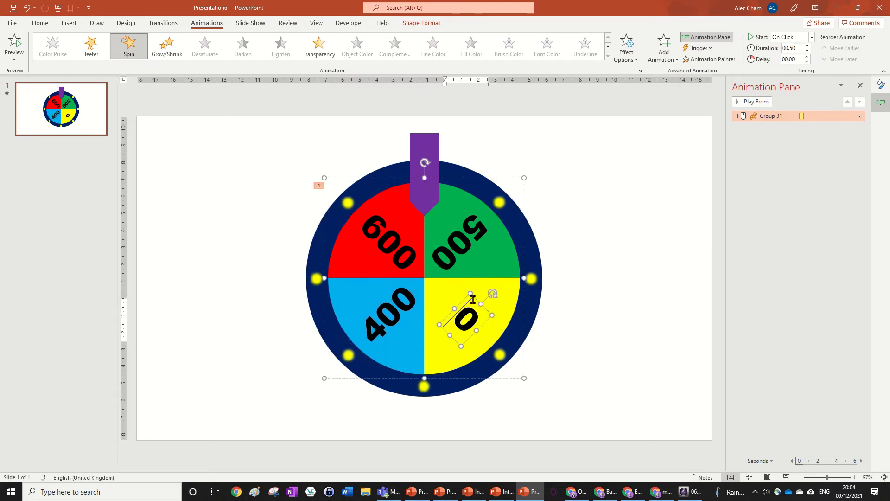
{"action": "left_click_drag", "start_coordinate": [472, 299], "coordinate": [472, 301]}
Step: Play All in the Animation Pane to test the spin, then reselect the wheel
{"action": "left_click", "coordinate": [583, 278]}
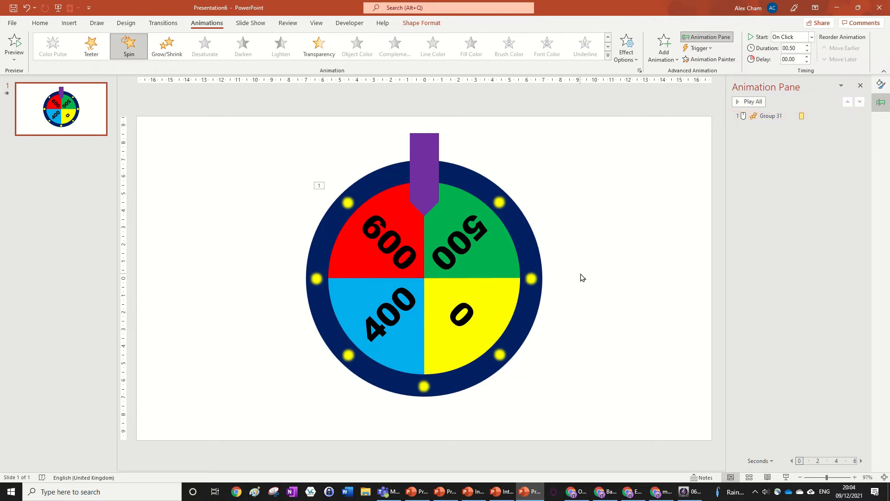
{"action": "left_click", "coordinate": [755, 103]}
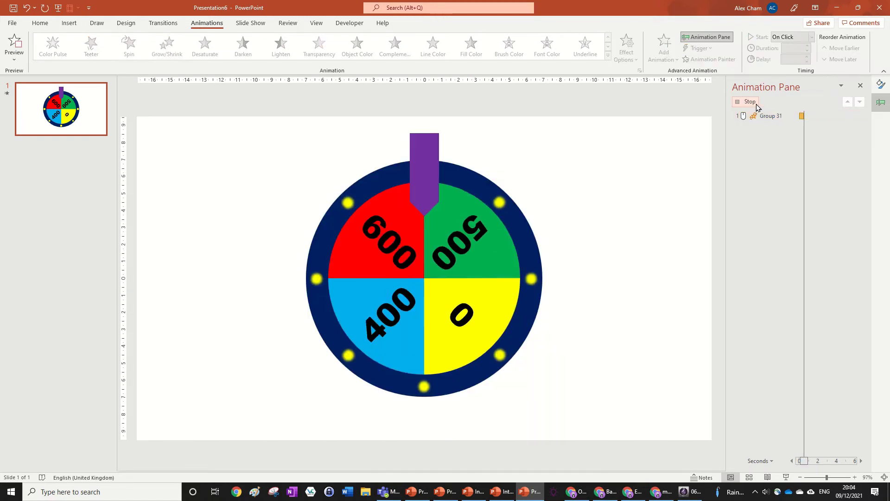
{"action": "left_click", "coordinate": [487, 228]}
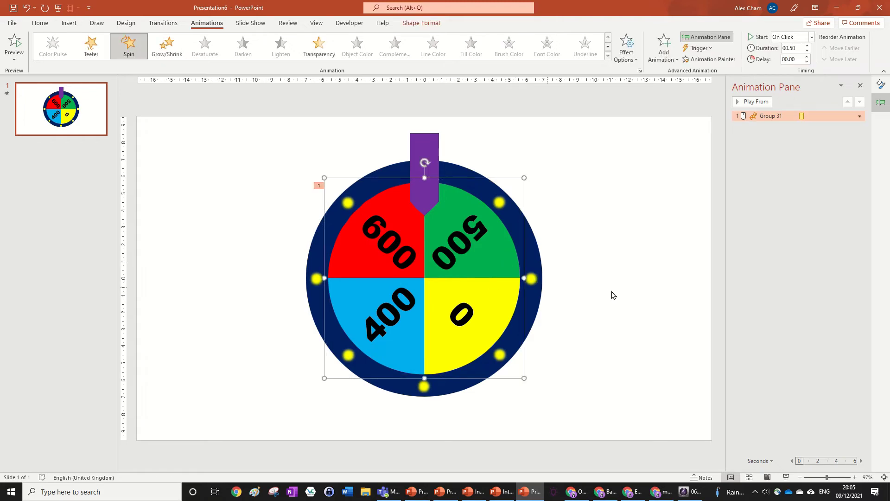
Step: Try stretching and moving the wheel group, return it to centre, and preview its spin
{"action": "scroll", "coordinate": [631, 304], "scroll_direction": "up", "scroll_amount": 10}
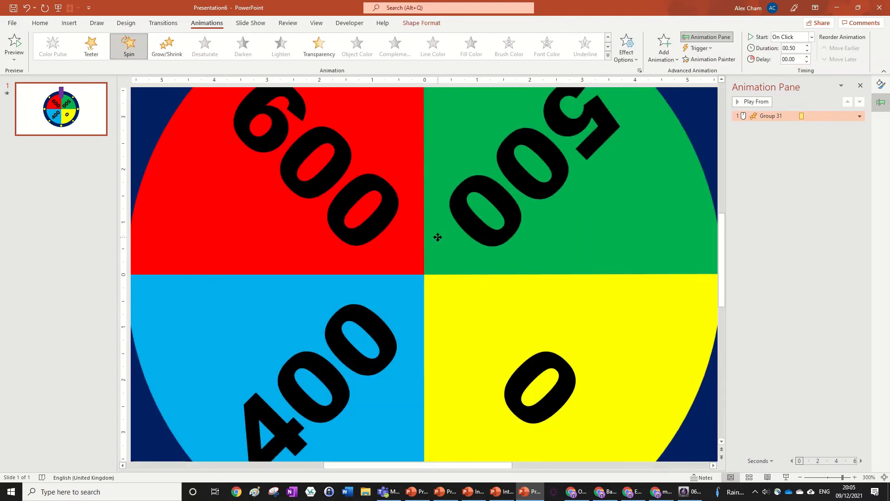
{"action": "scroll", "coordinate": [555, 294], "scroll_direction": "down", "scroll_amount": 6}
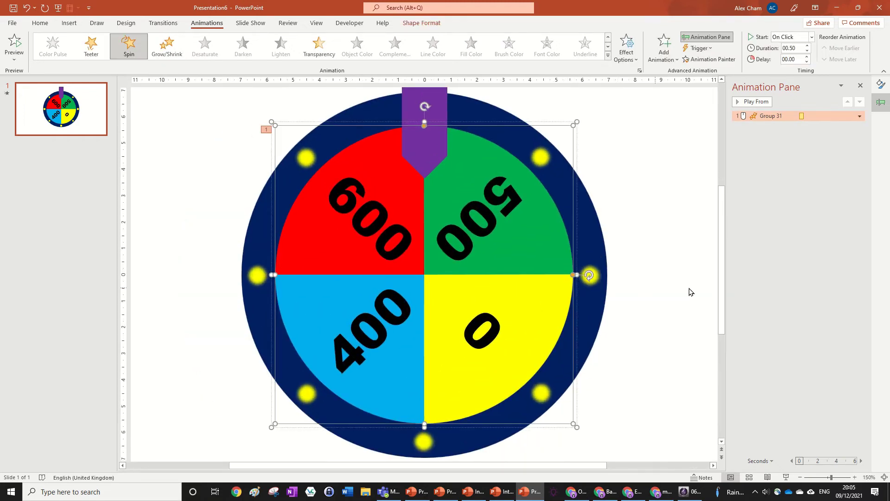
{"action": "left_click", "coordinate": [689, 292]}
{"action": "left_click", "coordinate": [552, 265]}
{"action": "left_click_drag", "start_coordinate": [573, 276], "coordinate": [567, 252]}
{"action": "left_click", "coordinate": [652, 247]}
{"action": "left_click", "coordinate": [541, 324]}
{"action": "left_click", "coordinate": [662, 241]}
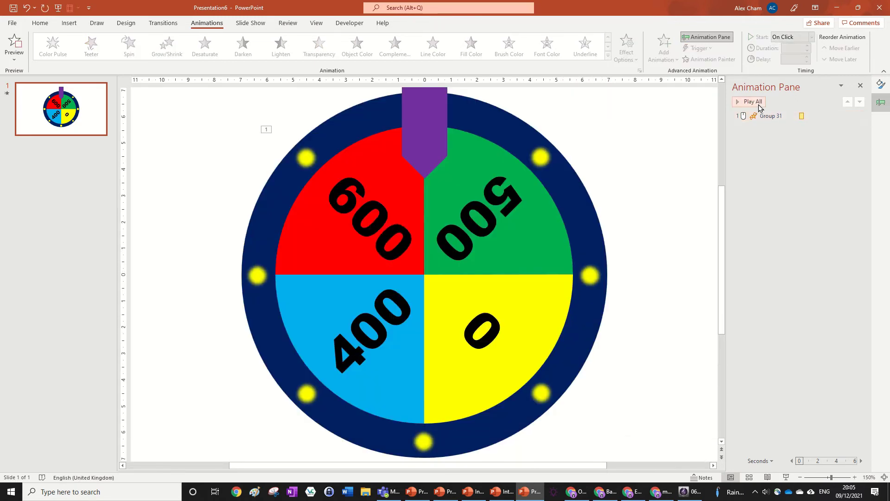
{"action": "left_click", "coordinate": [759, 106]}
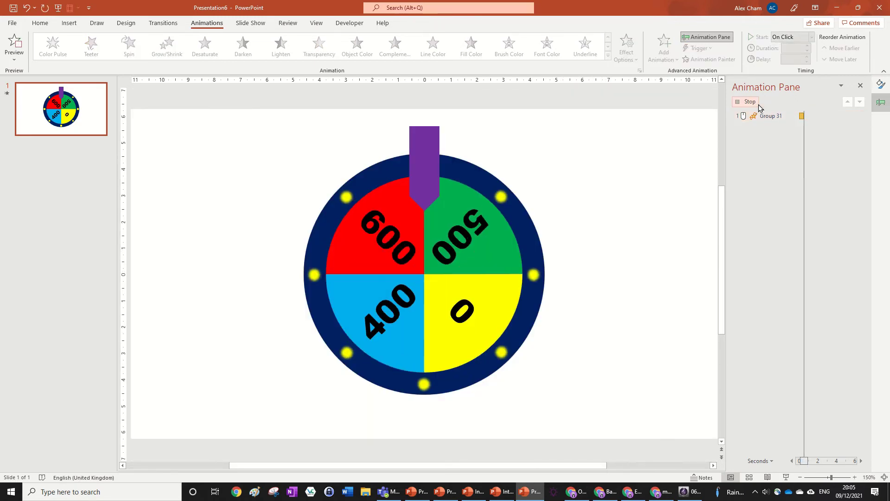
Step: Click through the 600, 400 and 0 labels to select the wheel's inner coloured circle
{"action": "left_click", "coordinate": [394, 239]}
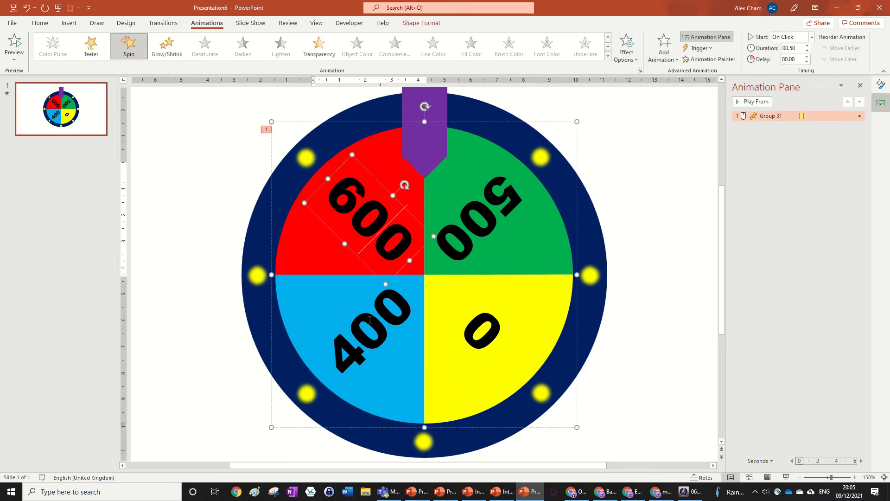
{"action": "left_click", "coordinate": [370, 319]}
{"action": "left_click", "coordinate": [276, 268]}
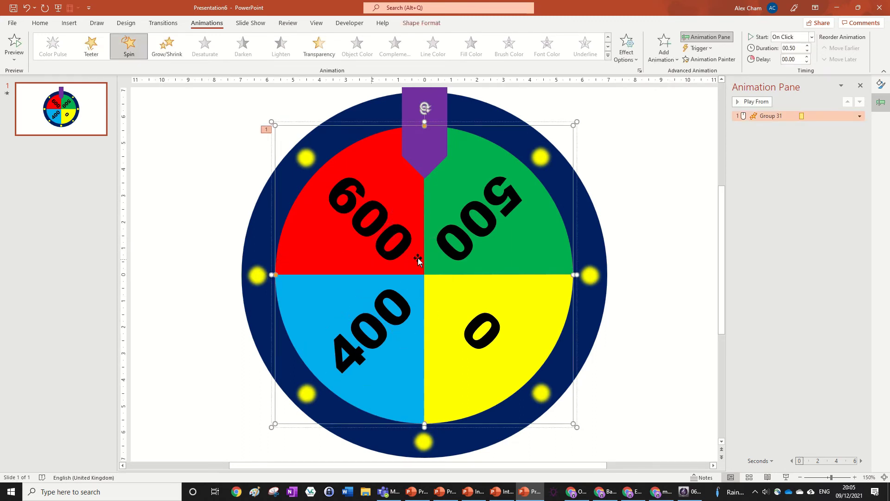
{"action": "left_click", "coordinate": [471, 315]}
{"action": "left_click", "coordinate": [439, 317]}
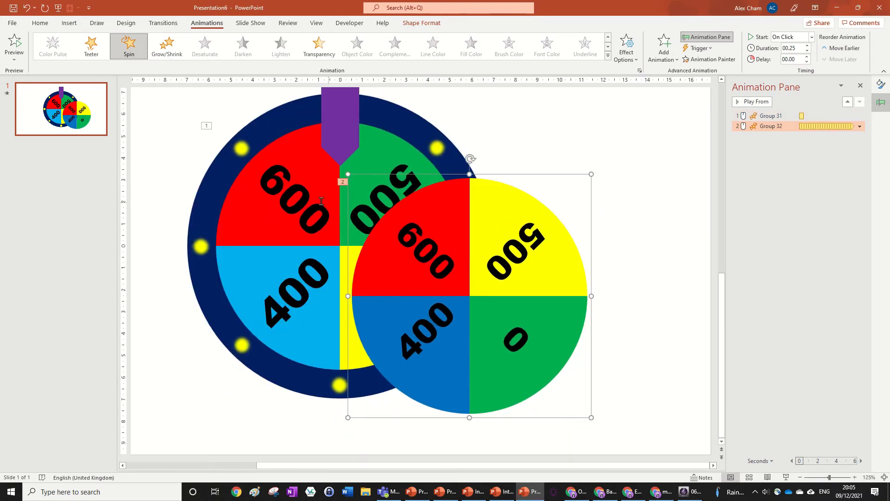
Step: Delete the original inner coloured wheel group, including its 600 label
{"action": "left_click", "coordinate": [323, 141]}
{"action": "key", "text": "ctrl+shift+g"}
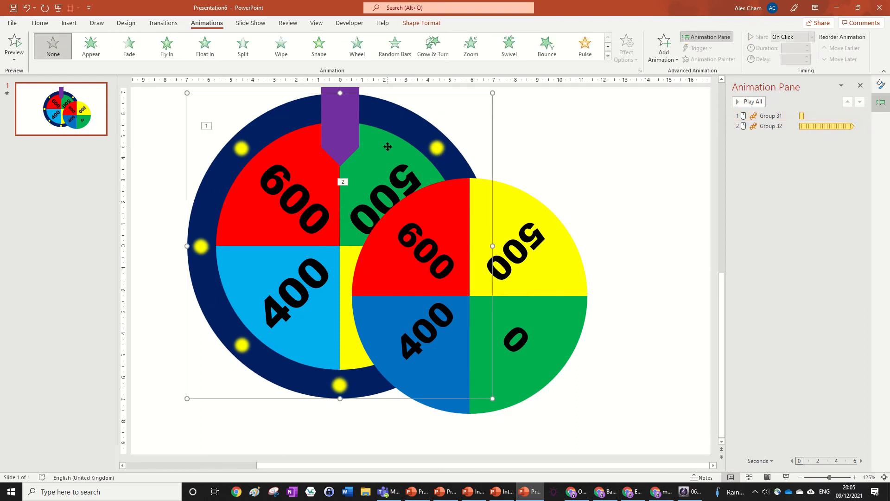
{"action": "key", "text": "ctrl+g"}
{"action": "key", "text": "Delete"}
{"action": "left_click", "coordinate": [505, 232]}
Step: Centre Group 32 horizontally and vertically, enlarge it to fill the navy ring, and send it behind the pointer
{"action": "left_click", "coordinate": [422, 23]}
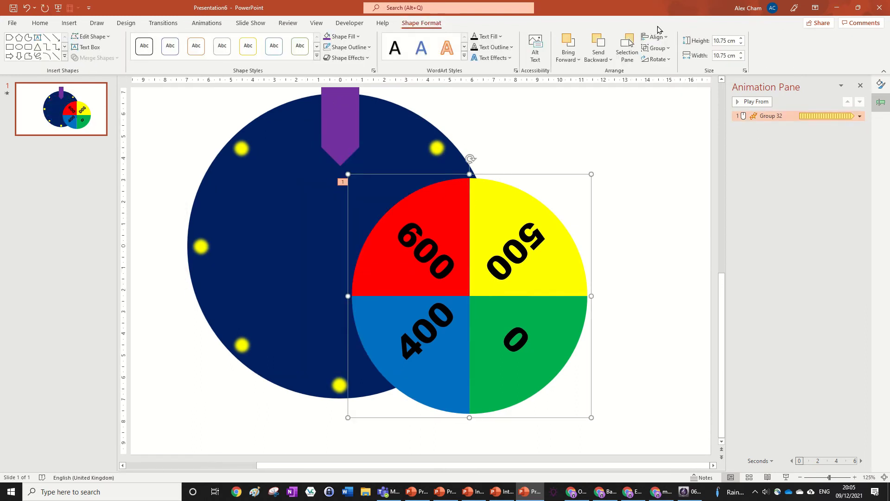
{"action": "left_click", "coordinate": [652, 38]}
{"action": "left_click", "coordinate": [667, 62]}
{"action": "left_click", "coordinate": [651, 38]}
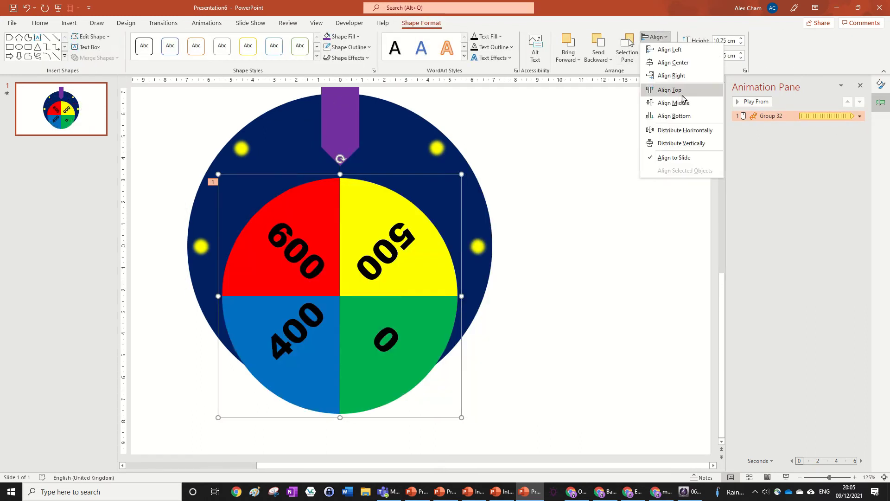
{"action": "left_click", "coordinate": [668, 101]}
{"action": "left_click_drag", "start_coordinate": [460, 123], "coordinate": [471, 114]}
{"action": "left_click", "coordinate": [599, 46]}
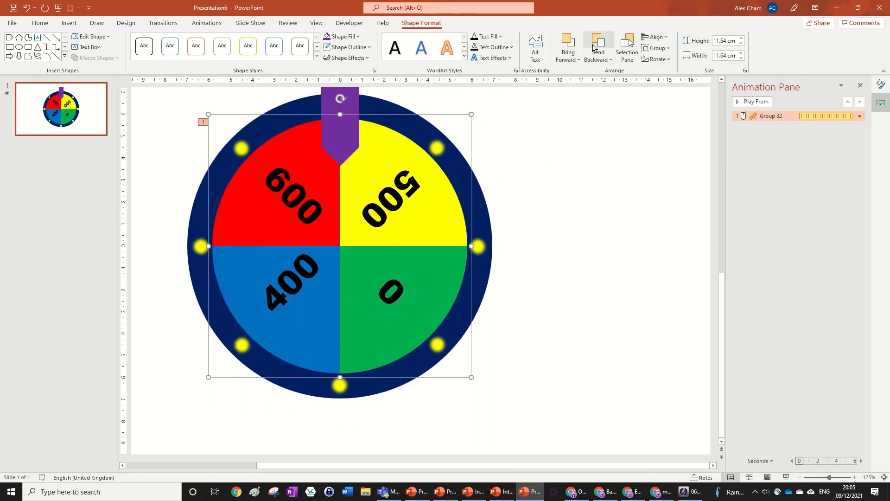
Step: Preview the wheel's spin, stop it, and select the spin animation
{"action": "left_click", "coordinate": [620, 182]}
{"action": "scroll", "coordinate": [622, 200], "scroll_direction": "down", "scroll_amount": 3}
{"action": "scroll", "coordinate": [622, 201], "scroll_direction": "up", "scroll_amount": 2}
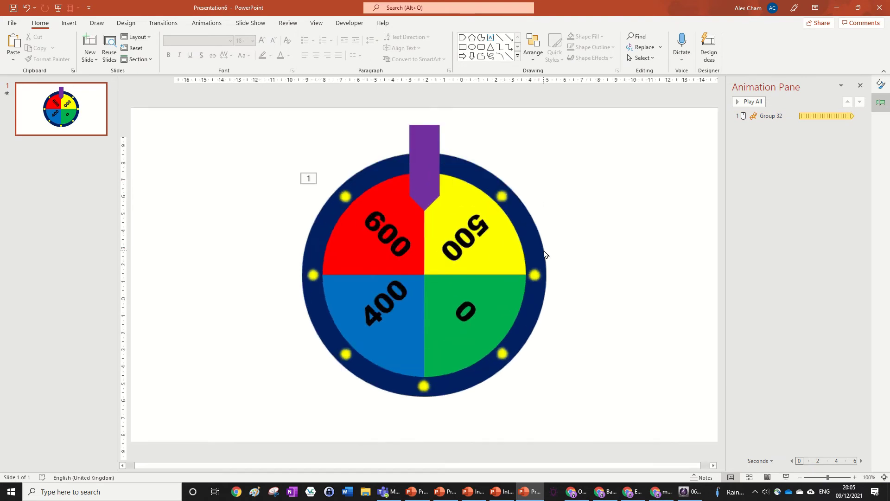
{"action": "left_click", "coordinate": [760, 105]}
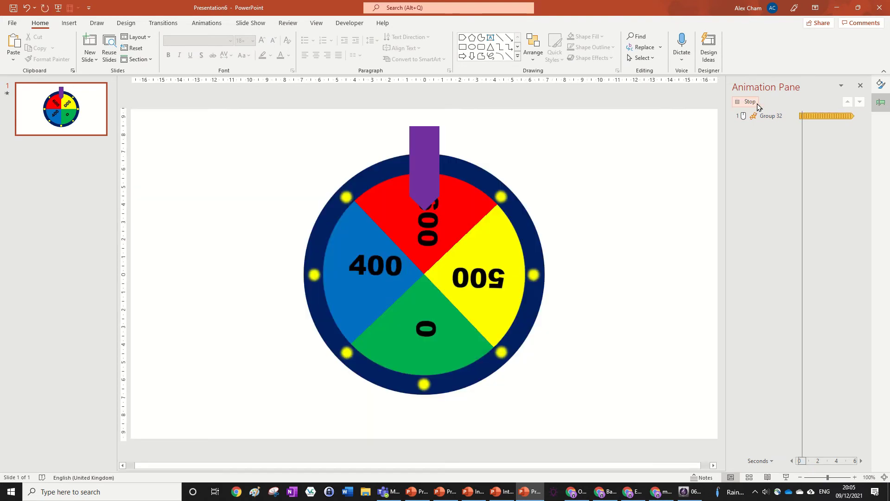
{"action": "left_click", "coordinate": [758, 103]}
{"action": "left_click", "coordinate": [772, 116]}
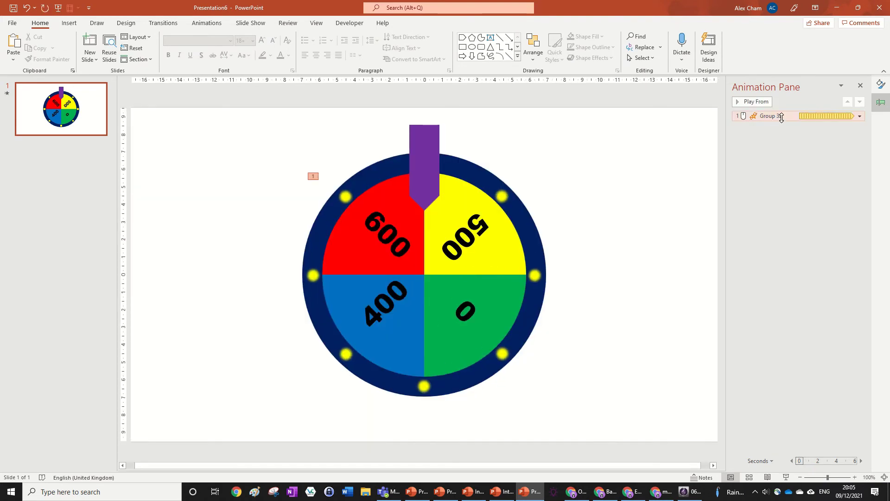
Step: Set the spin duration to 0.50 seconds with no repeat, then preview it
{"action": "left_click", "coordinate": [215, 27]}
{"action": "left_click", "coordinate": [129, 46]}
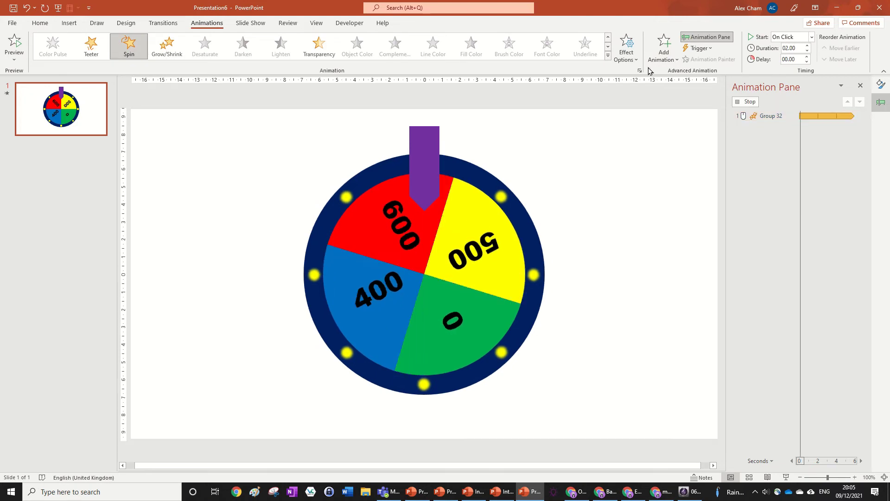
{"action": "left_click", "coordinate": [807, 52]}
{"action": "left_click", "coordinate": [807, 52]}
{"action": "left_click", "coordinate": [807, 52]}
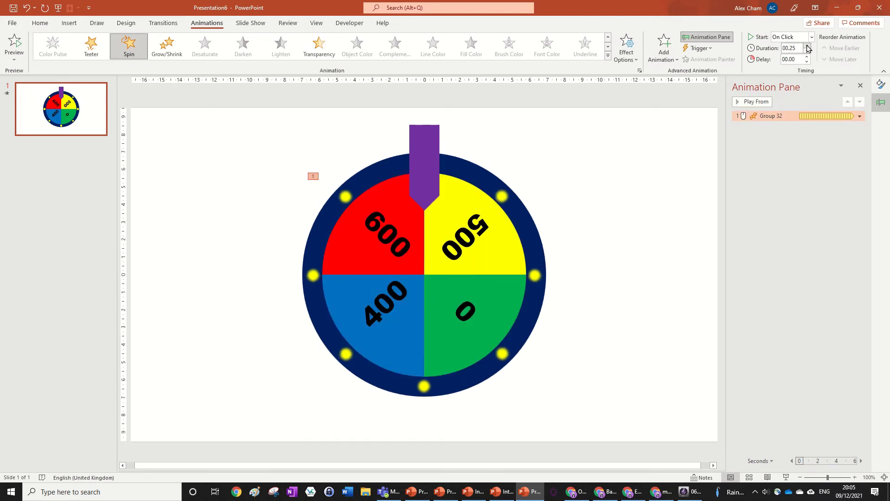
{"action": "left_click", "coordinate": [807, 45]}
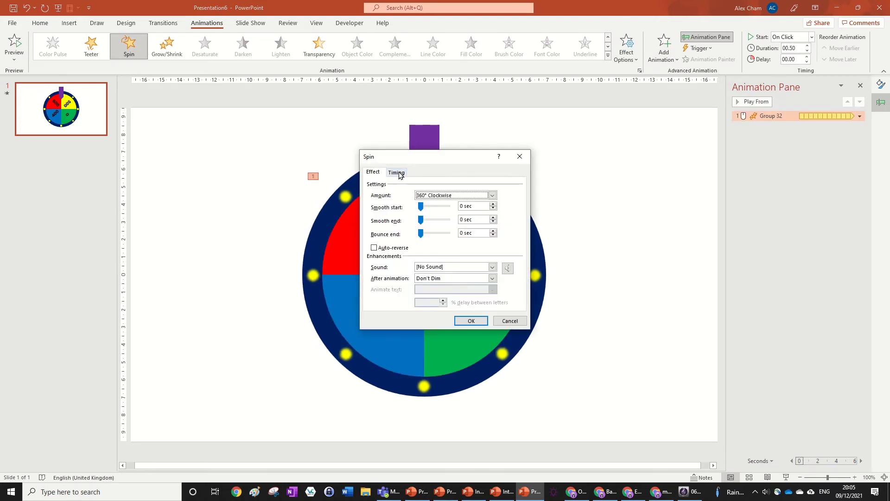
{"action": "left_click", "coordinate": [397, 172]}
{"action": "left_click", "coordinate": [470, 219]}
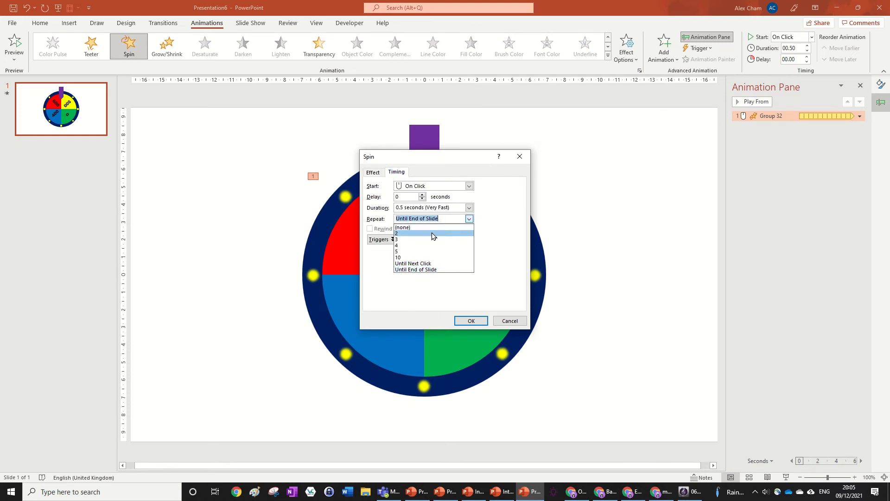
{"action": "left_click", "coordinate": [434, 226]}
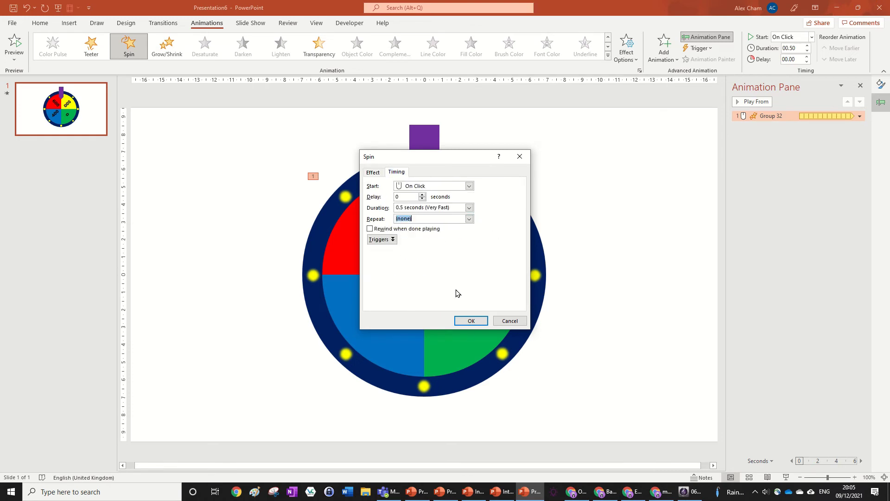
{"action": "left_click", "coordinate": [467, 325]}
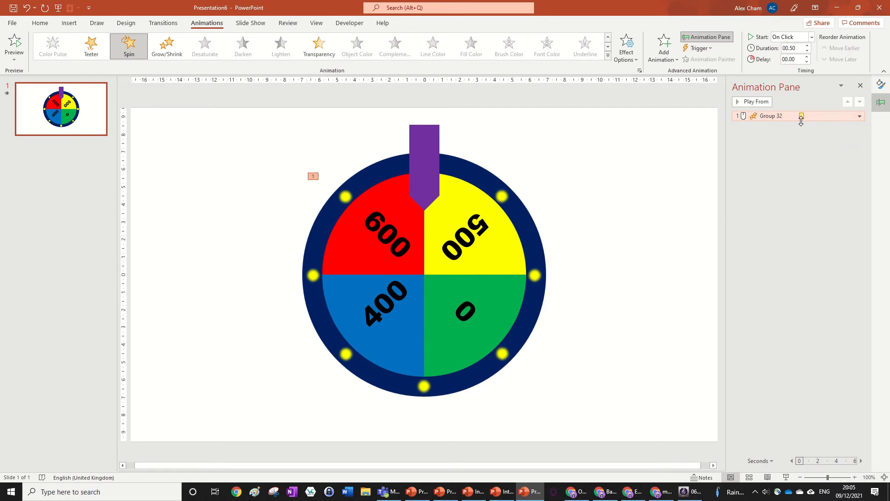
{"action": "left_click", "coordinate": [761, 102]}
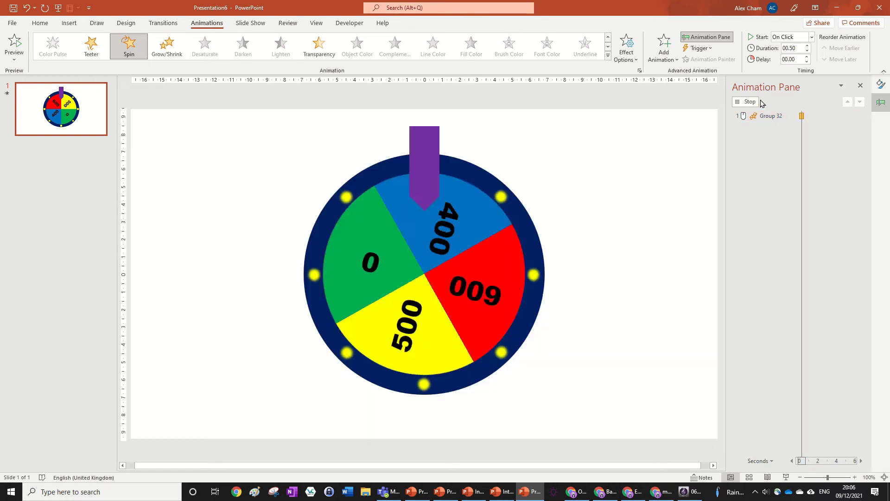
Step: In Spin Effect Options, set the spin's Repeat to Until Next Click
{"action": "left_click", "coordinate": [640, 71]}
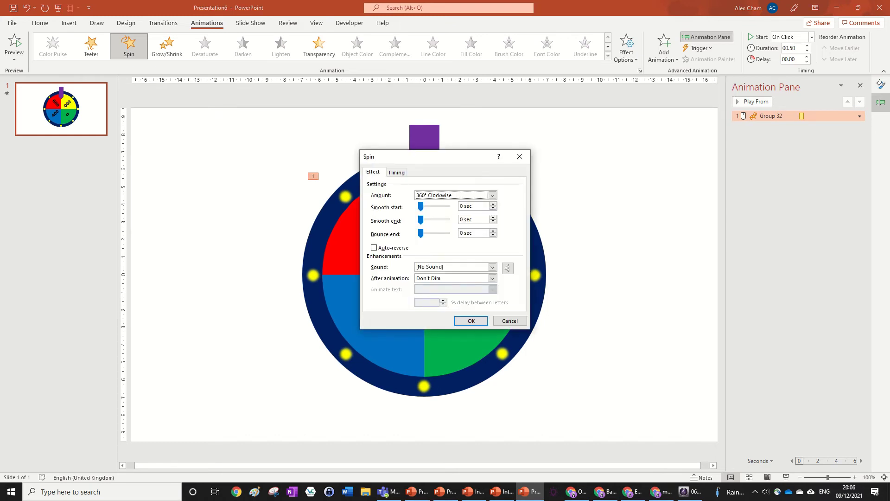
{"action": "left_click", "coordinate": [397, 172]}
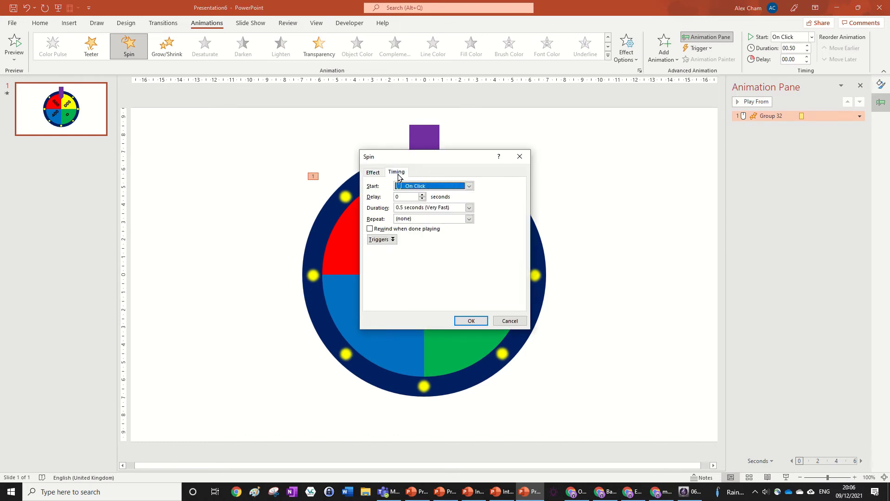
{"action": "left_click", "coordinate": [470, 219]}
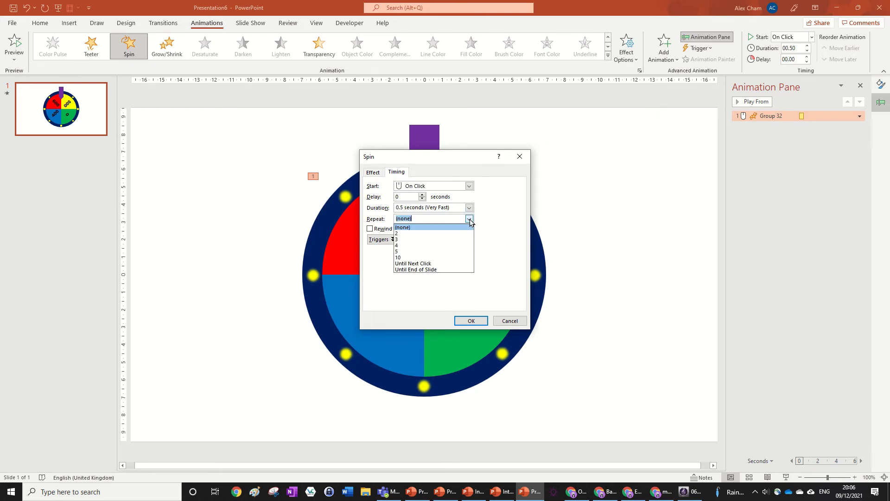
{"action": "left_click", "coordinate": [462, 264]}
{"action": "left_click", "coordinate": [470, 320]}
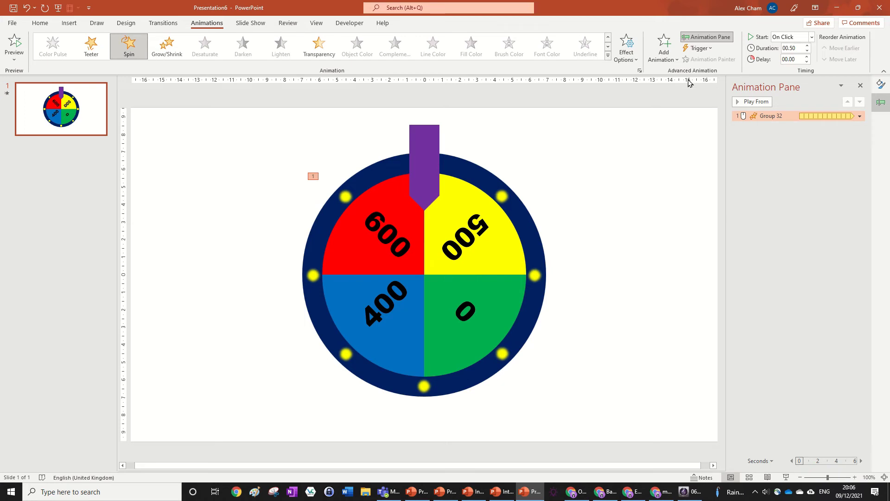
Step: Enlarge the font of the wheel's 500, 0, 400 and 600 labels
{"action": "left_click", "coordinate": [462, 223]}
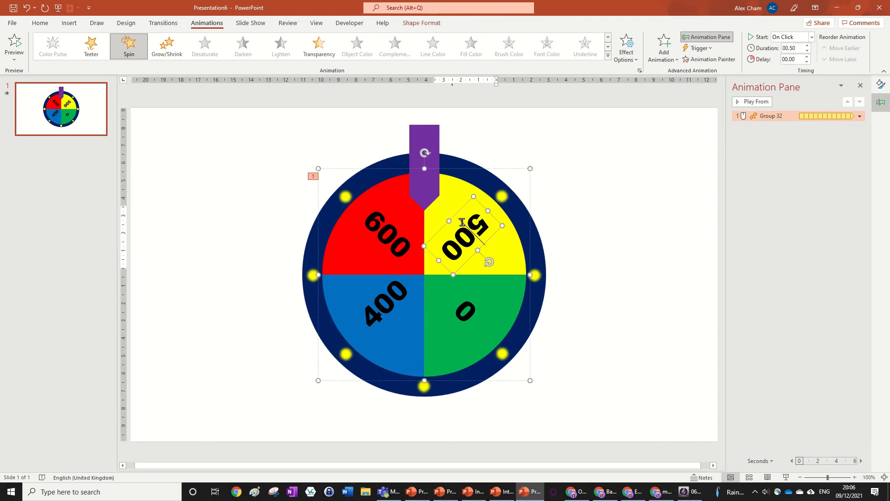
{"action": "left_click", "coordinate": [465, 310], "text": "shift"}
{"action": "left_click", "coordinate": [387, 304], "text": "shift"}
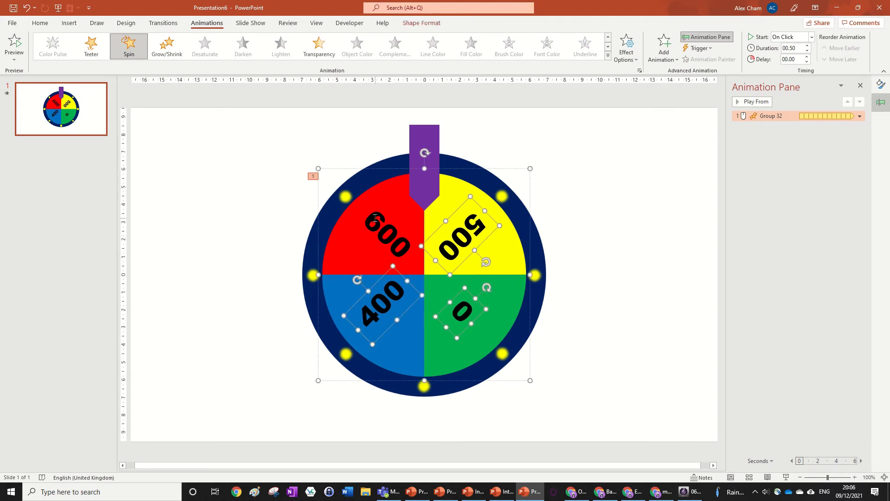
{"action": "left_click", "coordinate": [386, 233], "text": "shift"}
{"action": "left_click", "coordinate": [40, 23]}
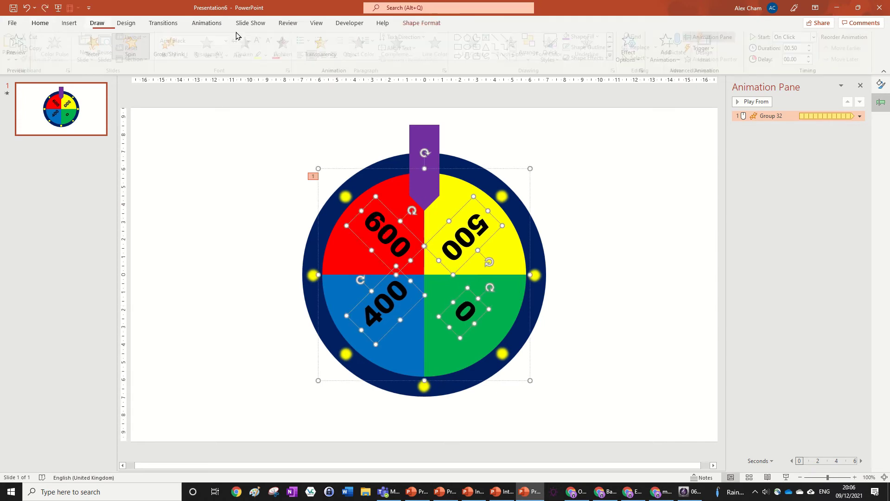
{"action": "left_click", "coordinate": [262, 41]}
{"action": "left_click", "coordinate": [263, 41]}
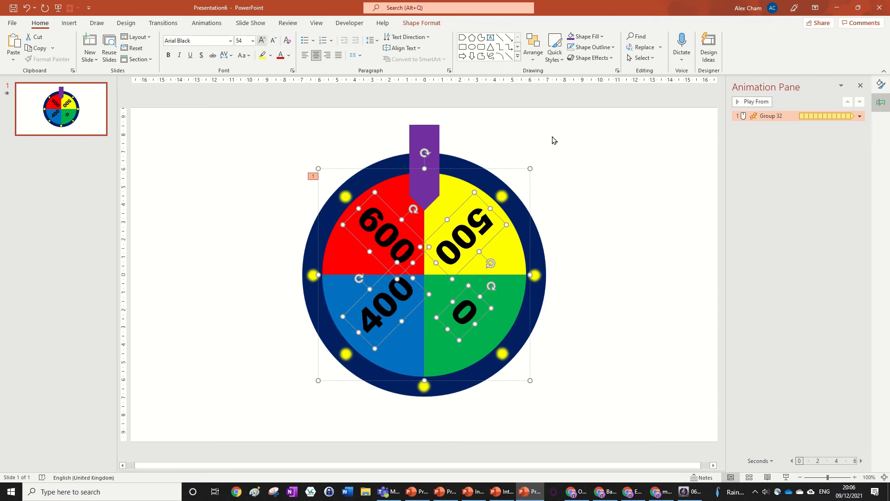
{"action": "left_click", "coordinate": [555, 139]}
Step: Test-rotate the wheel about 140°, restore its orientation, and preview the spin
{"action": "left_click", "coordinate": [507, 249]}
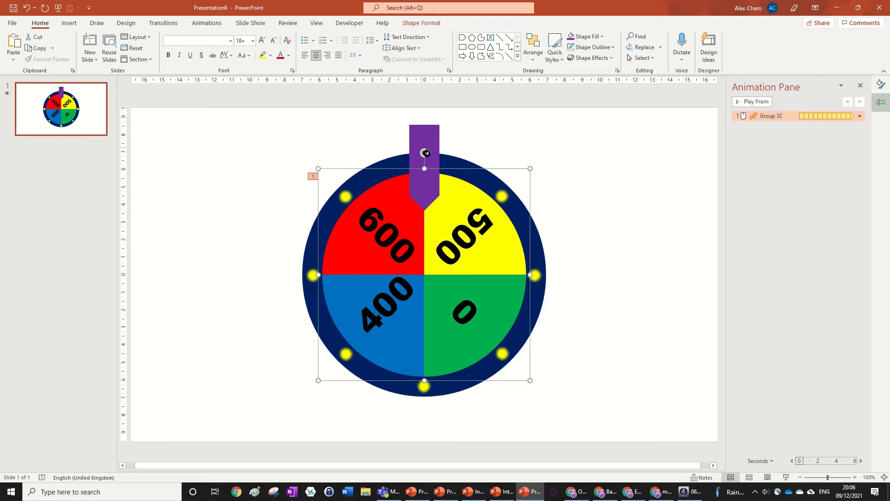
{"action": "left_click_drag", "start_coordinate": [425, 152], "coordinate": [450, 211]}
{"action": "left_click", "coordinate": [748, 101]}
{"action": "left_click", "coordinate": [753, 102]}
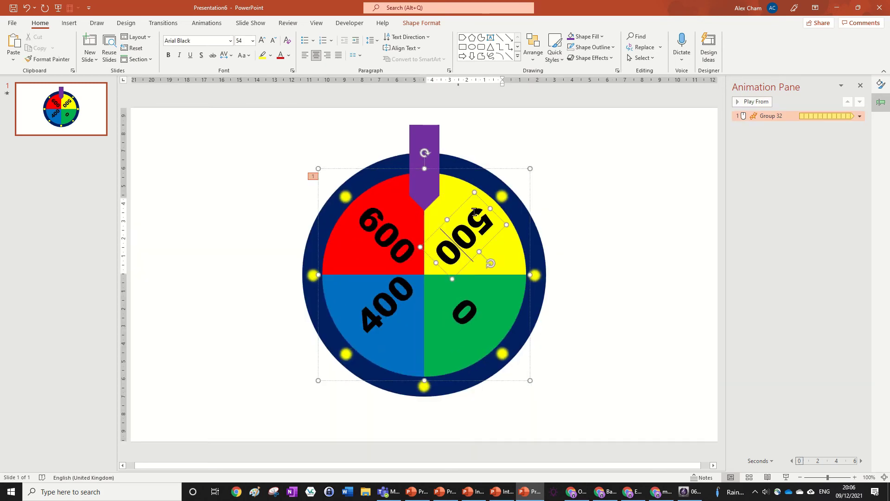
Step: Shrink the 400 and 0 labels' font to 48 and preview the spin again
{"action": "left_click", "coordinate": [384, 311], "text": "shift"}
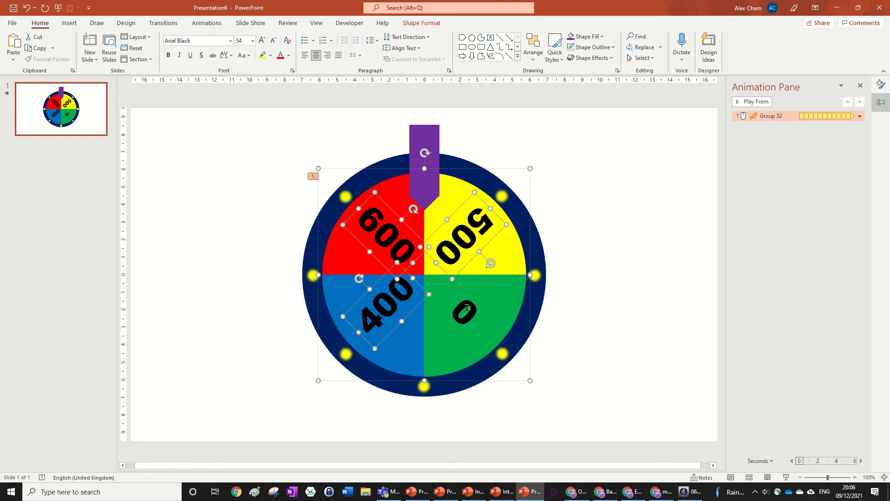
{"action": "left_click", "coordinate": [467, 309], "text": "shift"}
{"action": "left_click", "coordinate": [422, 22]}
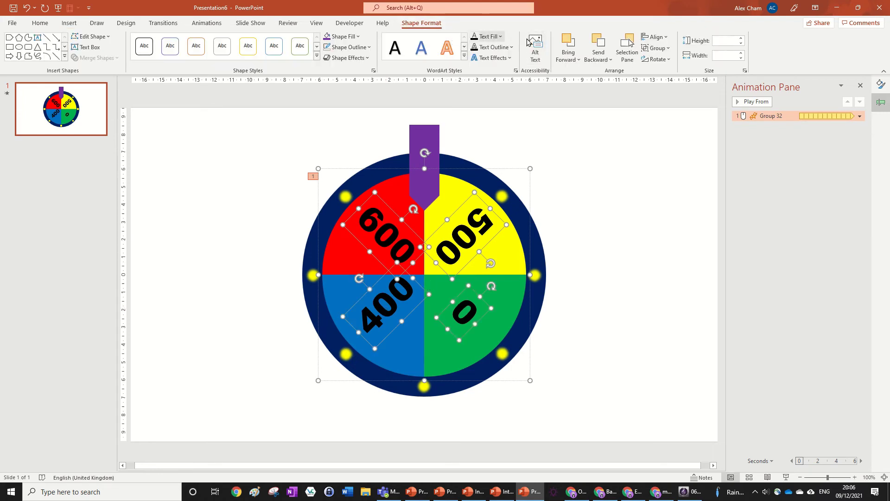
{"action": "left_click", "coordinate": [40, 23]}
{"action": "left_click", "coordinate": [274, 41]}
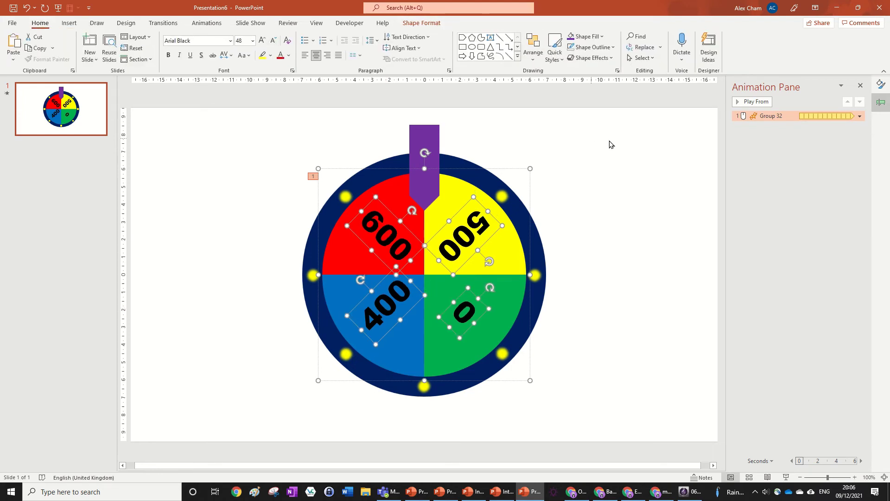
{"action": "left_click", "coordinate": [752, 102]}
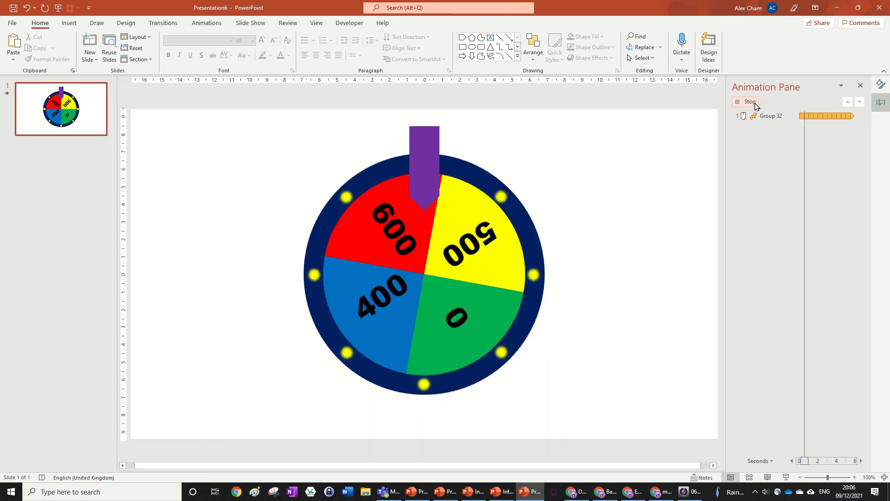
{"action": "left_click", "coordinate": [755, 104]}
{"action": "left_click", "coordinate": [753, 102]}
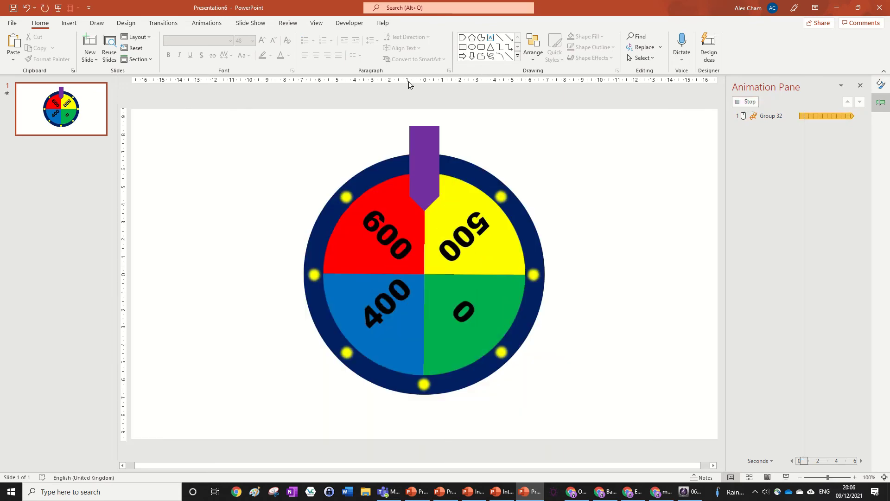
Step: Run the slide show from the beginning, spin the wheel with a click, then end the show
{"action": "left_click", "coordinate": [250, 23]}
{"action": "left_click", "coordinate": [17, 46]}
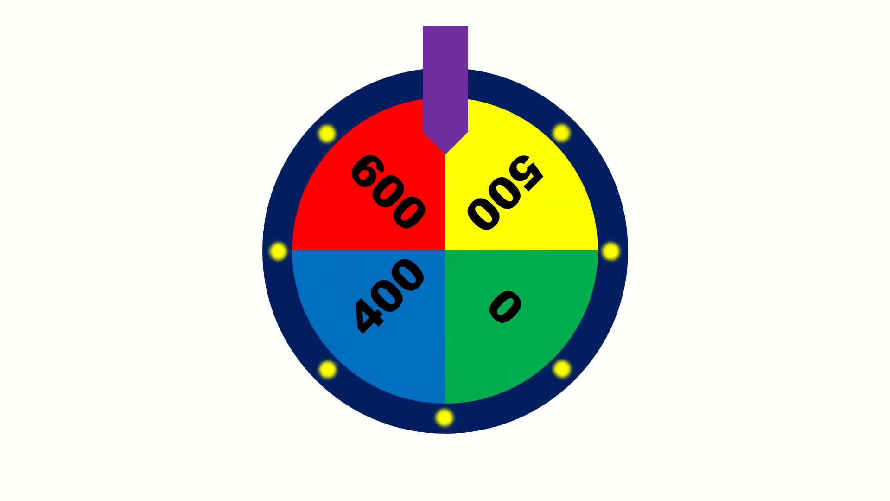
{"action": "left_click", "coordinate": [536, 57]}
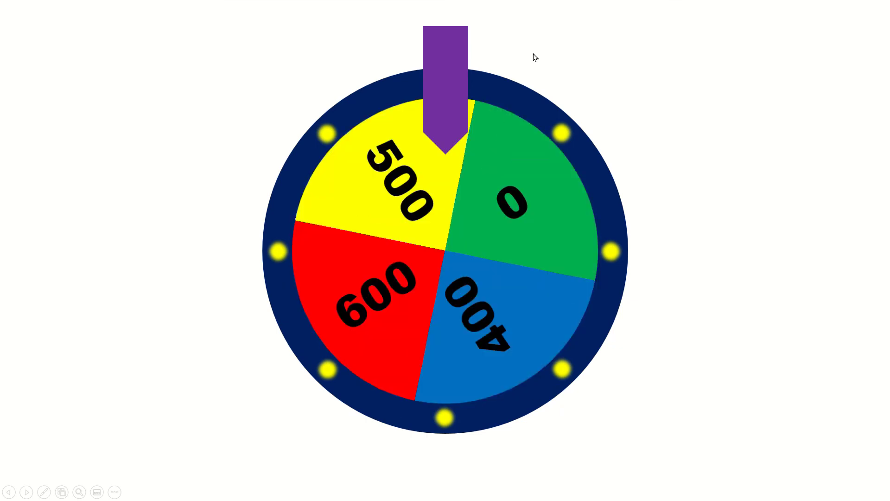
{"action": "key", "text": "Escape"}
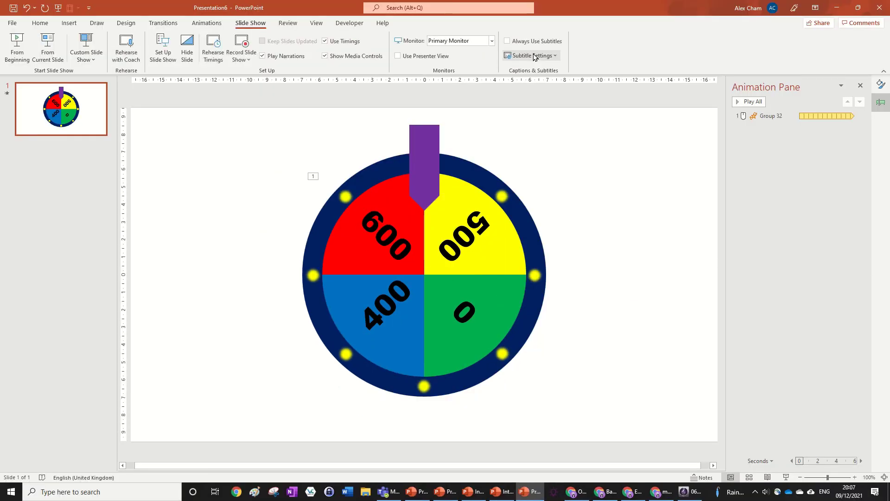
Step: Add an On Click of Group 32 trigger to the wheel's spin animation
{"action": "left_click", "coordinate": [445, 197]}
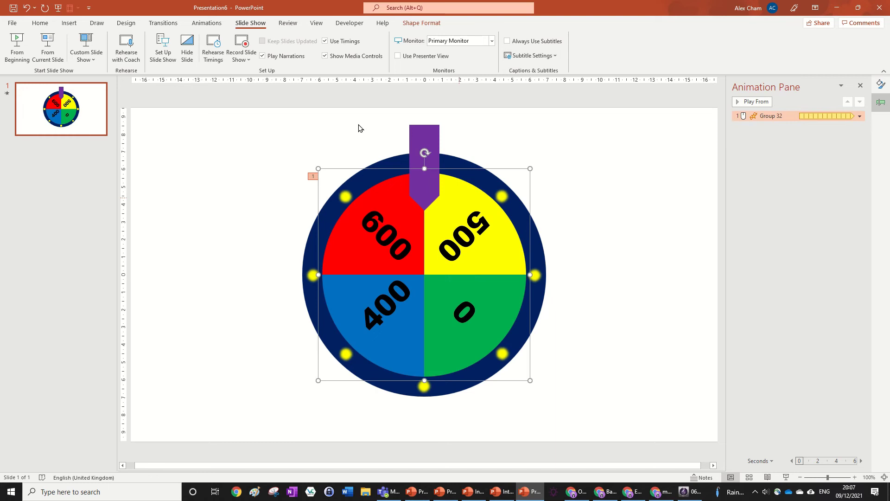
{"action": "left_click", "coordinate": [49, 26]}
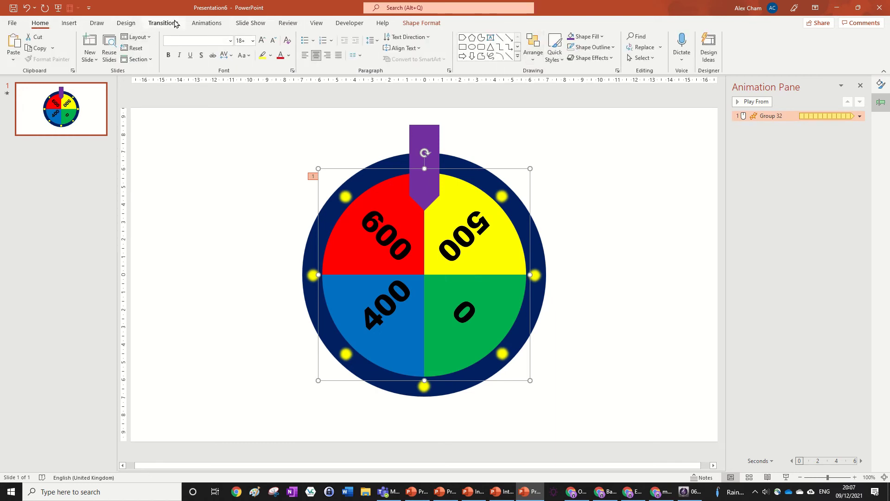
{"action": "left_click", "coordinate": [207, 23]}
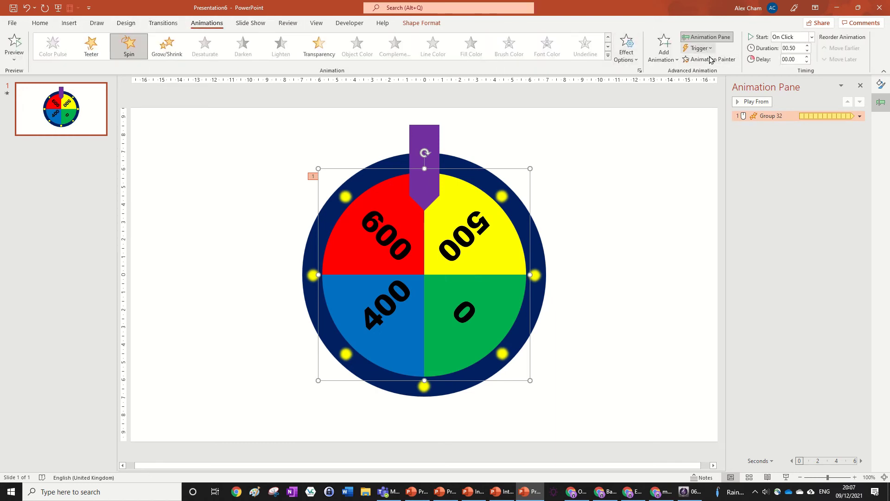
{"action": "left_click", "coordinate": [702, 48]}
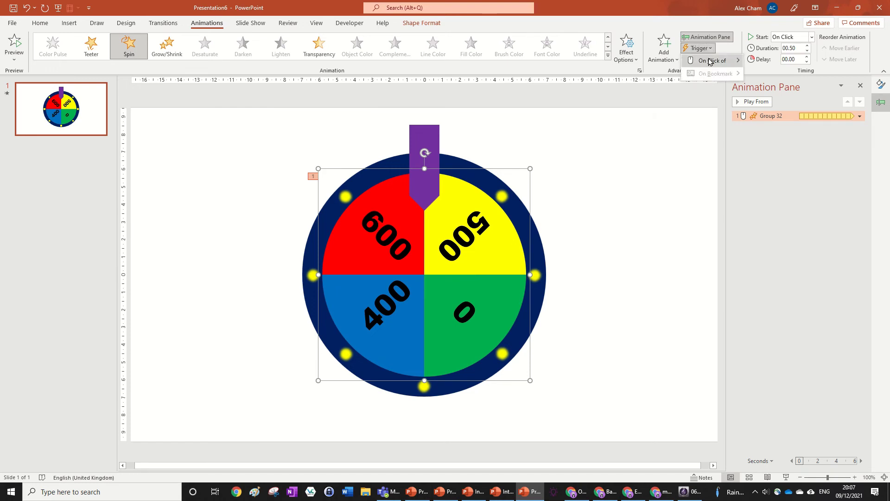
{"action": "mouse_move", "coordinate": [710, 62]}
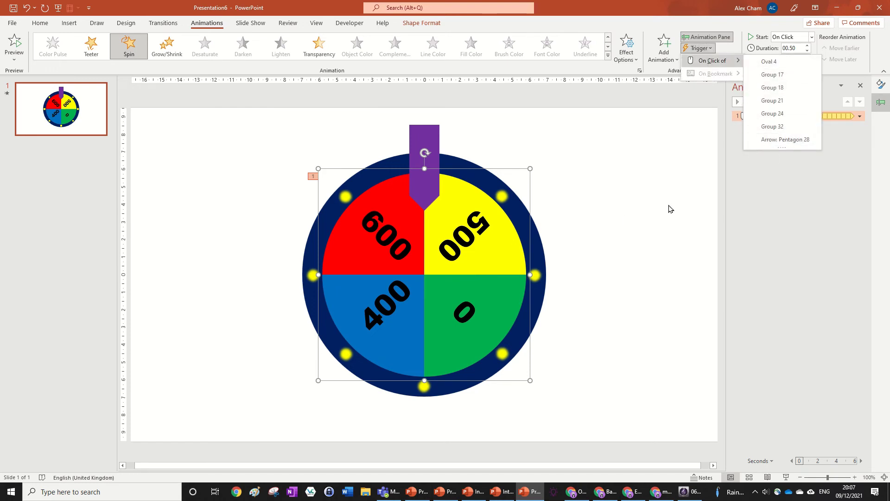
{"action": "left_click", "coordinate": [491, 176]}
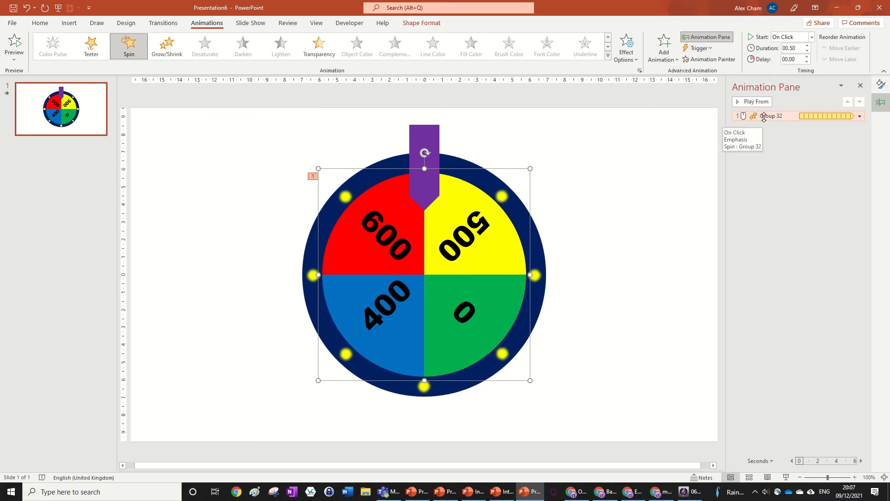
{"action": "left_click", "coordinate": [699, 48]}
{"action": "mouse_move", "coordinate": [715, 64]}
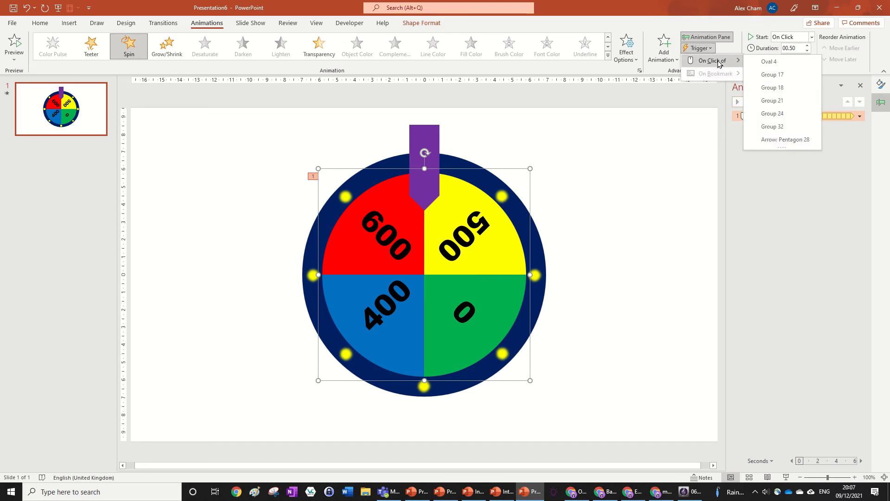
{"action": "left_click", "coordinate": [793, 130]}
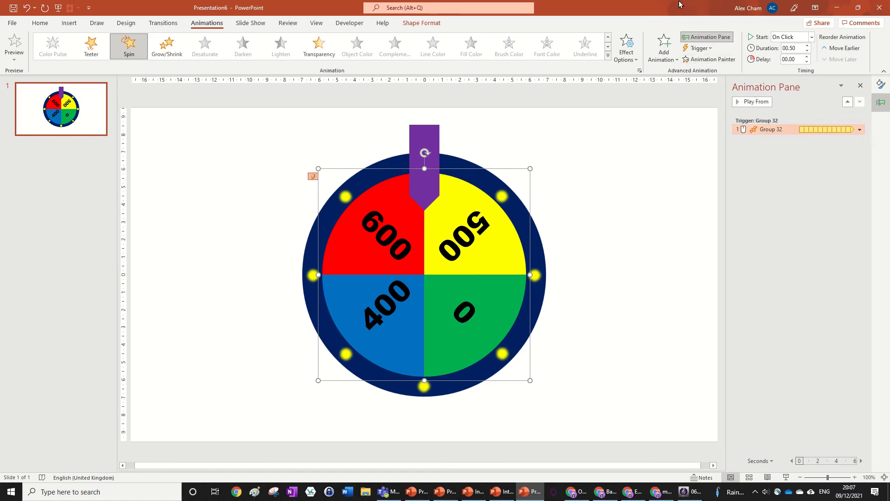
Step: Remove the Group 32 trigger so the spin is a plain on-click effect
{"action": "left_click", "coordinate": [696, 48]}
{"action": "mouse_move", "coordinate": [707, 61]}
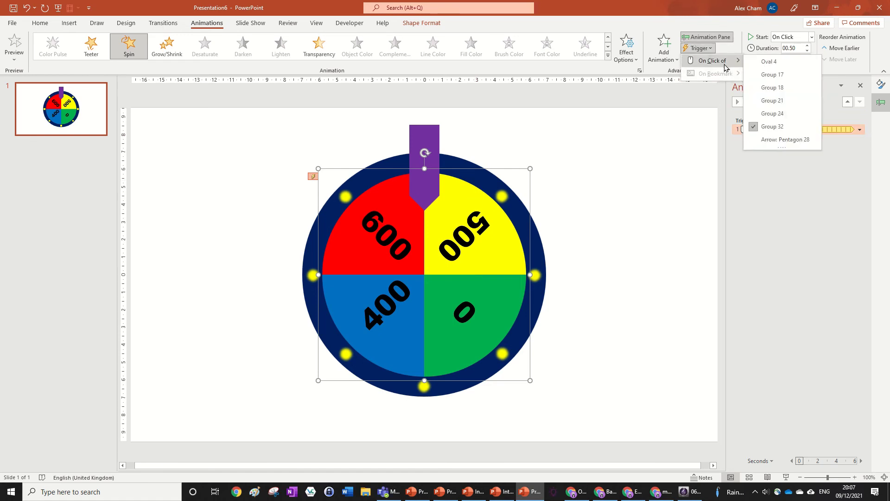
{"action": "left_click", "coordinate": [755, 127]}
{"action": "left_click", "coordinate": [762, 135]}
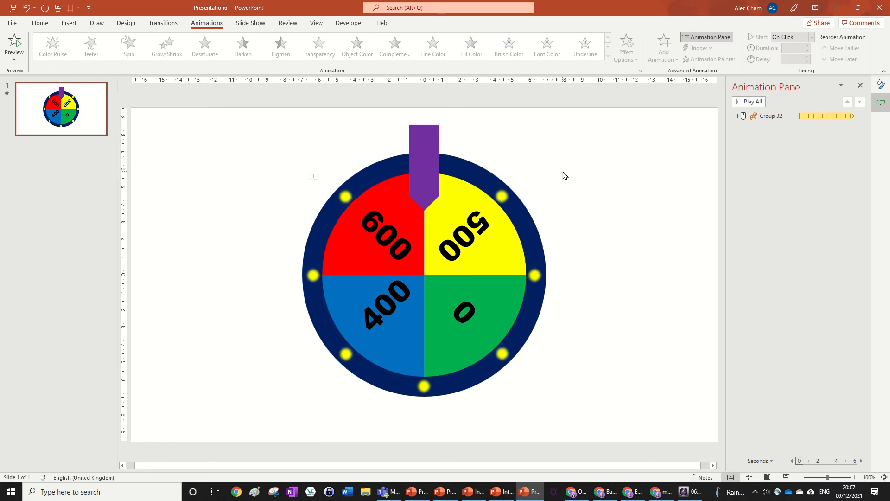
Step: Run the show from the beginning, click to spin the wheel, advance to the end, and exit to editing
{"action": "left_click", "coordinate": [243, 21]}
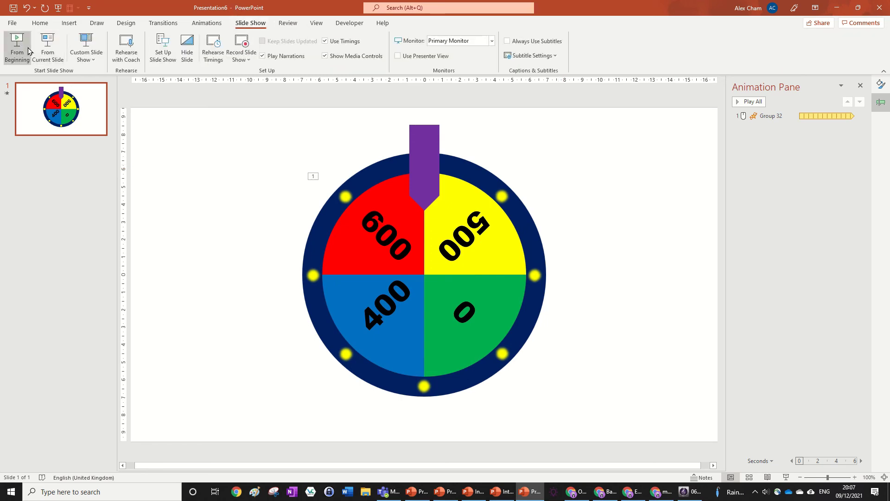
{"action": "left_click", "coordinate": [15, 46]}
{"action": "left_click", "coordinate": [364, 36]}
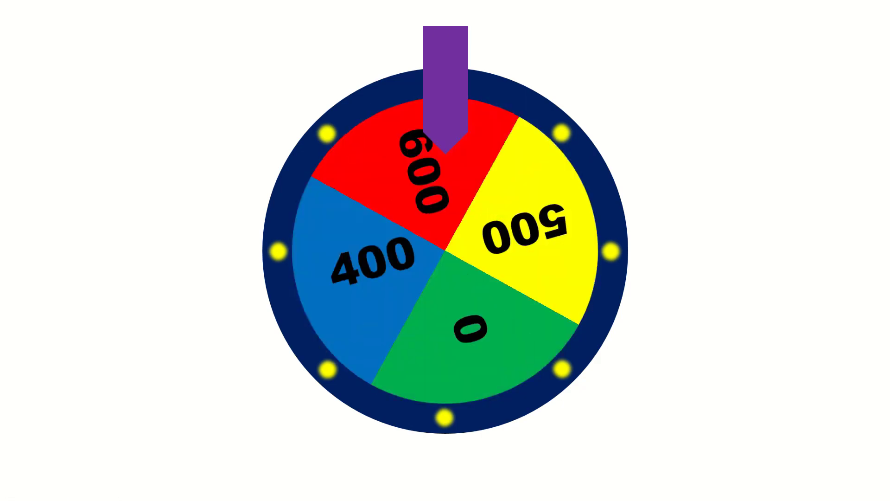
{"action": "key", "text": "space"}
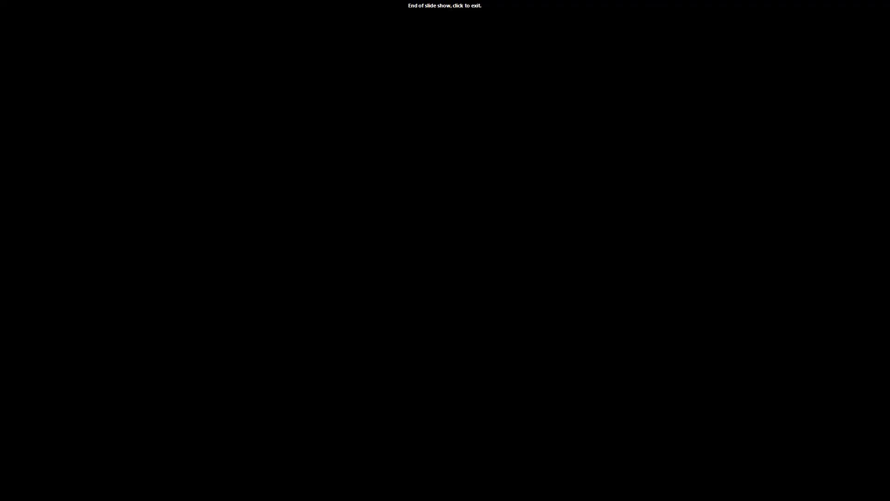
{"action": "left_click", "coordinate": [529, 159]}
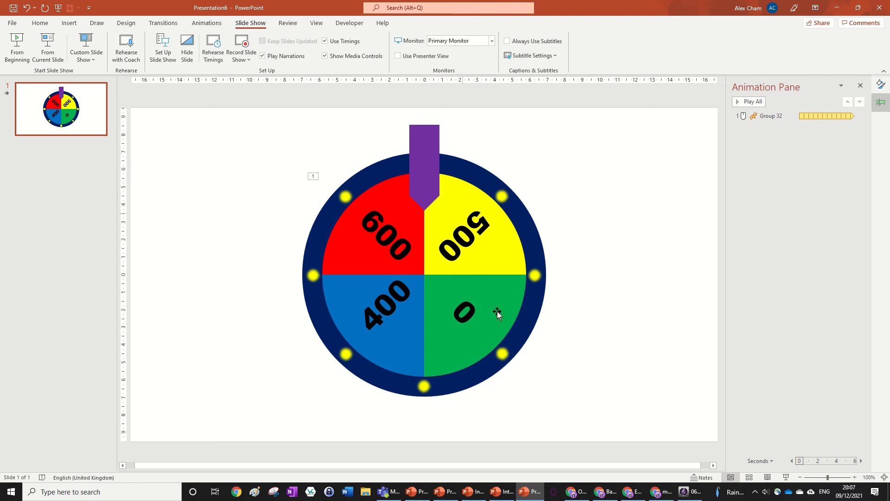
{"action": "scroll", "coordinate": [515, 317], "scroll_direction": "down", "scroll_amount": 4, "text": "ctrl"}
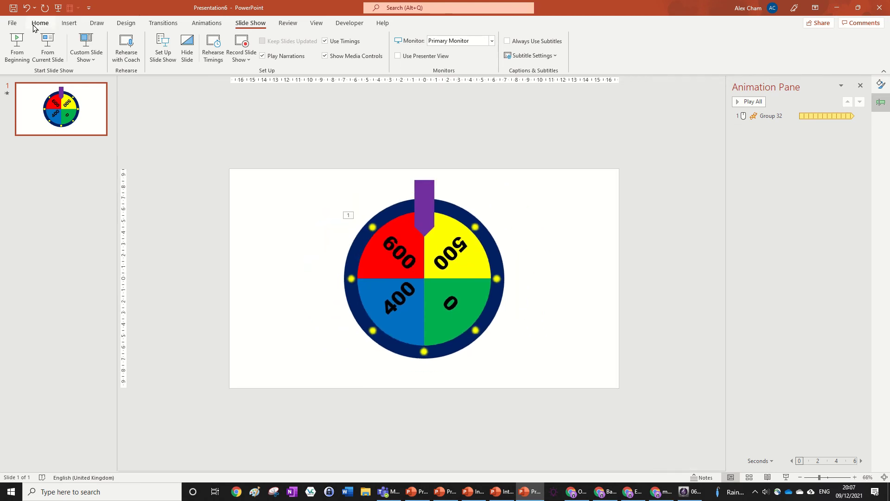
Step: Draw a blue rectangle just outside the slide's top-right corner
{"action": "left_click", "coordinate": [39, 23]}
{"action": "left_click", "coordinate": [462, 46]}
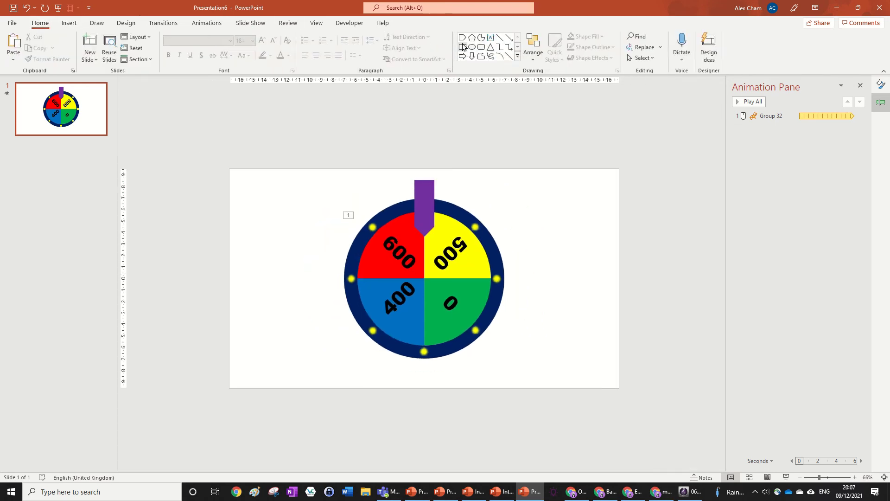
{"action": "left_click_drag", "start_coordinate": [573, 114], "coordinate": [624, 148]}
Step: Give the rectangle an Appear entrance animation, then switch to the finished template window
{"action": "left_click", "coordinate": [206, 23]}
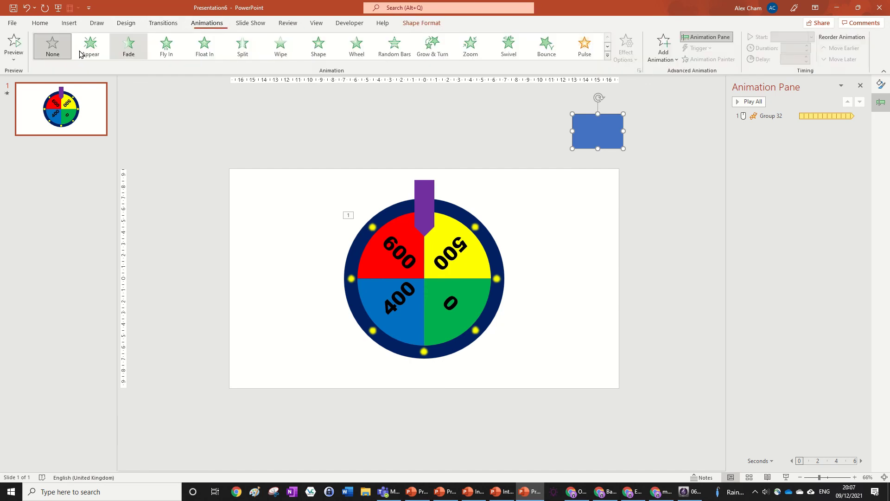
{"action": "left_click", "coordinate": [79, 46]}
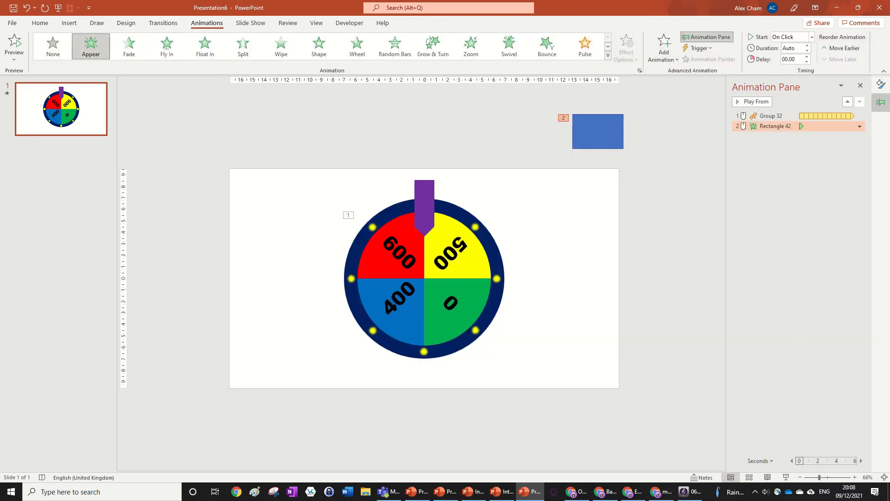
{"action": "left_click", "coordinate": [473, 492]}
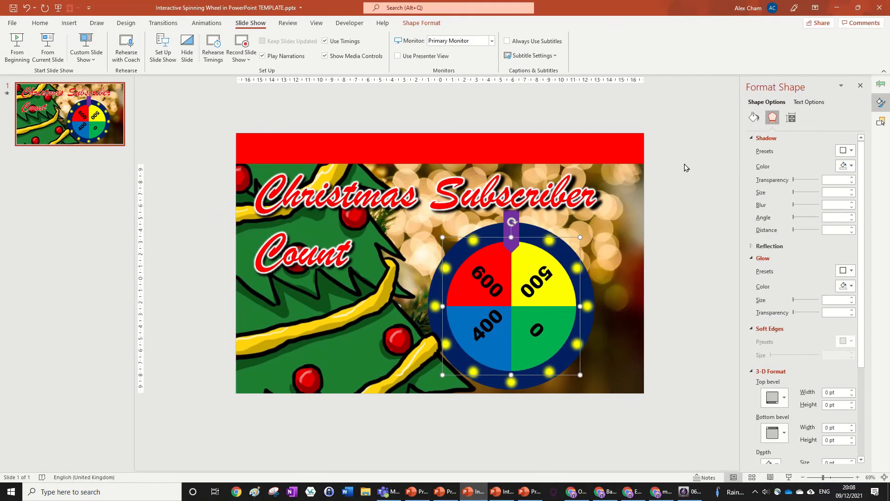
Step: Select the template's red top banner and view its Appear animation in the Animation Pane
{"action": "left_click", "coordinate": [687, 168]}
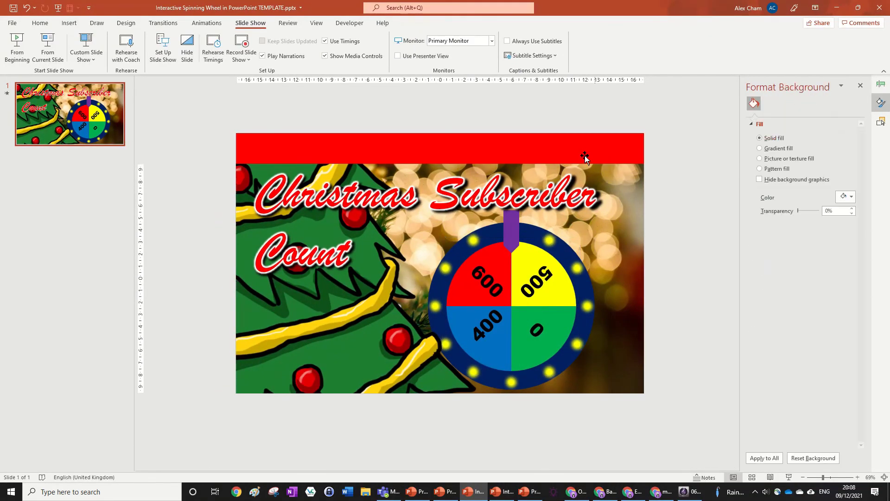
{"action": "mouse_move", "coordinate": [552, 150]}
{"action": "left_mouse_down"}
{"action": "mouse_move", "coordinate": [545, 145]}
{"action": "mouse_move", "coordinate": [566, 144]}
{"action": "mouse_move", "coordinate": [548, 150]}
{"action": "left_mouse_up"}
{"action": "left_click", "coordinate": [207, 23]}
{"action": "left_click", "coordinate": [724, 37]}
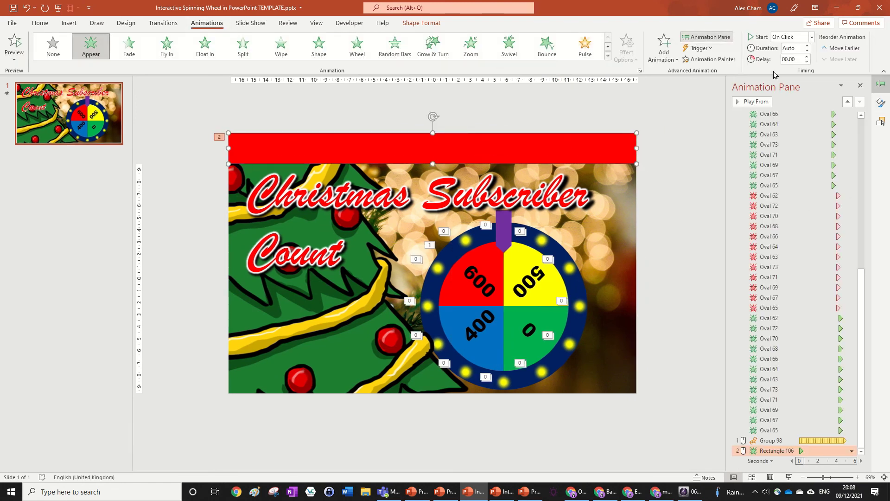
{"action": "scroll", "coordinate": [809, 199], "scroll_direction": "up", "scroll_amount": 10}
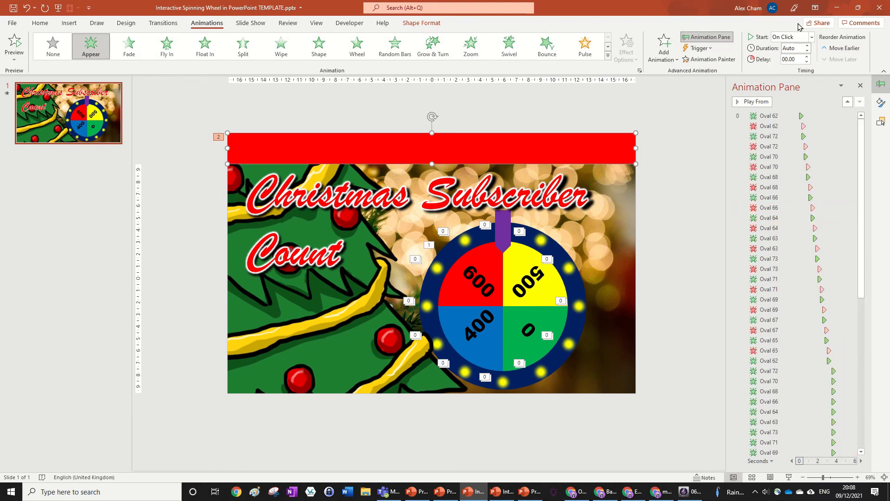
Step: Minimize the template and return to Presentation6, clearing the animation selection
{"action": "left_click", "coordinate": [838, 7]}
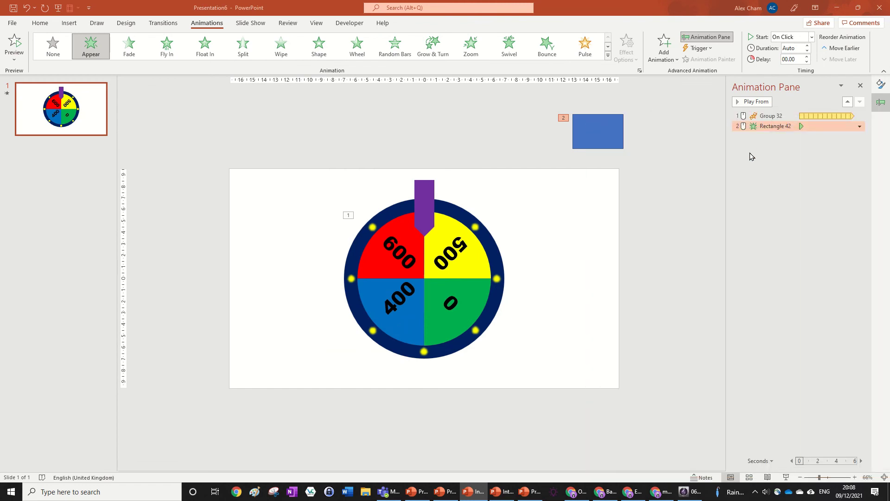
{"action": "left_click", "coordinate": [669, 121]}
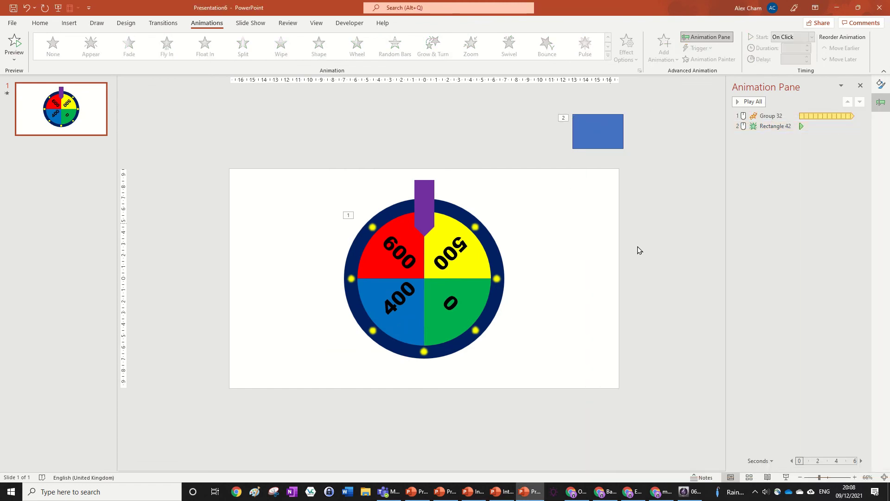
{"action": "scroll", "coordinate": [599, 252], "scroll_direction": "up", "scroll_amount": 1}
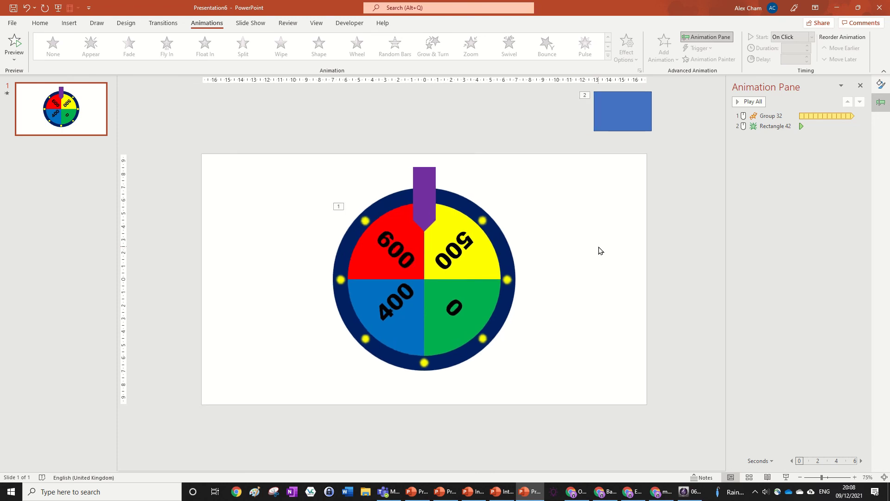